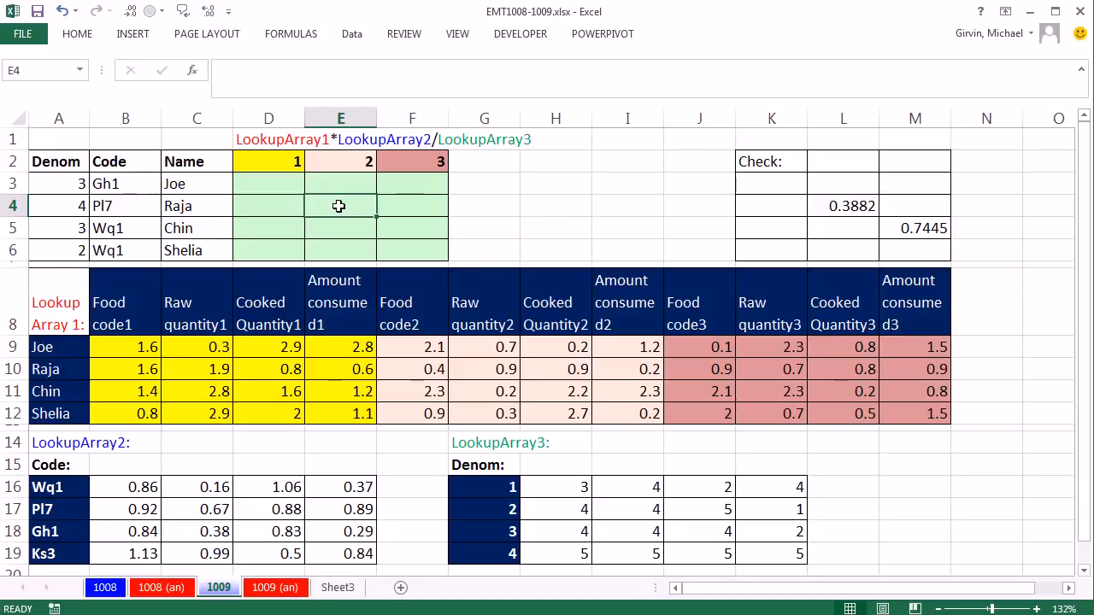
Step: Examine the denominator, code and name in row 4 and the matching LookupArray1 values in F10:I10
left_click(76, 206)
left_click(129, 206)
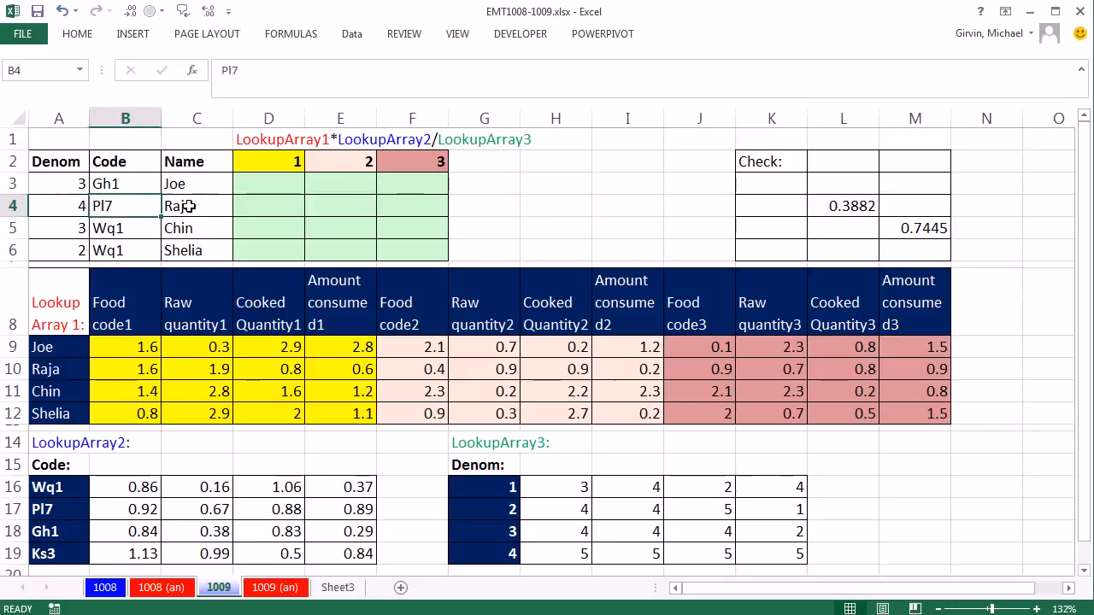
left_click(188, 207)
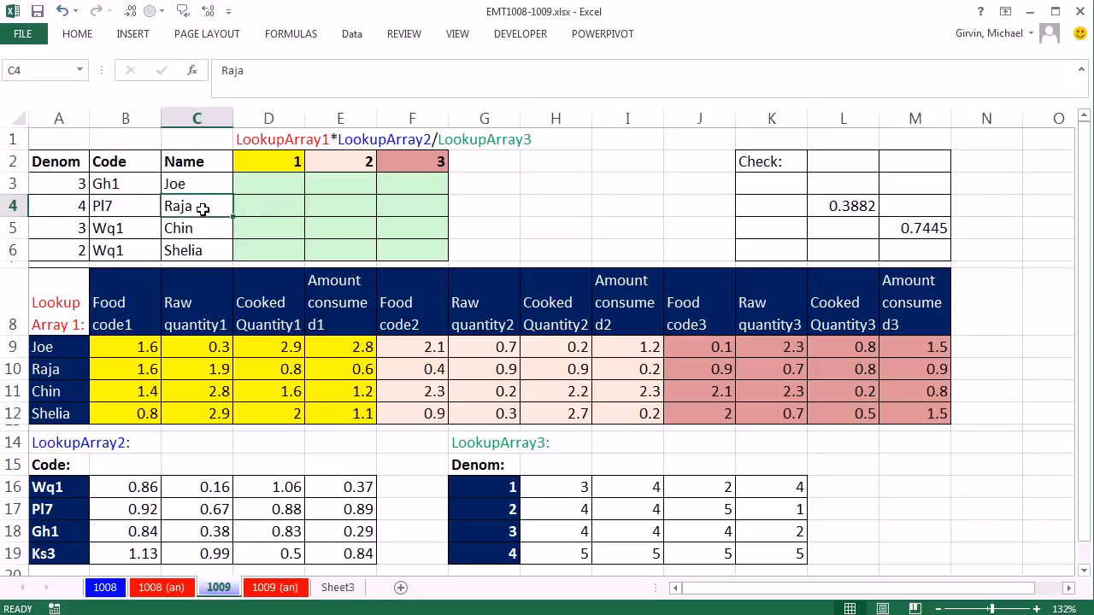
left_click(128, 209)
left_click(67, 214)
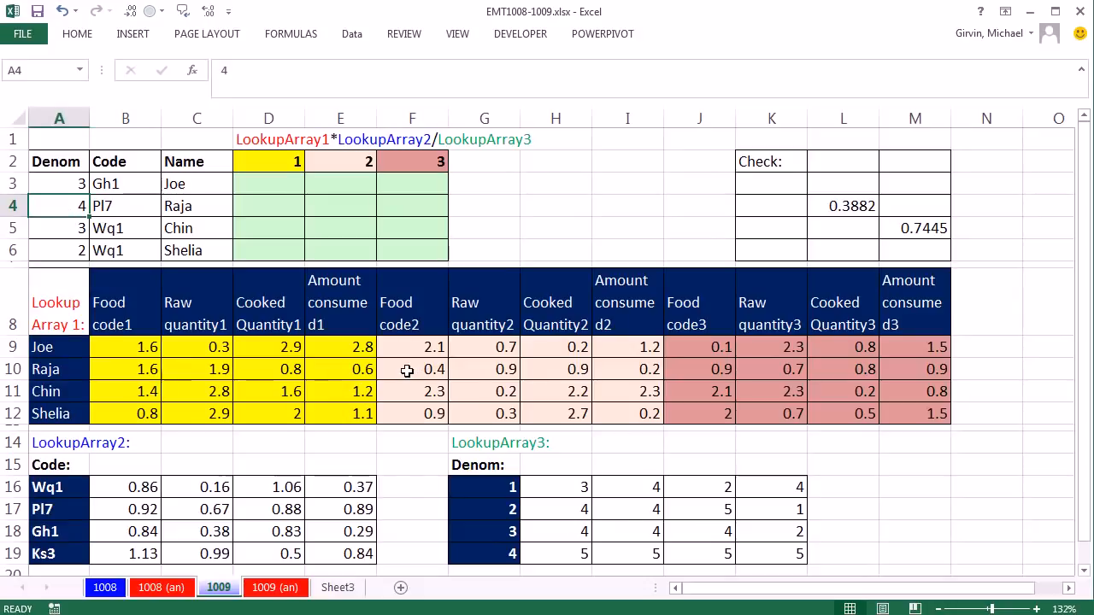
left_click_drag(411, 371, 618, 367)
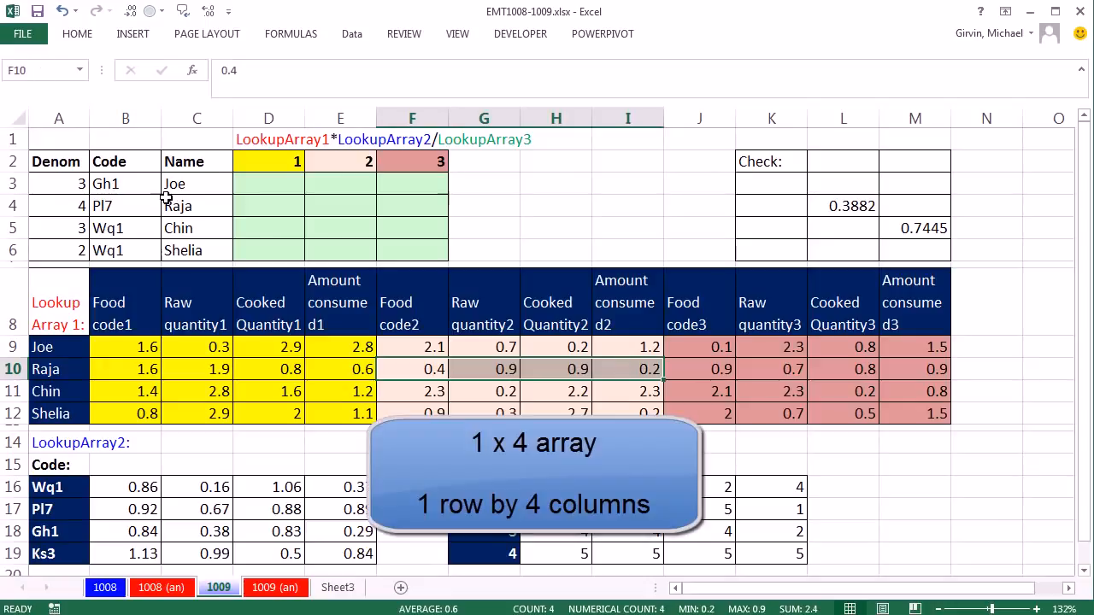
left_click(334, 211)
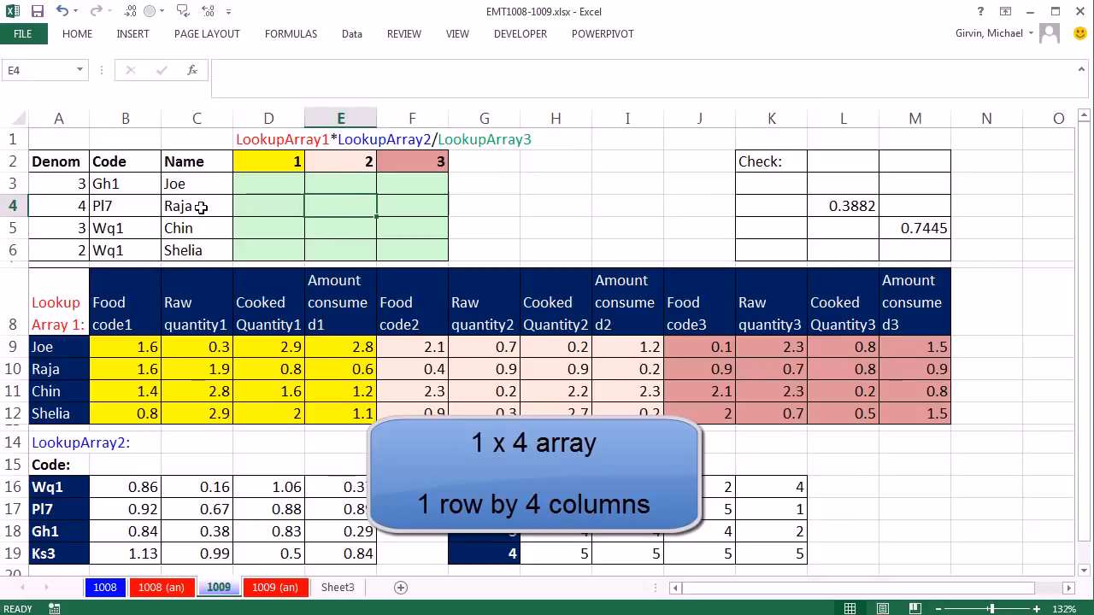
left_click_drag(111, 369, 622, 377)
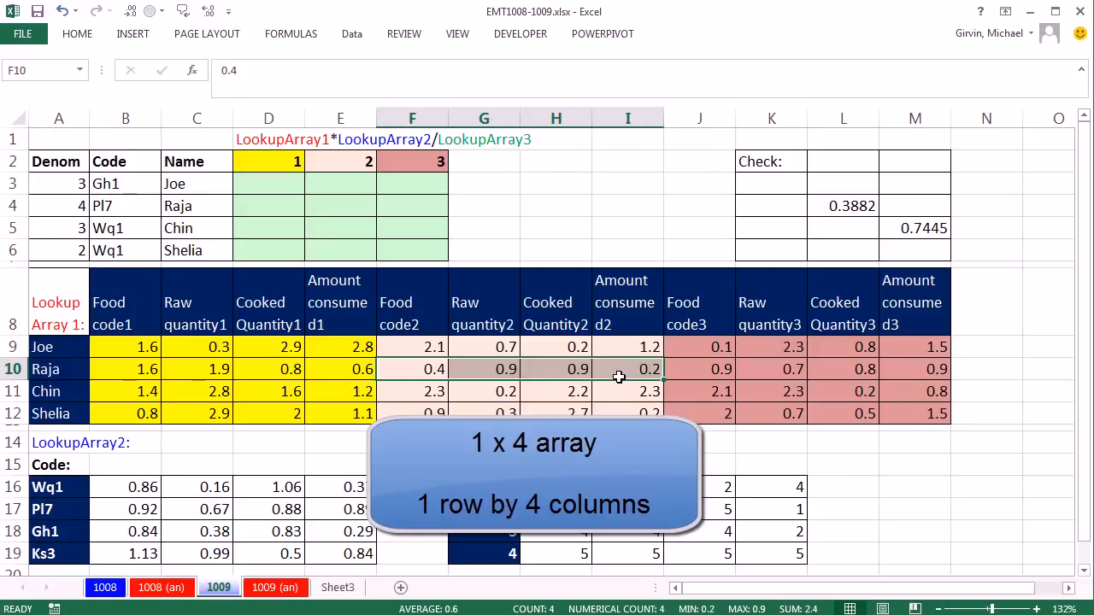
Step: Begin a SUMPRODUCT formula in E4 with F10:I10 as its first array
left_click(340, 209)
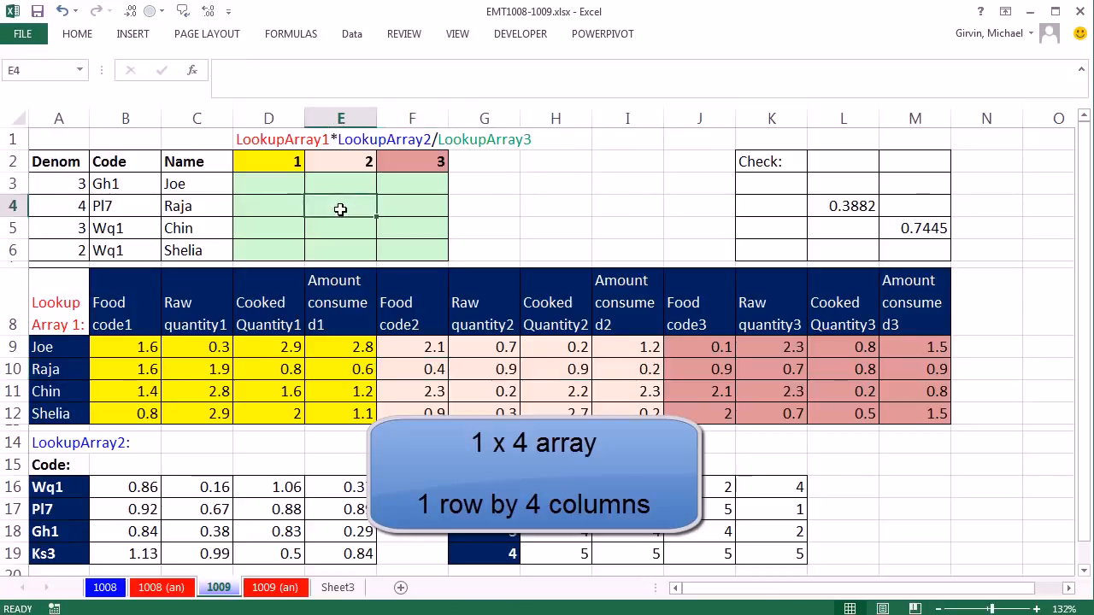
type("=sum")
key("Tab")
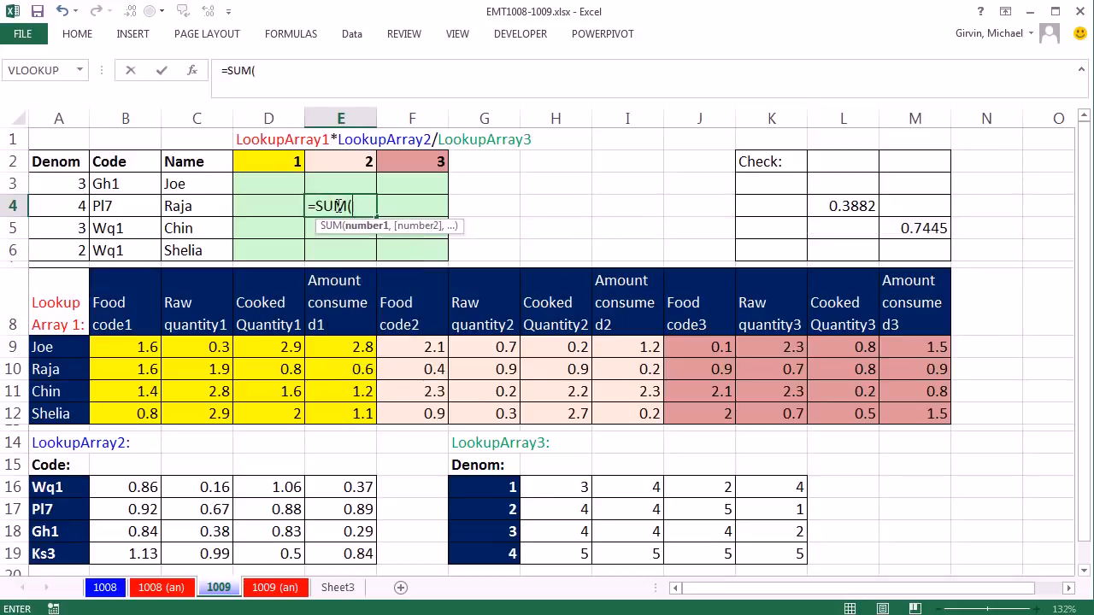
key("BackSpace")
type("p")
key("Tab")
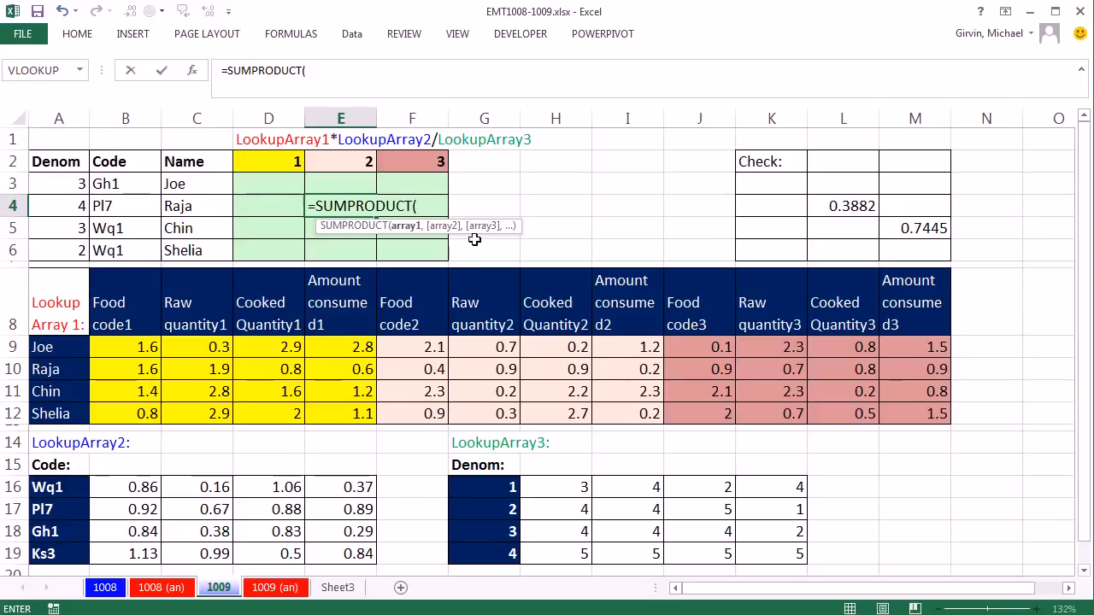
left_click_drag(420, 370, 644, 369)
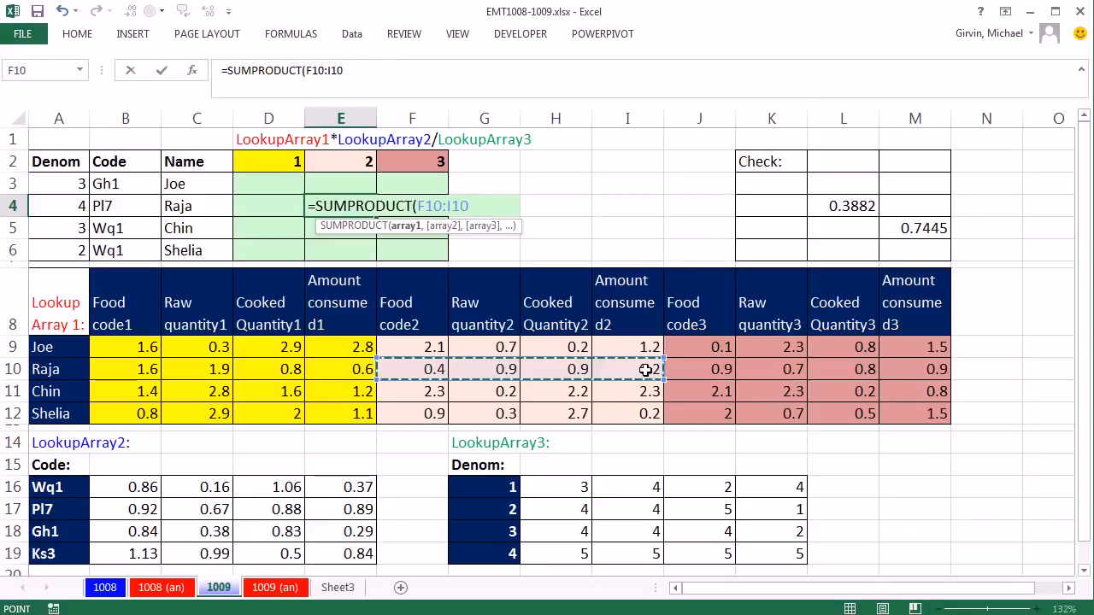
type(",")
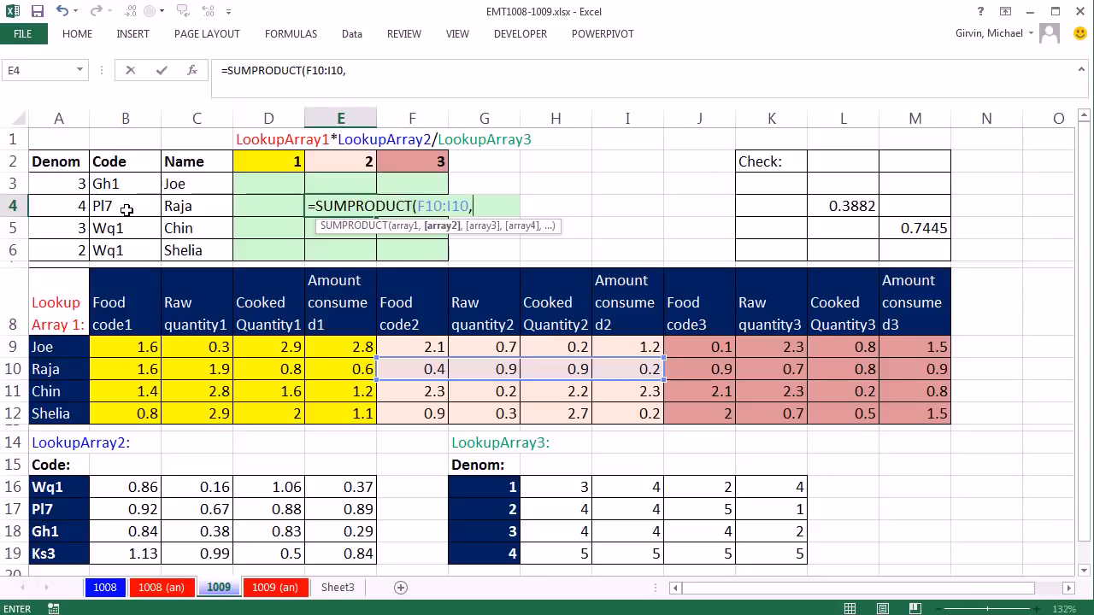
Step: Add B17:E17 and 1/H19:K19 as the second and third SUMPRODUCT arrays and enter the formula in E4
left_click_drag(128, 508, 317, 510)
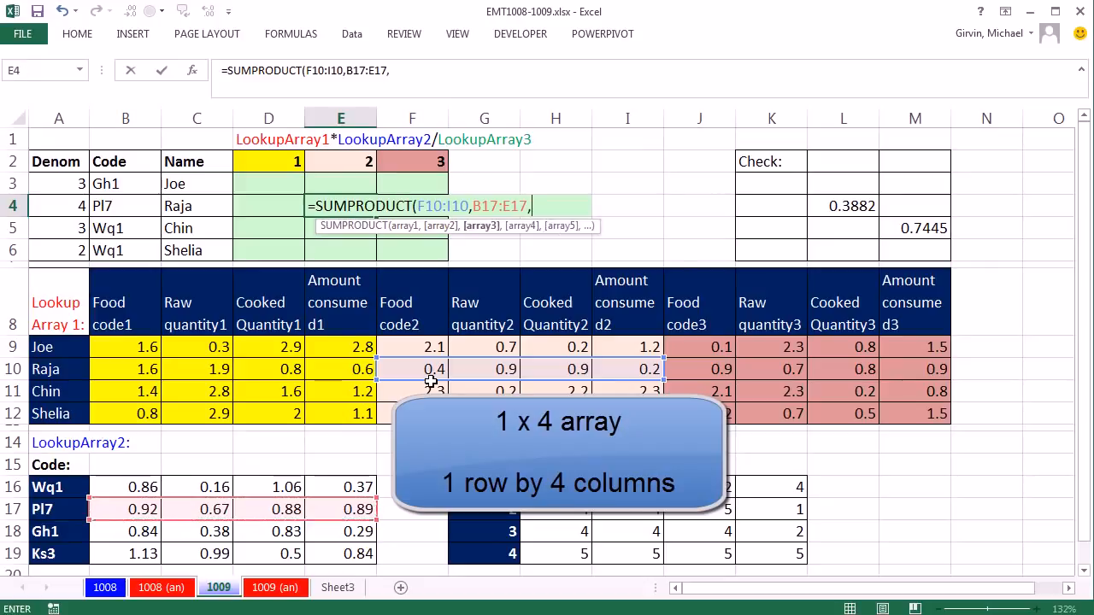
type(",")
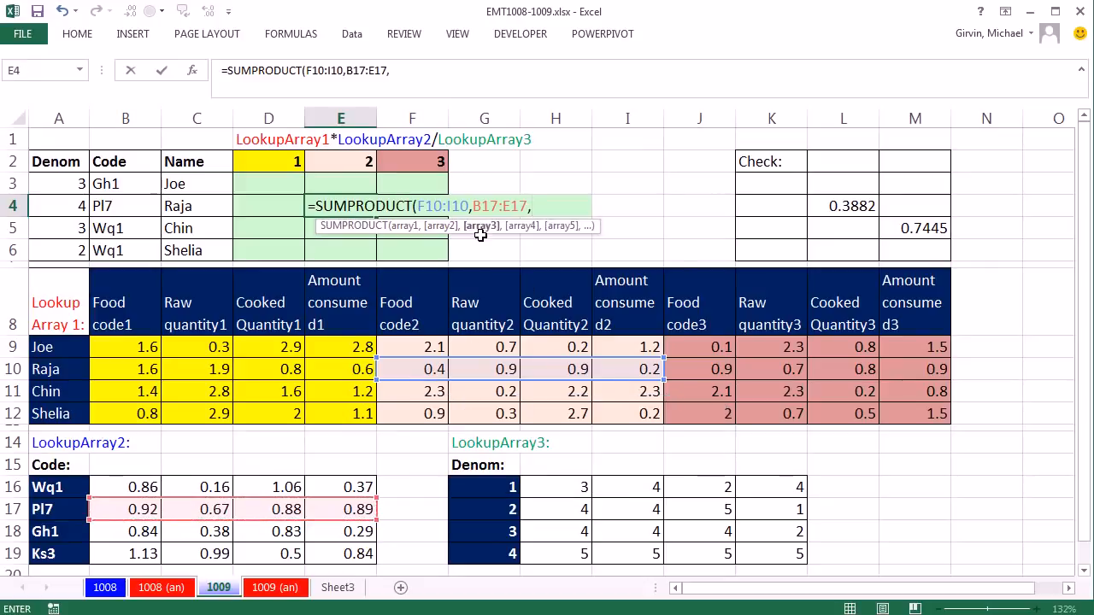
type("1/")
left_click_drag(554, 550, 765, 555)
type(")")
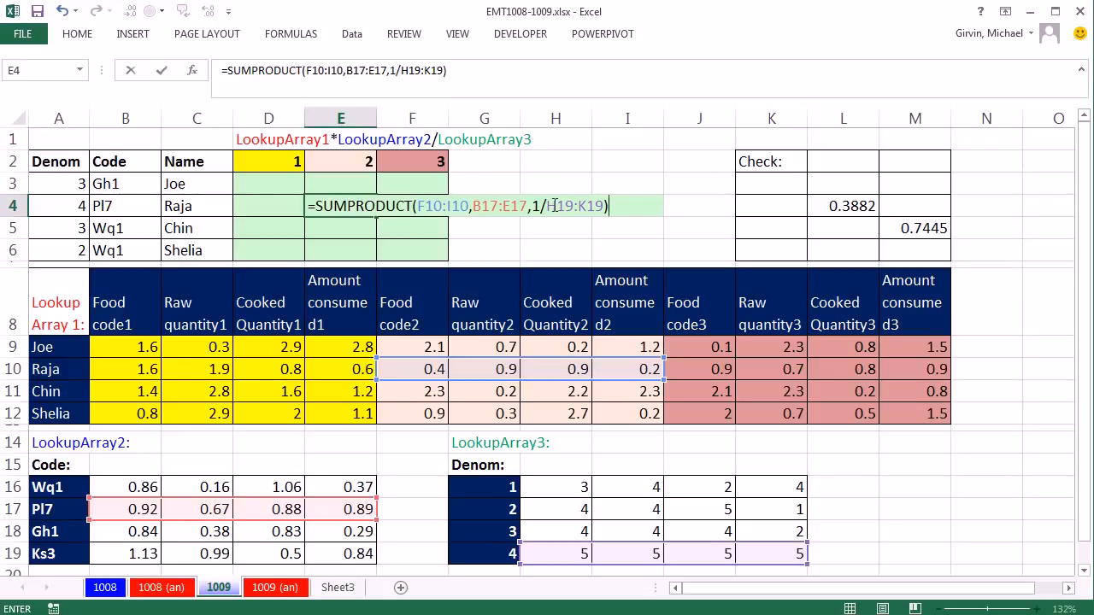
key("ctrl+Return")
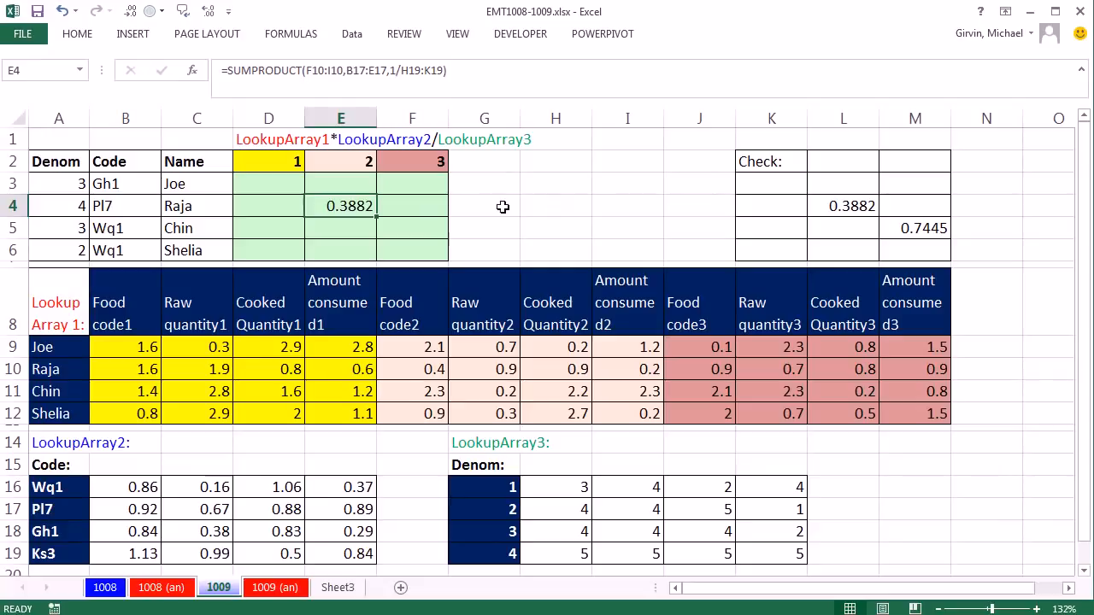
Step: Copy the SUMPRODUCT formula text from E4 into I4 with its references unchanged, and clear E4
left_click(469, 69)
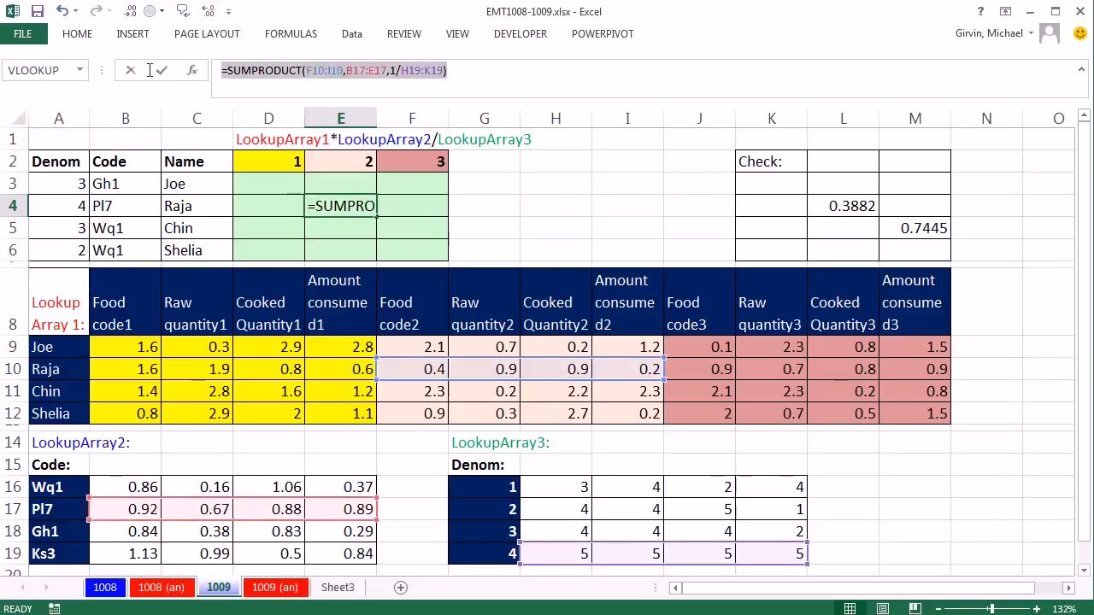
key("Escape")
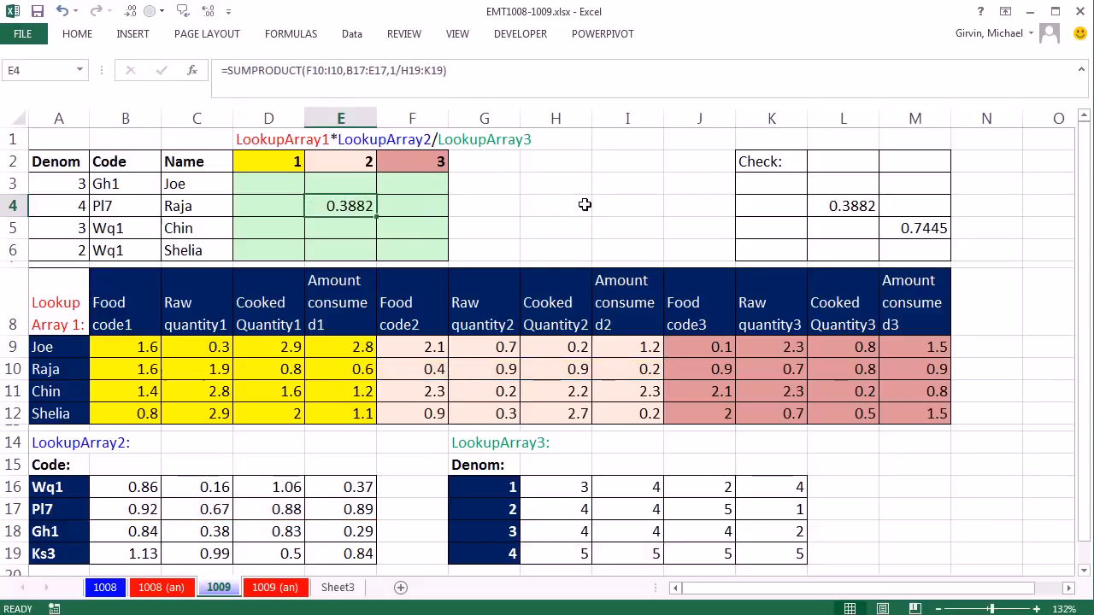
left_click(602, 206)
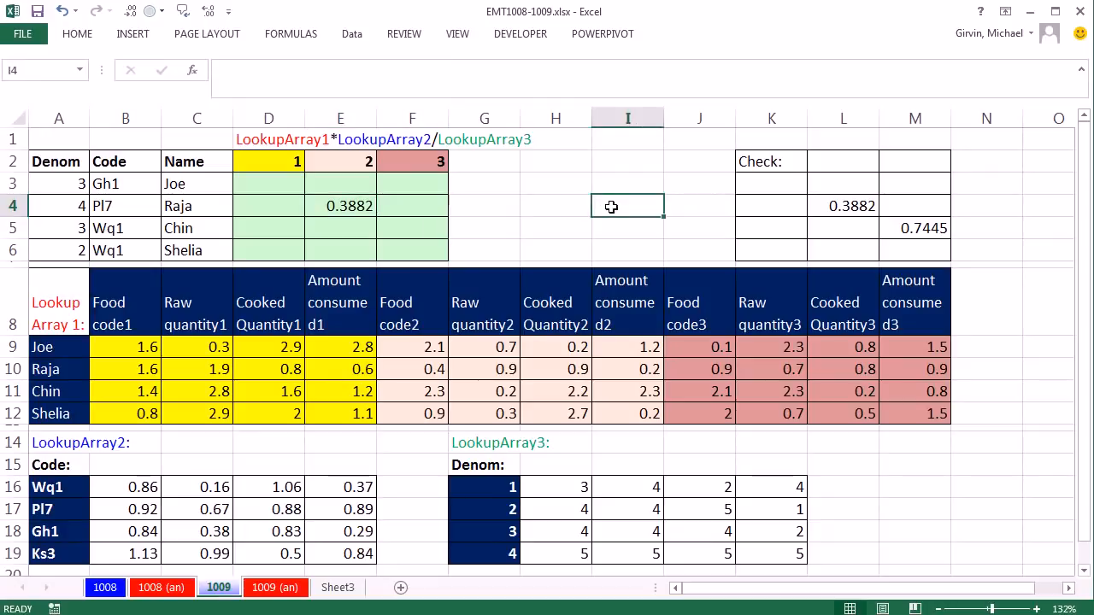
type("0.3882")
left_click(340, 205)
key("Delete")
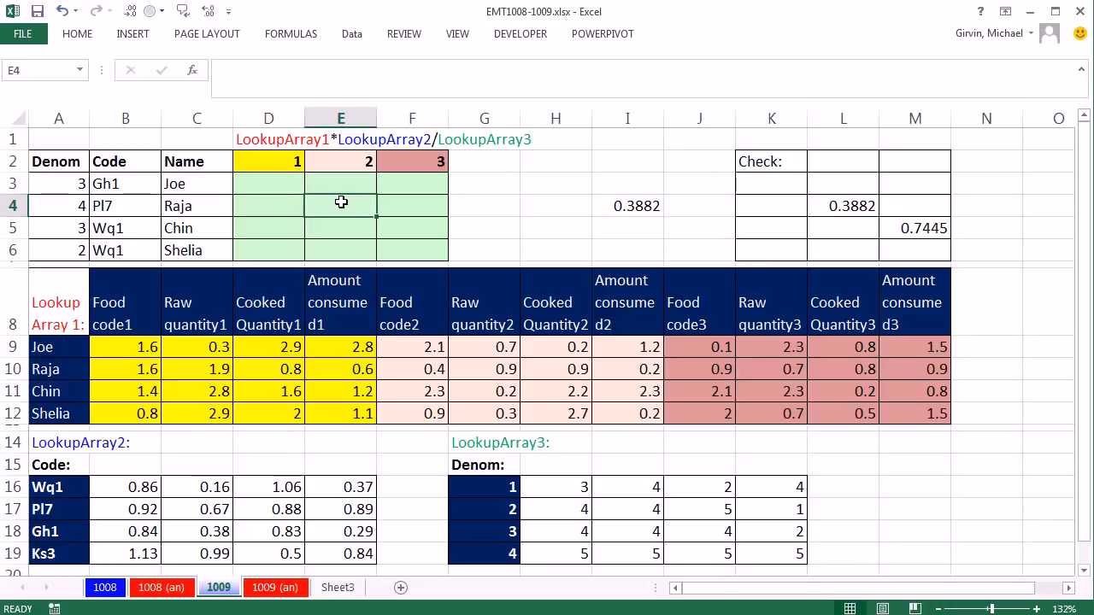
left_click(122, 206)
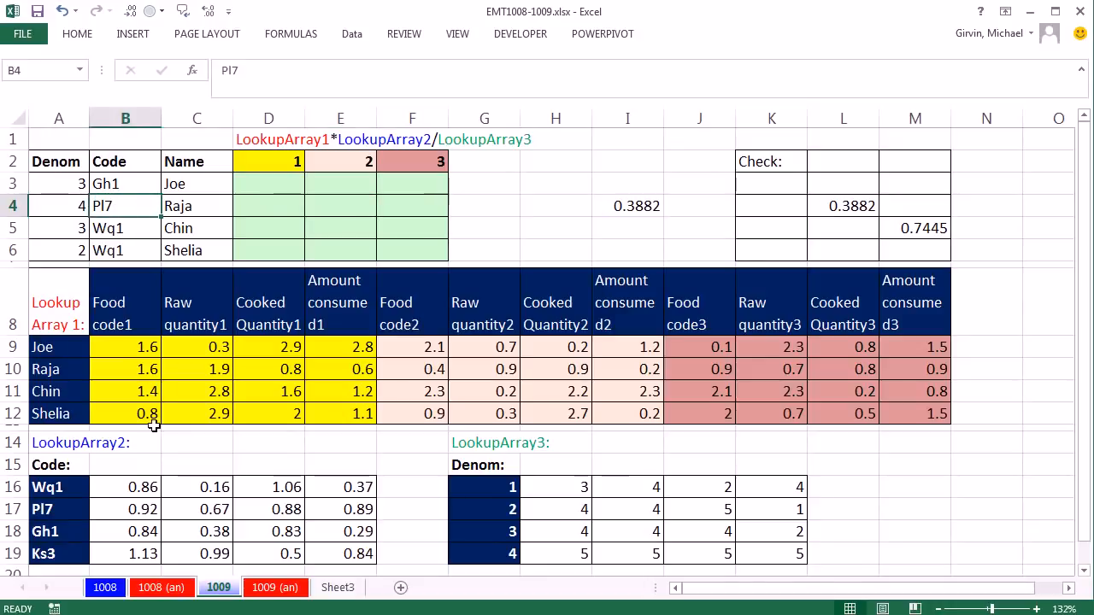
left_click_drag(126, 509, 326, 513)
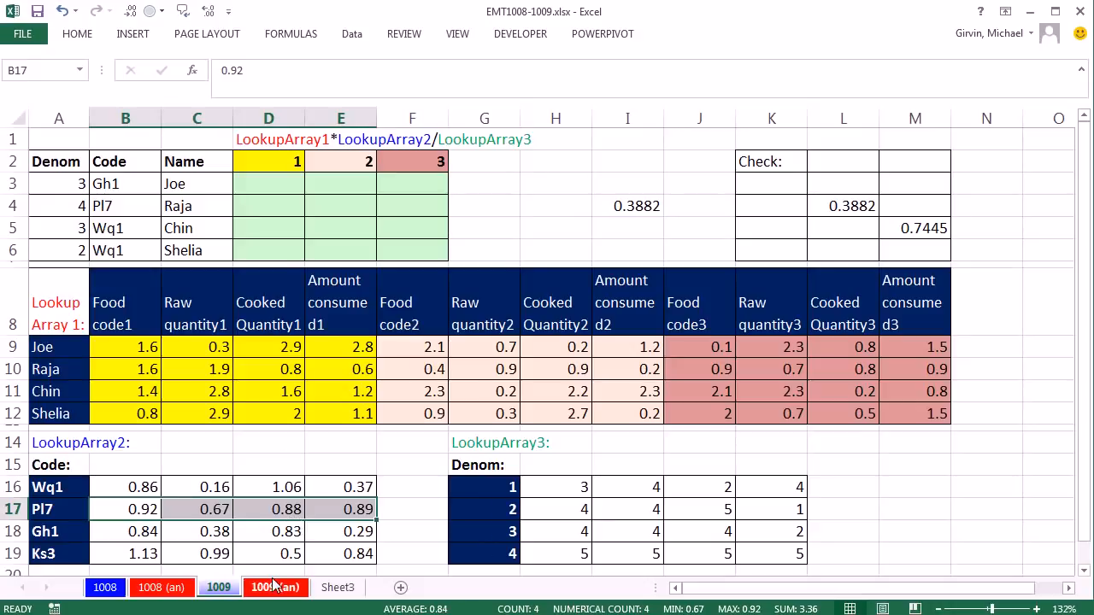
left_click_drag(132, 348, 899, 415)
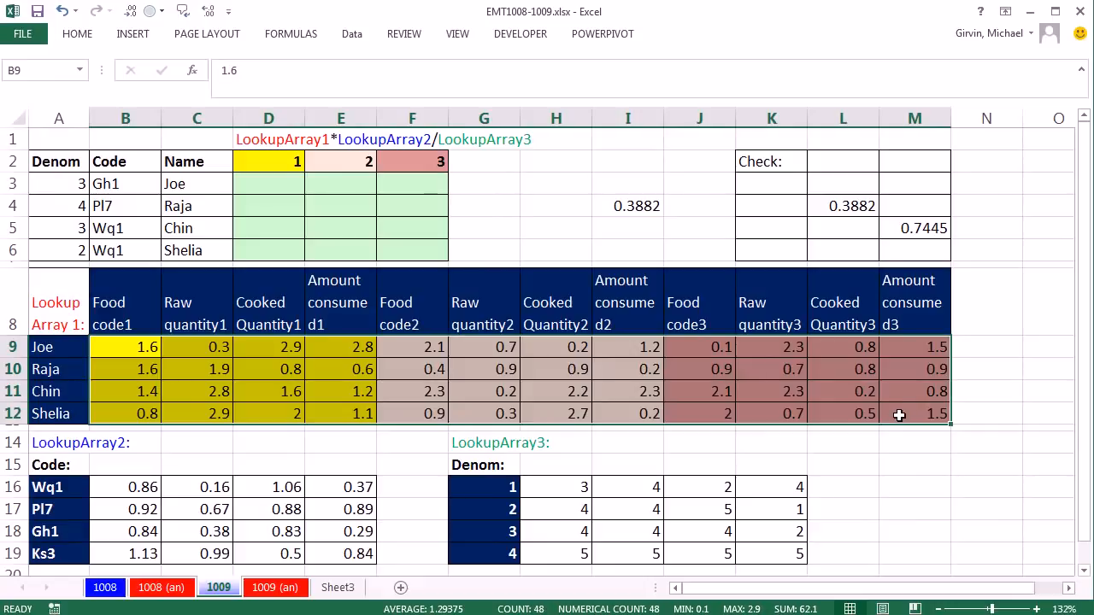
Step: Begin a VLOOKUP formula in E4 with $C4 as the lookup value and $A$9:$M$12 as the table array
left_click(346, 204)
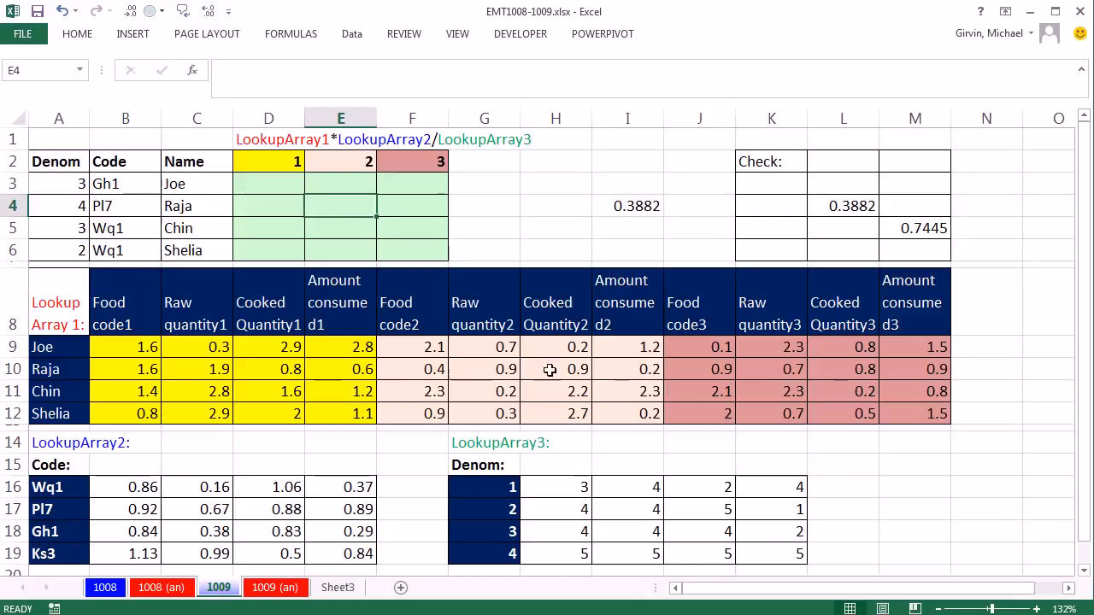
type("=vl")
key("Tab")
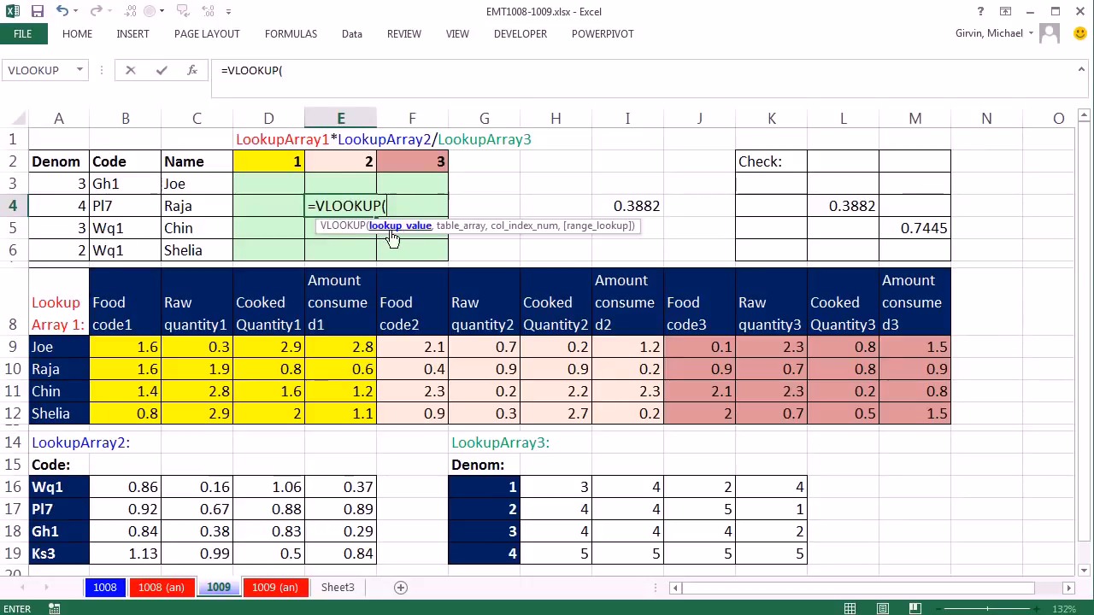
left_click(176, 206)
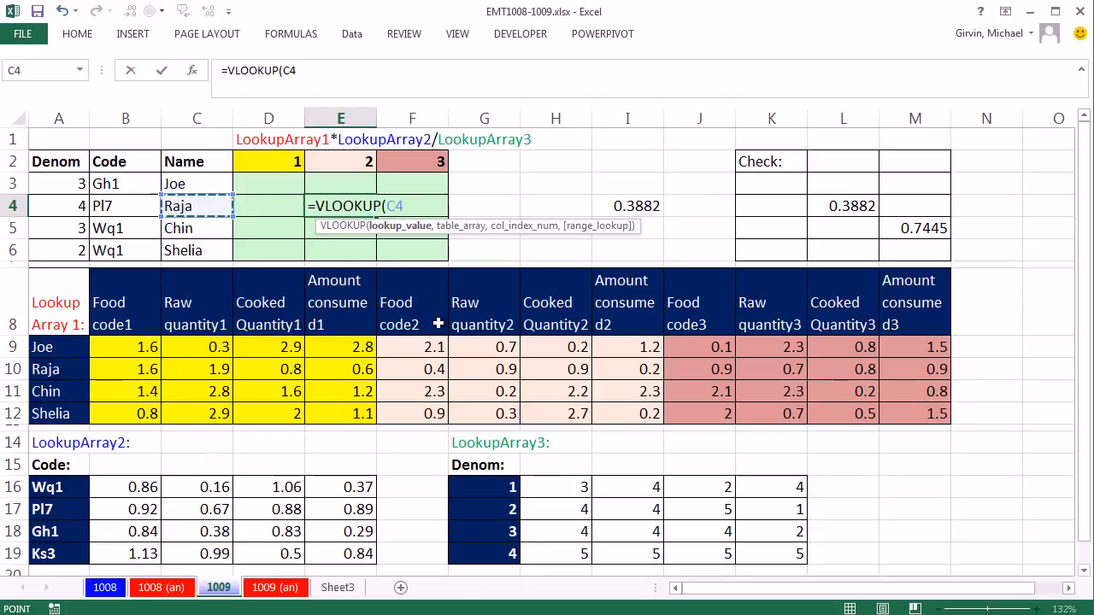
key("F4")
key("F4")
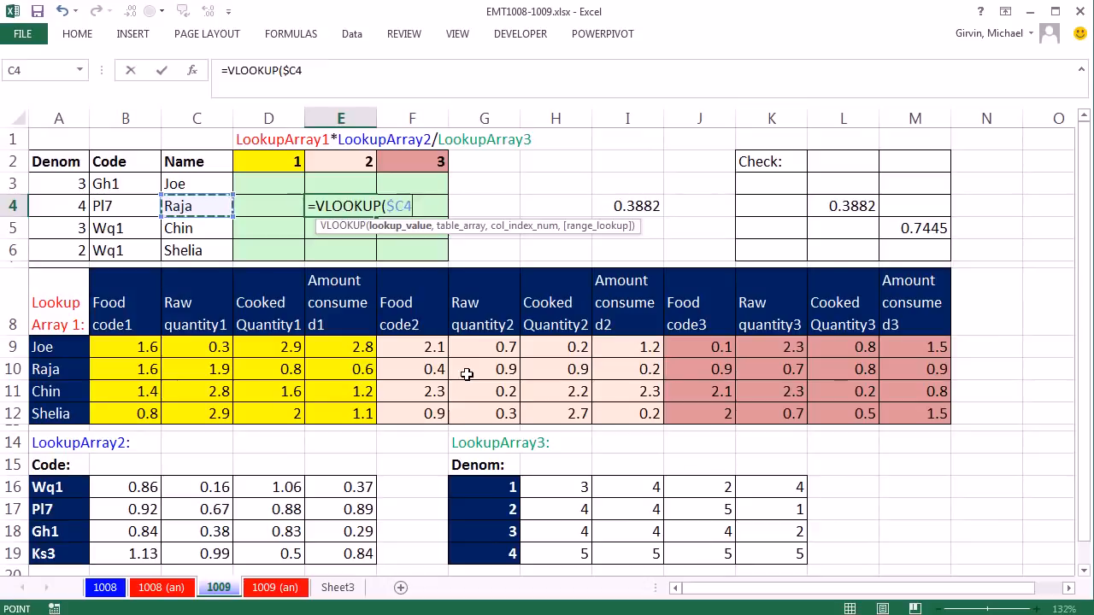
type(",")
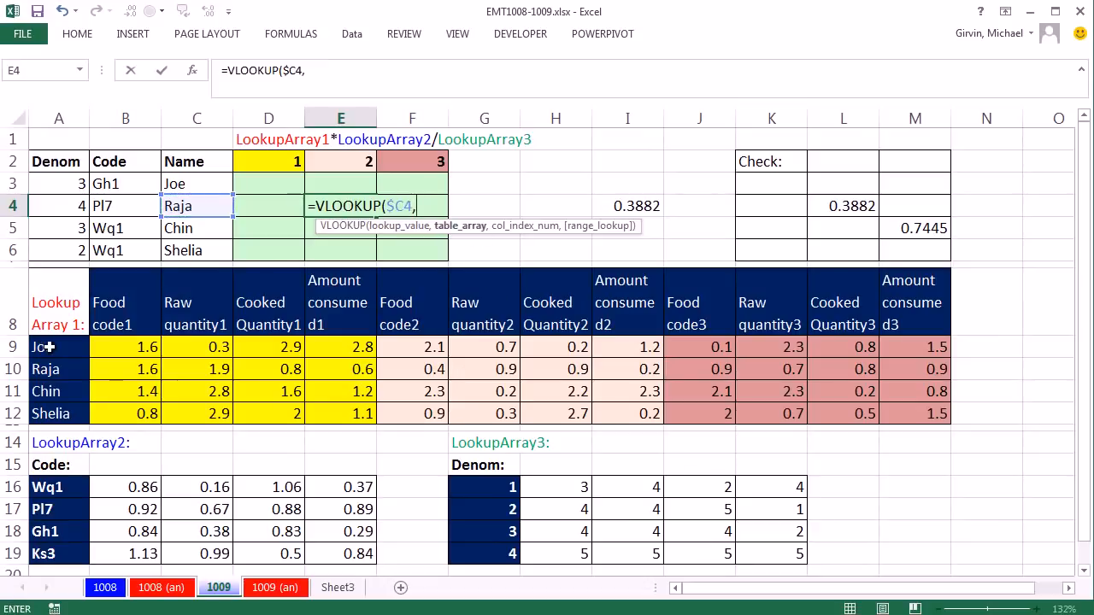
left_click_drag(49, 347, 927, 416)
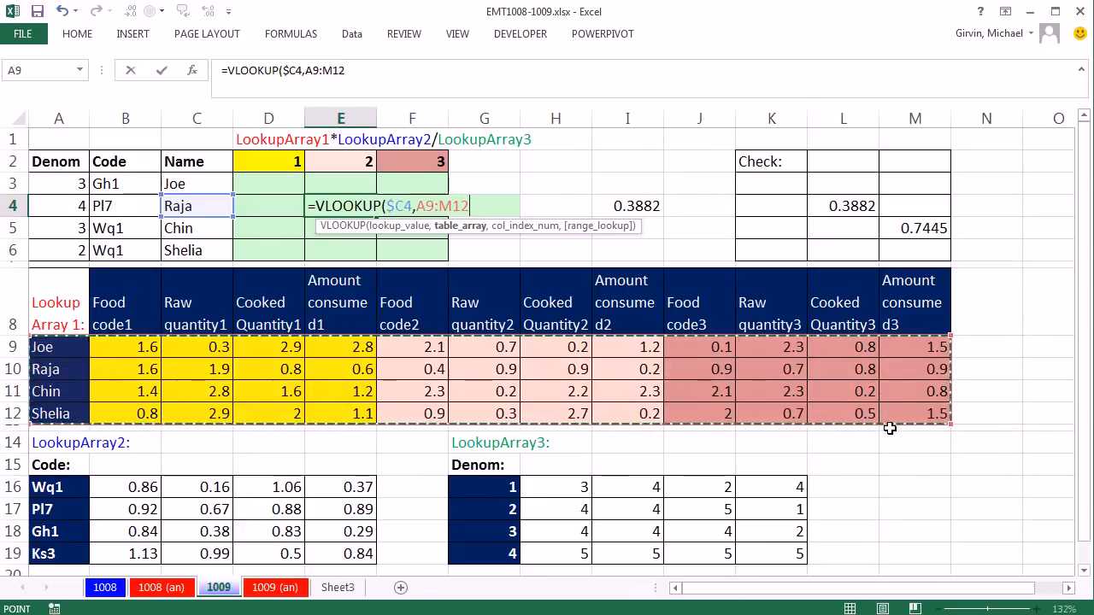
key("F4")
type(",{")
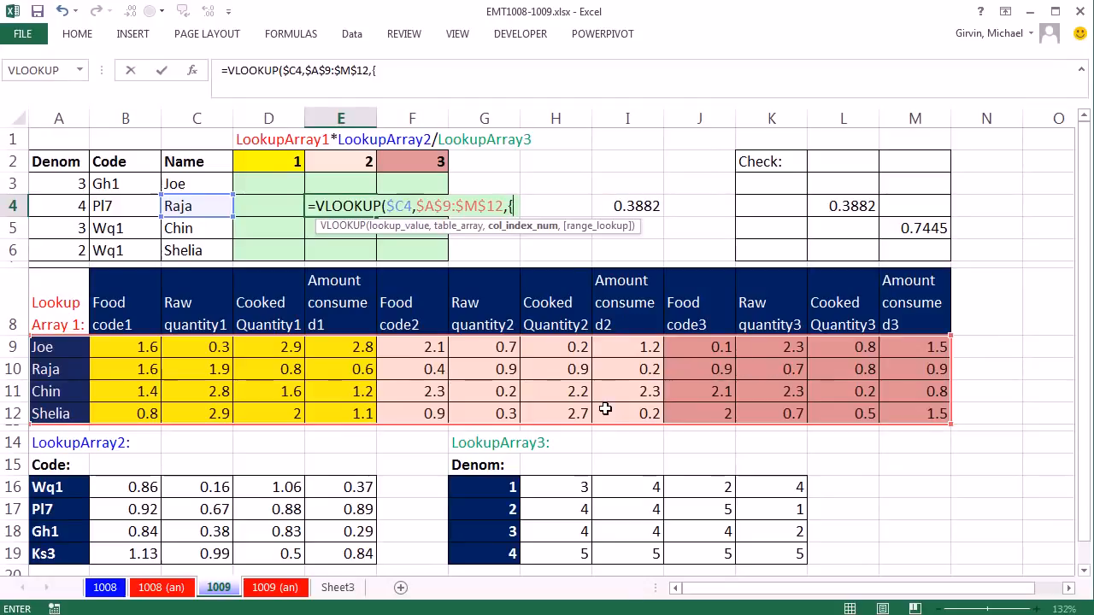
Step: Complete the VLOOKUP in E4 with the column index array {6,7,8,9} and 0 for an exact match, and enter it
type("6")
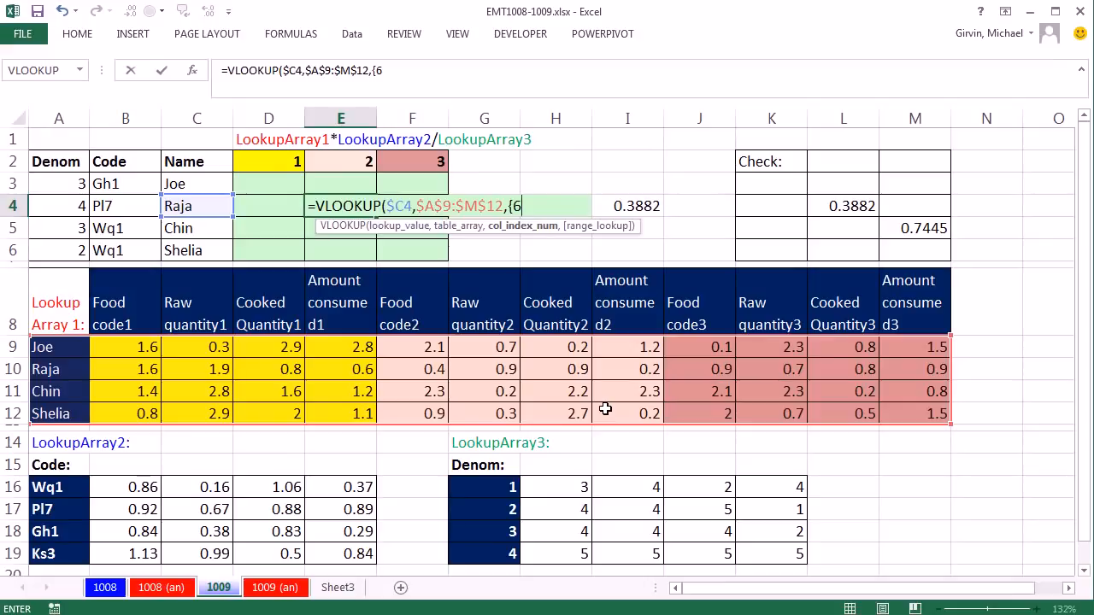
type(",7,8,9}")
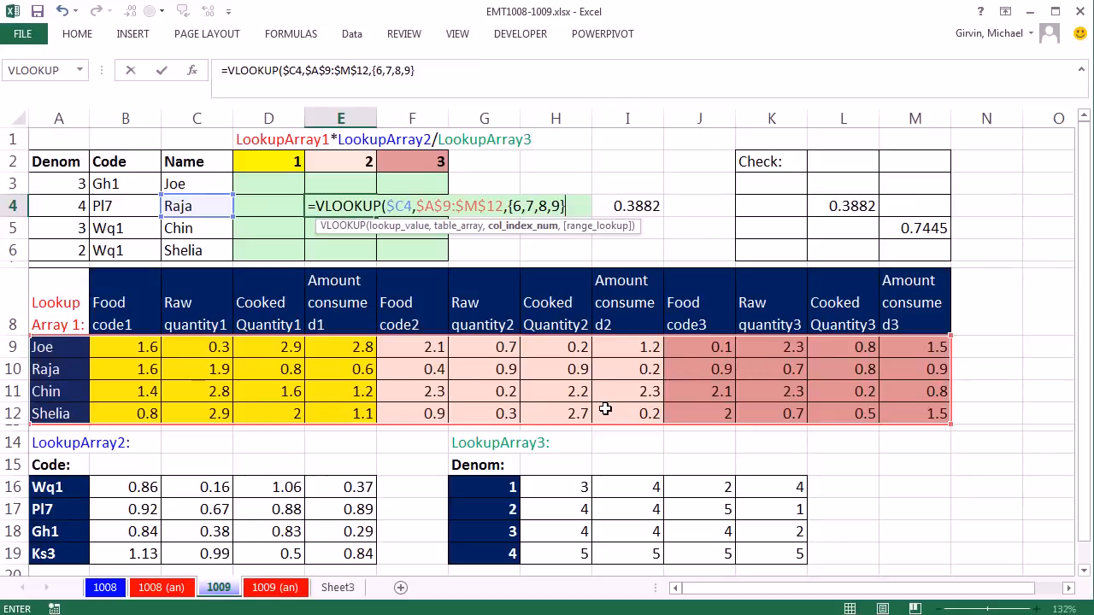
left_click_drag(509, 206, 570, 206)
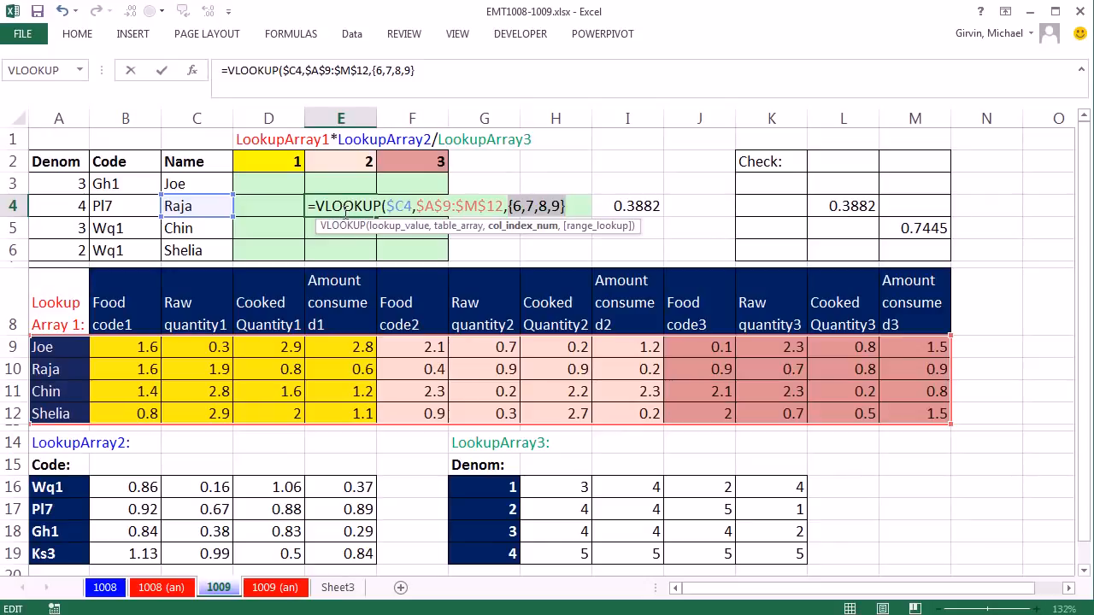
type(",")
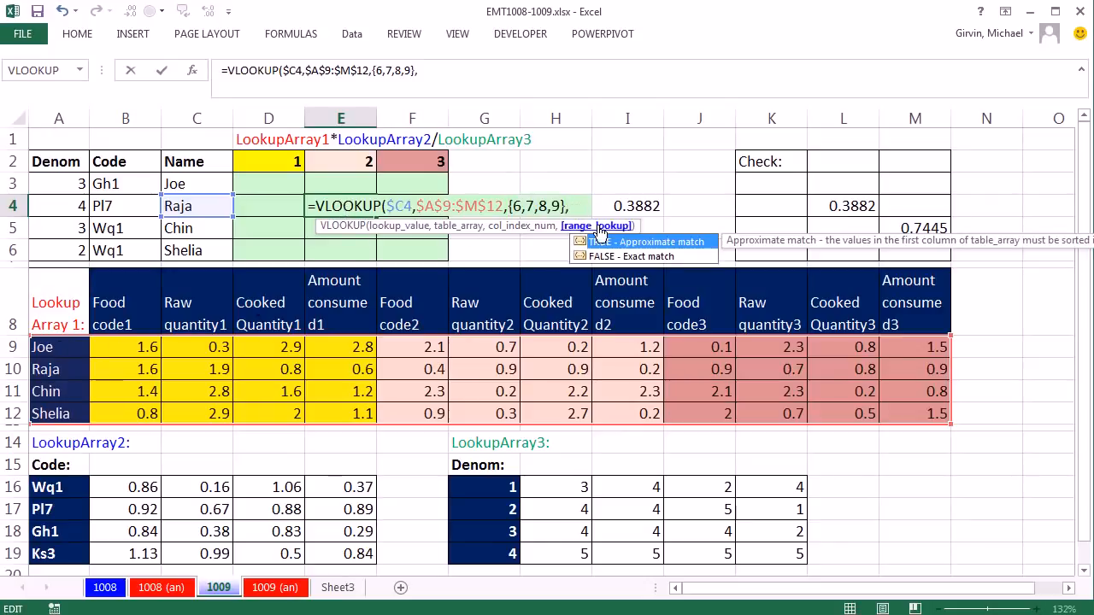
type("0)")
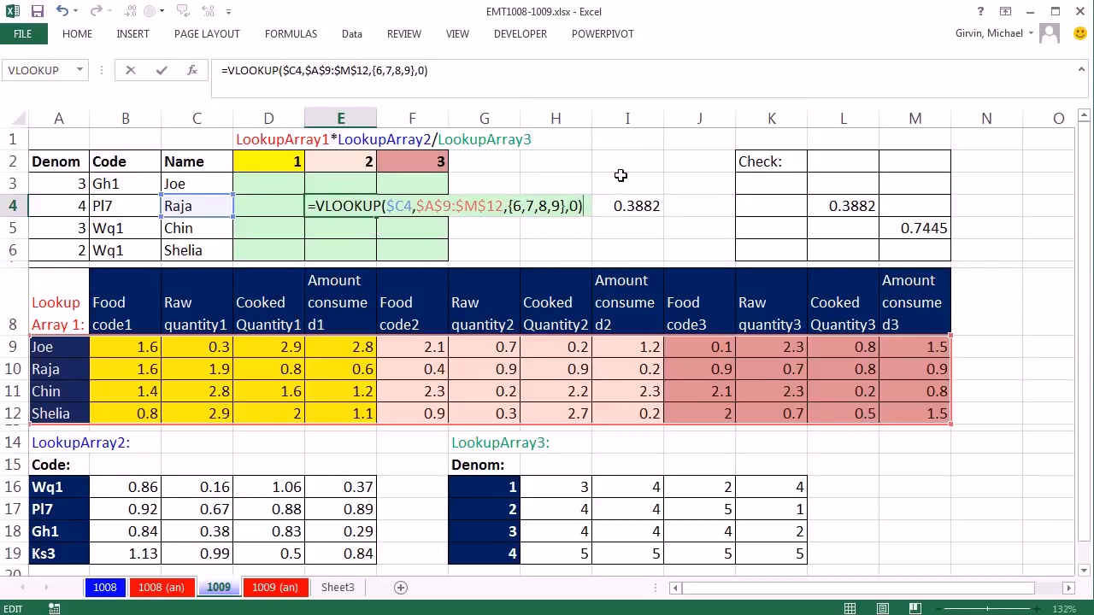
key("Return")
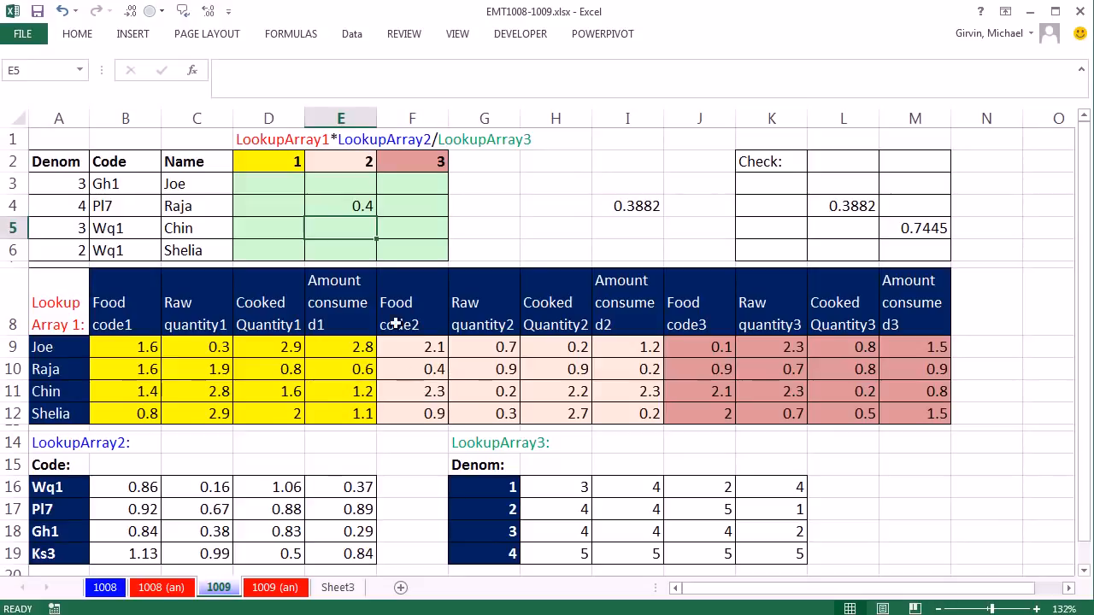
Step: Evaluate the whole VLOOKUP formula in E4 to inspect the array it returns, and restore the formula text
double_click(360, 206)
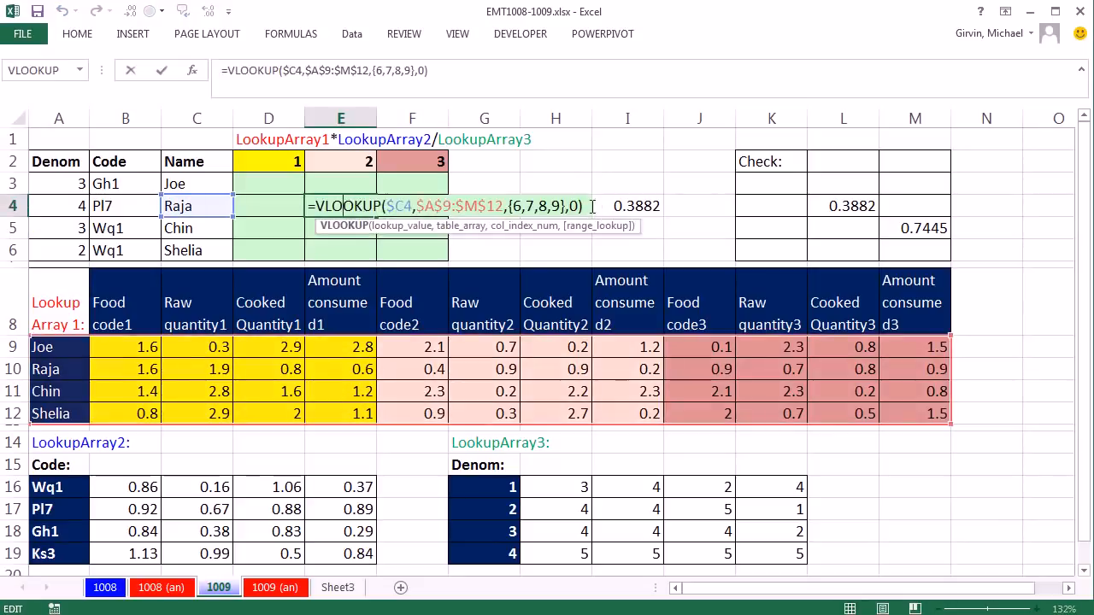
left_click_drag(585, 206, 309, 206)
key("ctrl+c")
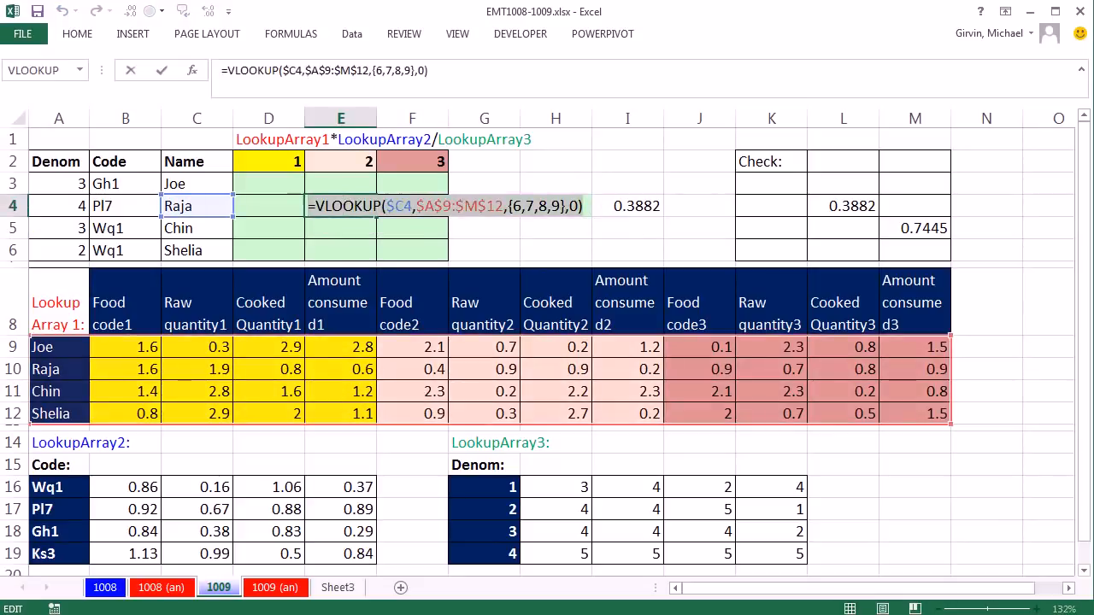
key("F9")
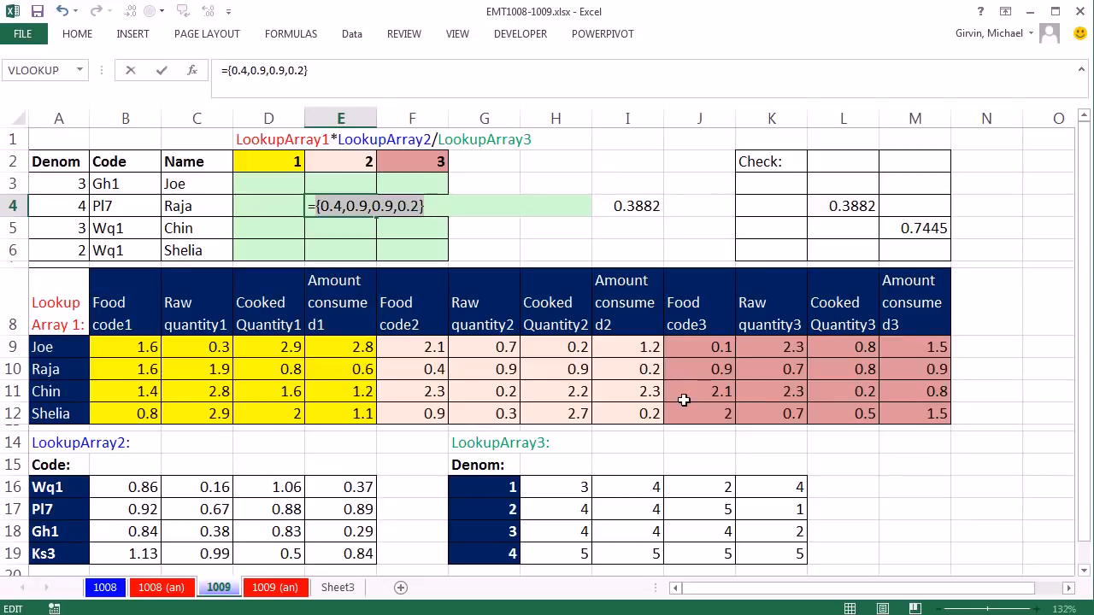
key("ctrl+z")
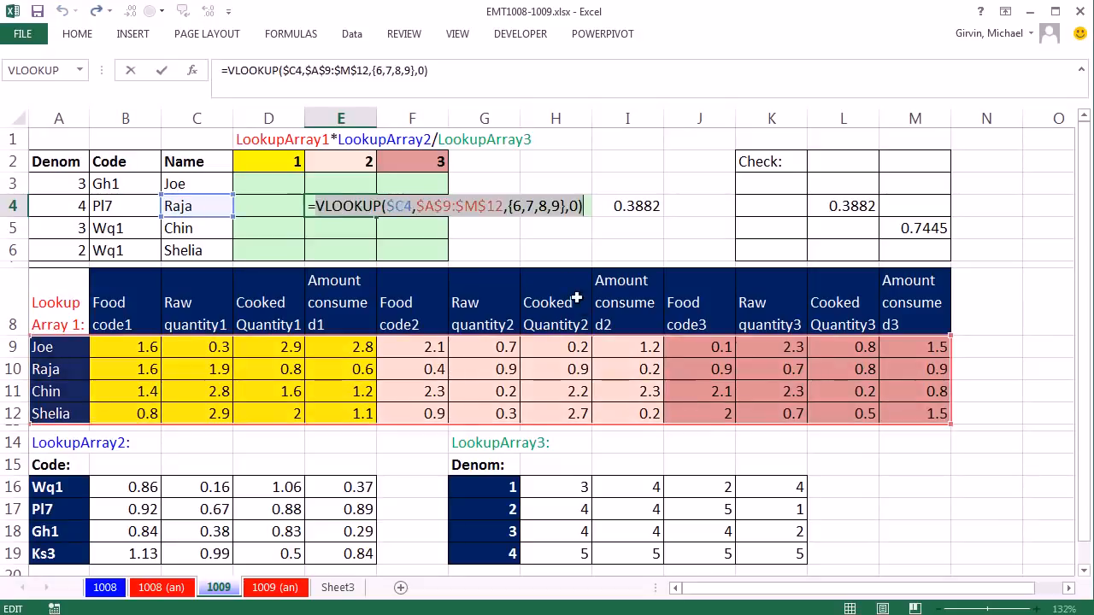
Step: Insert a CHOOSE function before {6,7,8,9} in E4's VLOOKUP column index, with E$2 as its index number
left_click(517, 206)
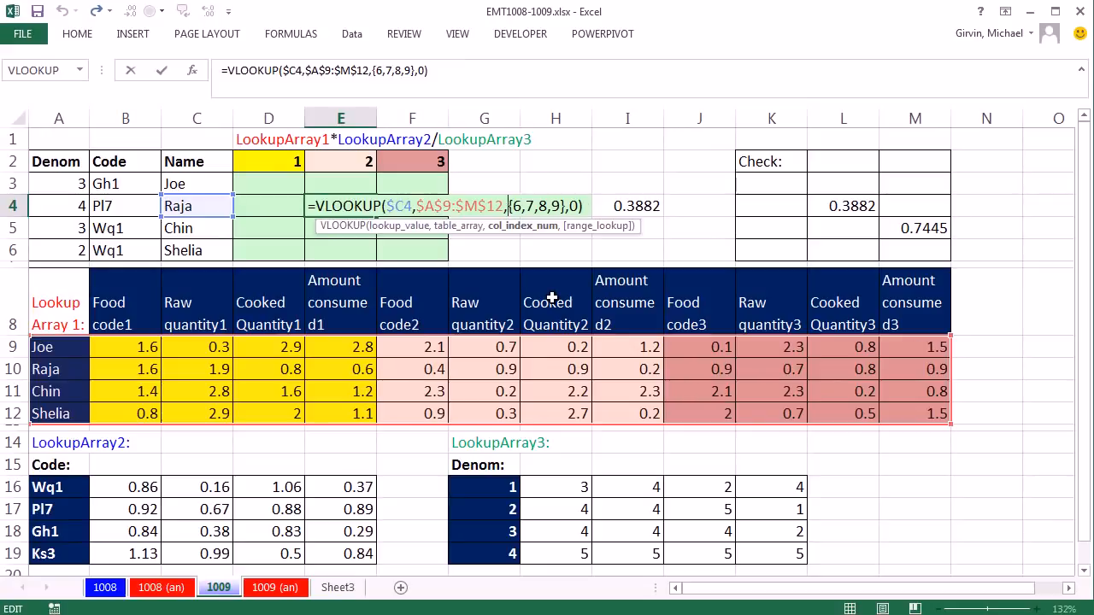
type("ch")
double_click(546, 328)
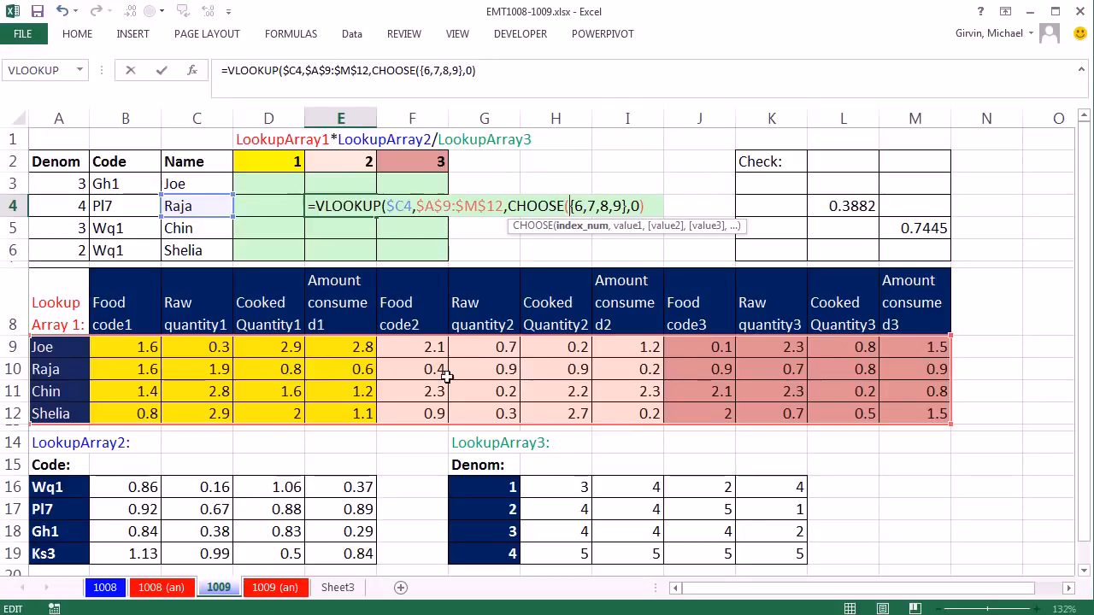
left_click(570, 206)
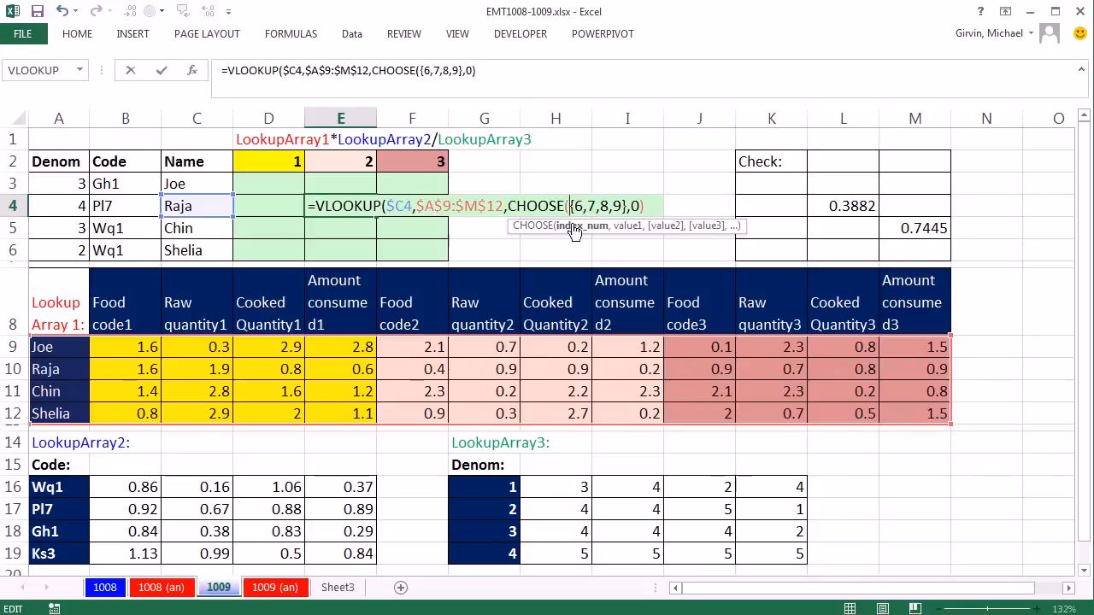
left_click(349, 162)
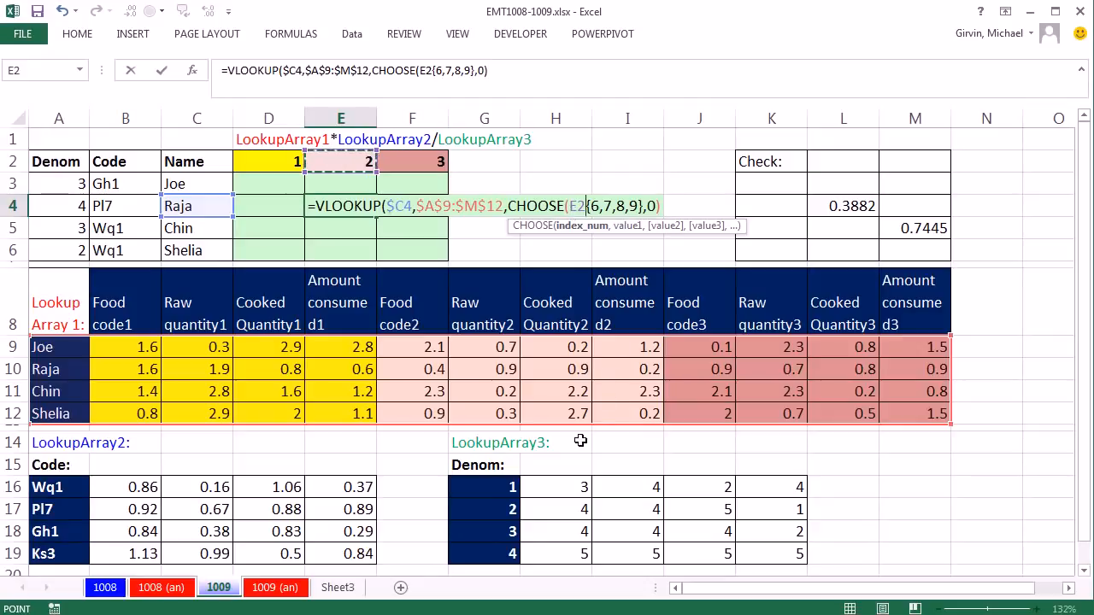
key("F4")
key("F4")
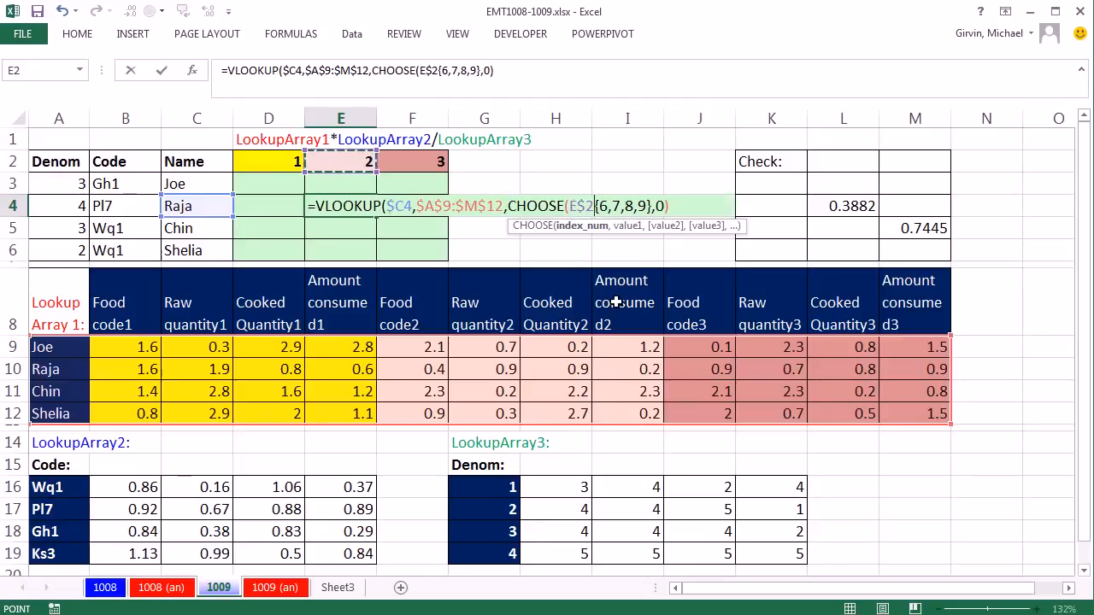
type(",")
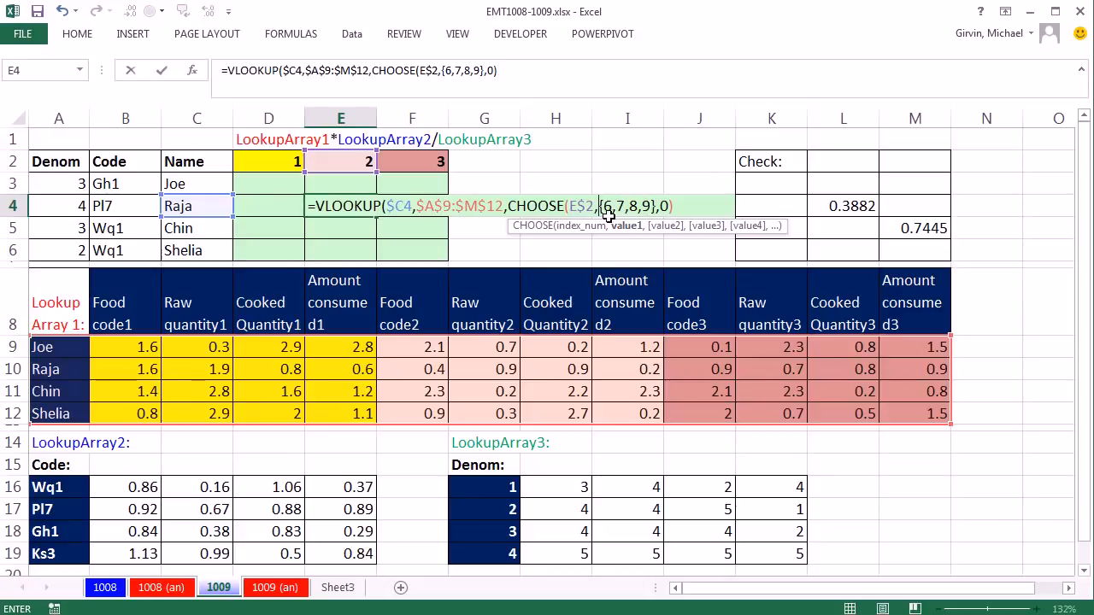
Step: Add the array {2,3,4,5} as CHOOSE's first value, ahead of {6,7,8,9}
type("2,3,4")
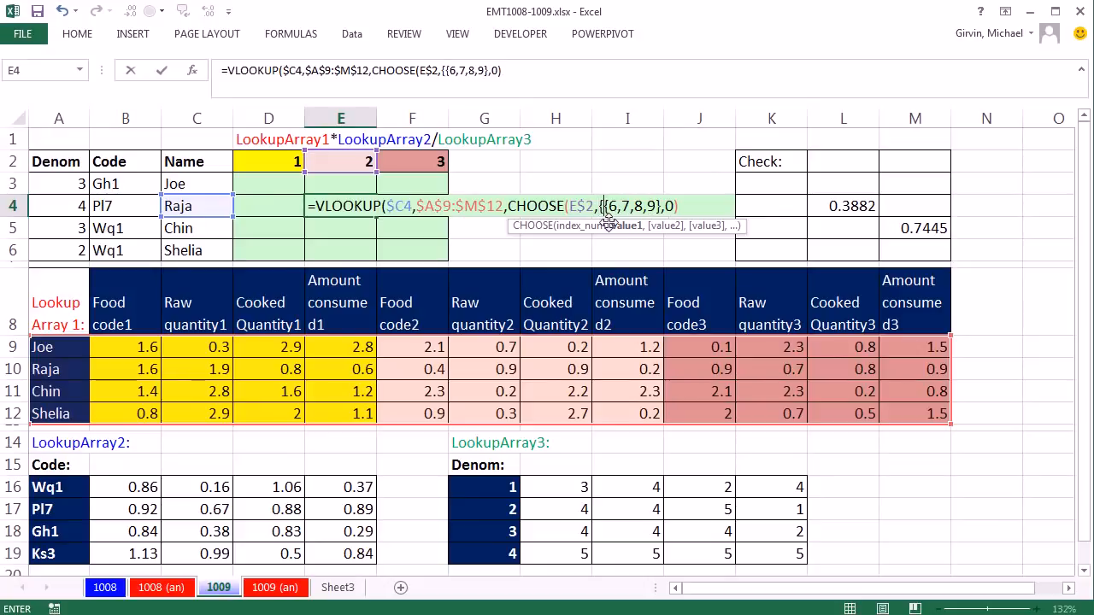
type(",5")
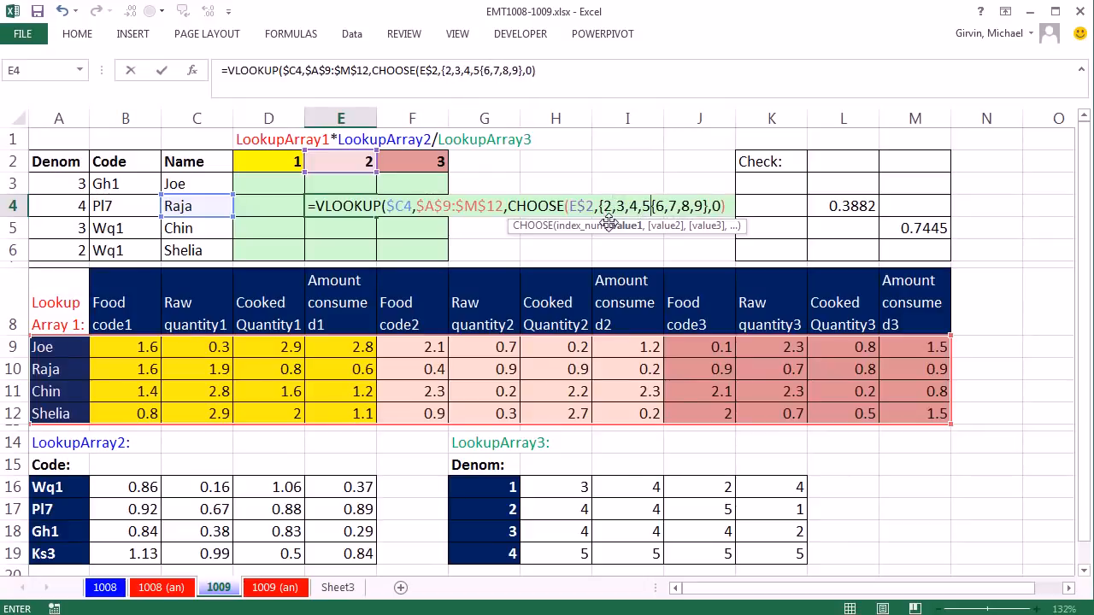
type("}")
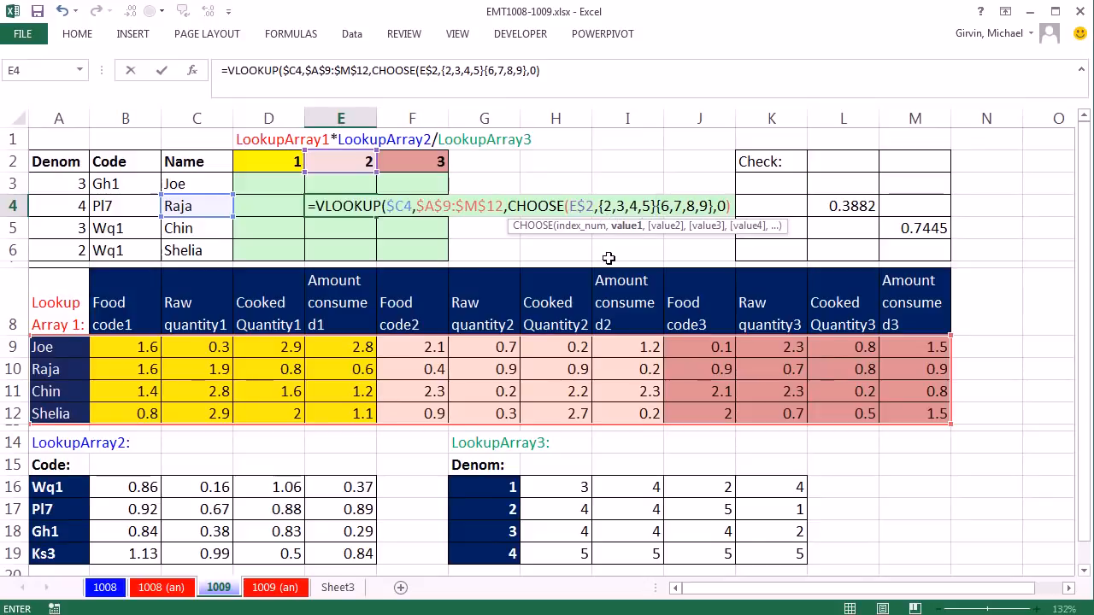
type(",")
Step: Add the array {10,11,12,13} as CHOOSE's third value and close the CHOOSE function
left_click(720, 206)
type(",")
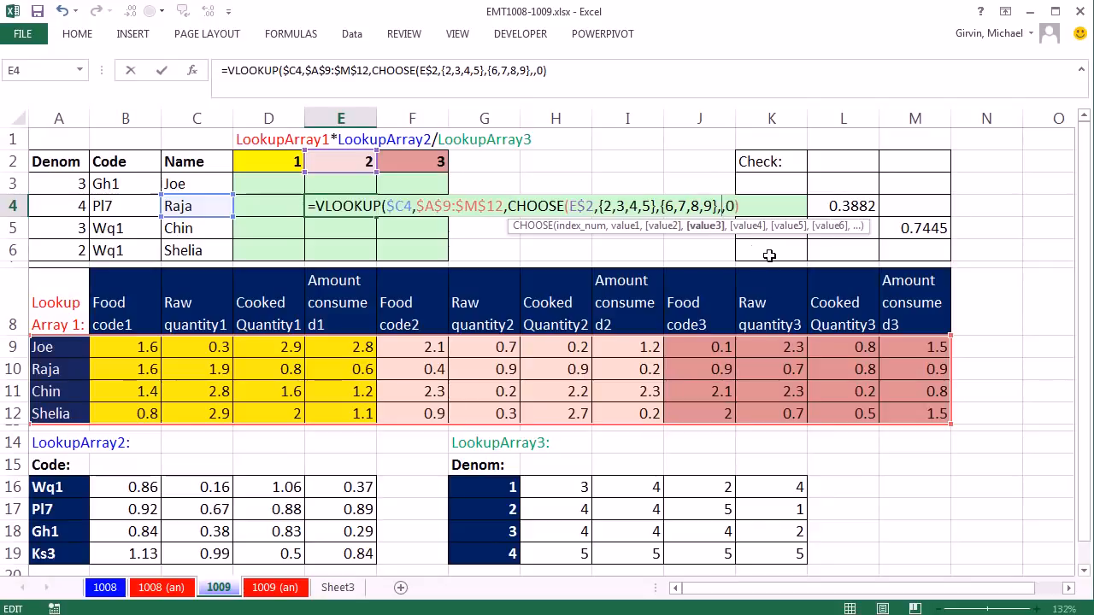
type("{")
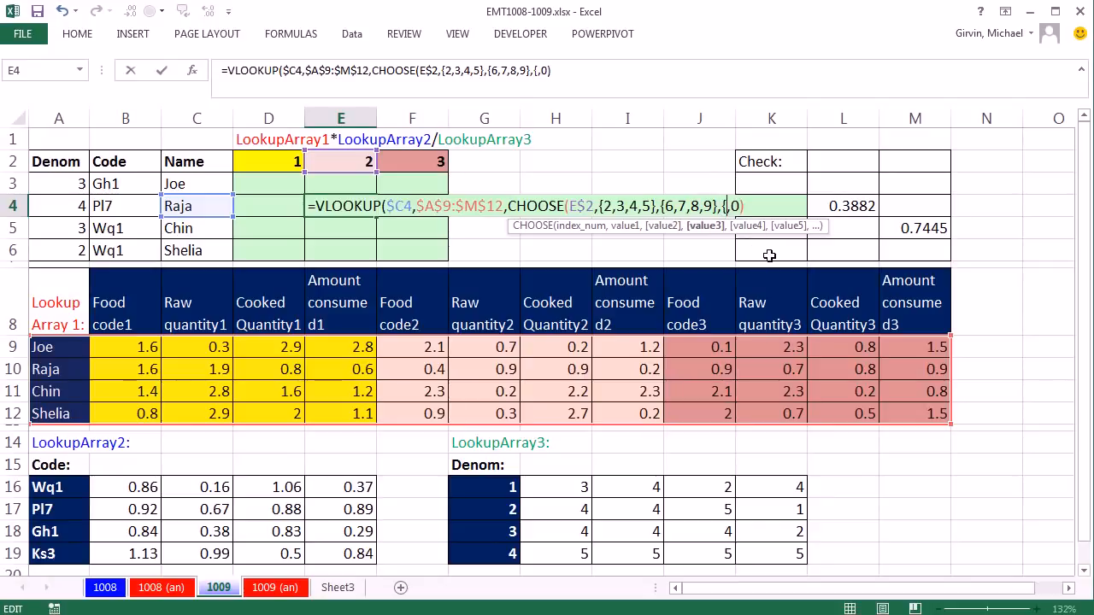
type("10,11,12,13")
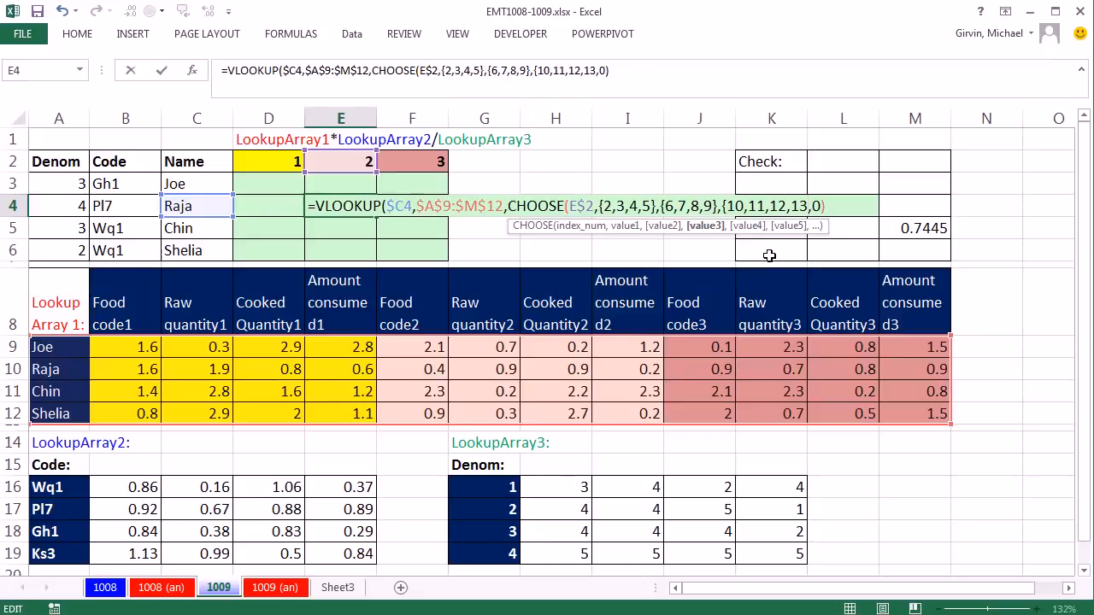
type("}")
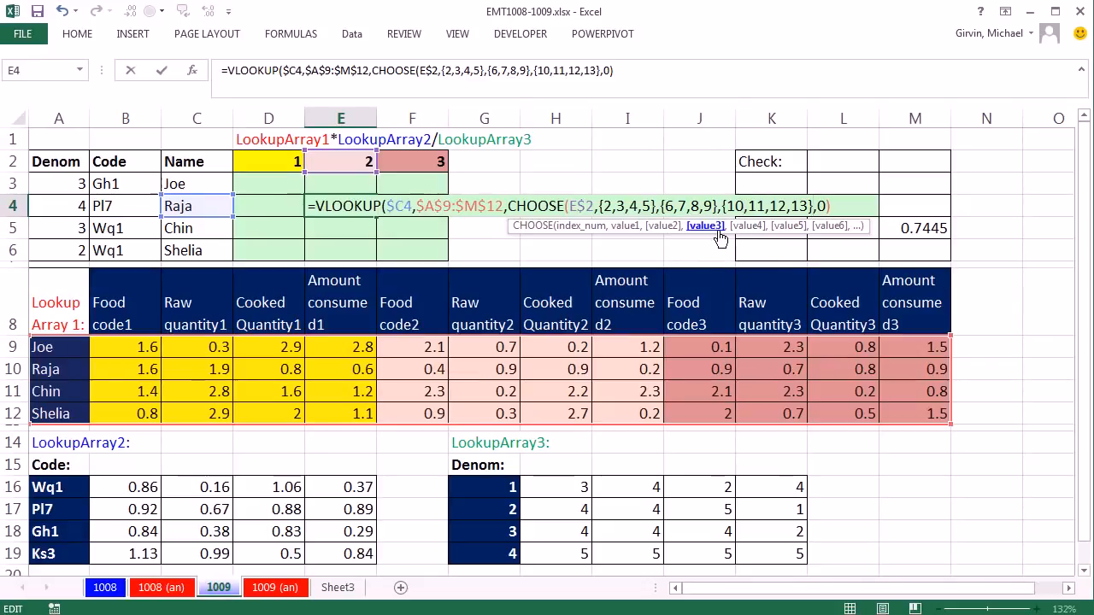
type(")")
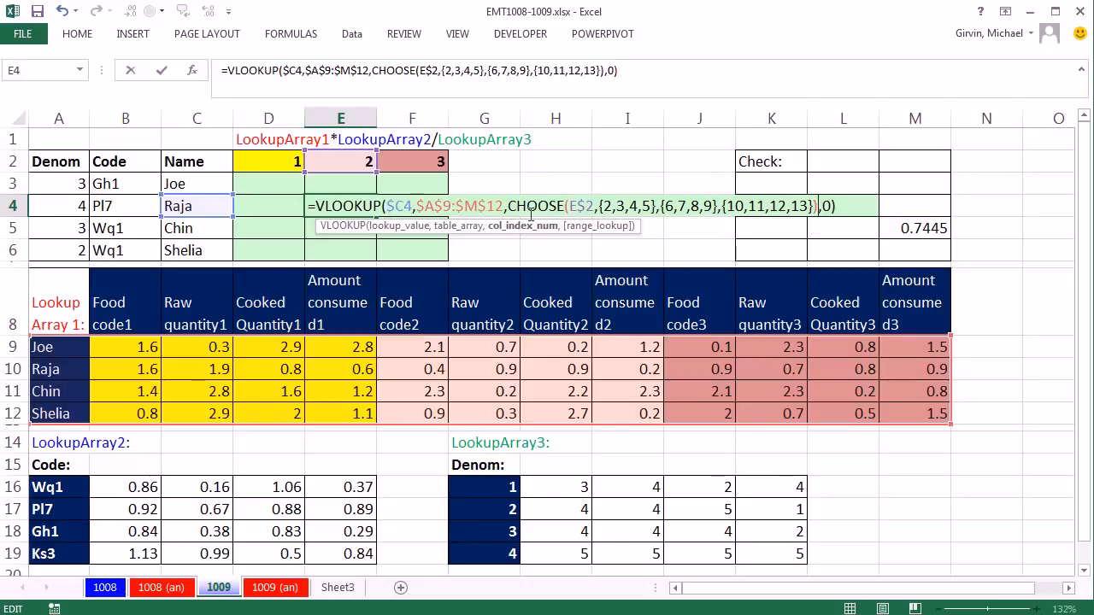
Step: Evaluate the CHOOSE part of E4's formula to check which column index array it picks, and restore it
left_click_drag(509, 206, 820, 205)
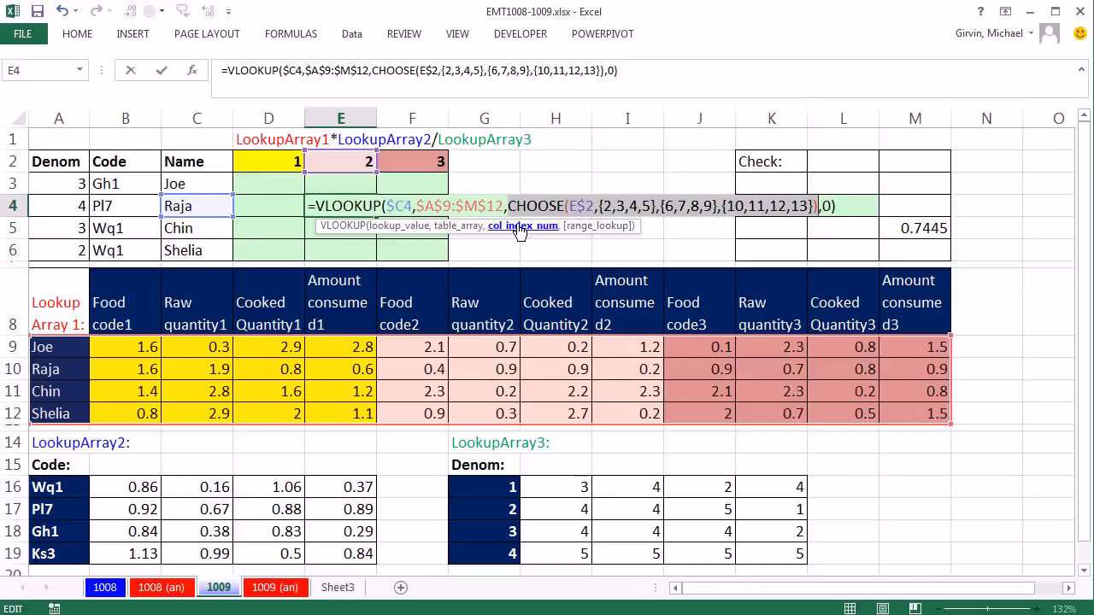
key("F9")
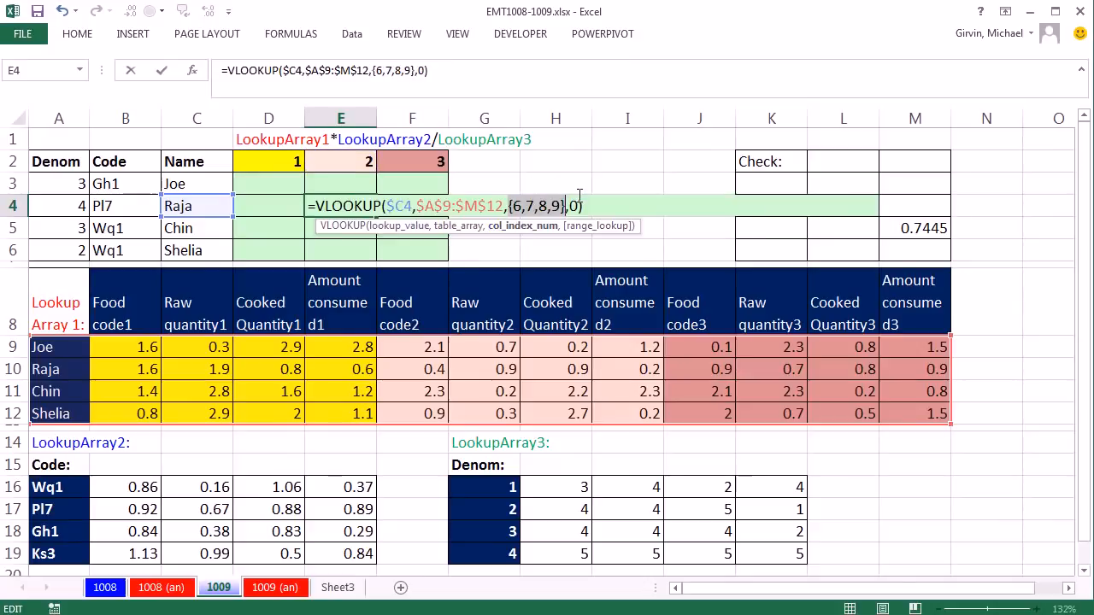
key("ctrl+z")
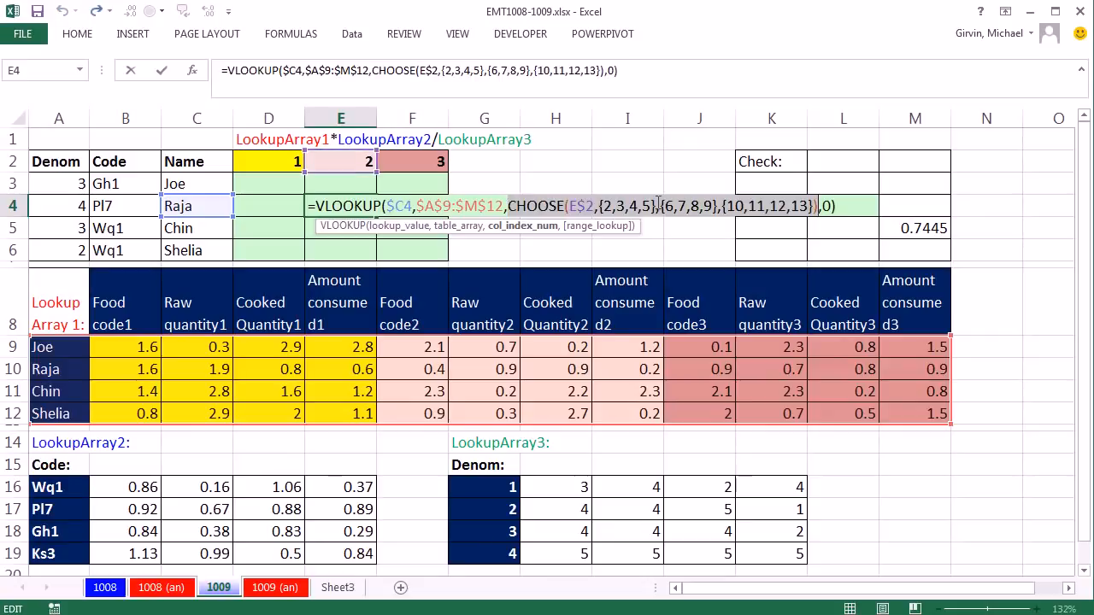
Step: Enter the VLOOKUP formula in E4 and copy it to the neighbouring cells D4 and F4
key("Escape")
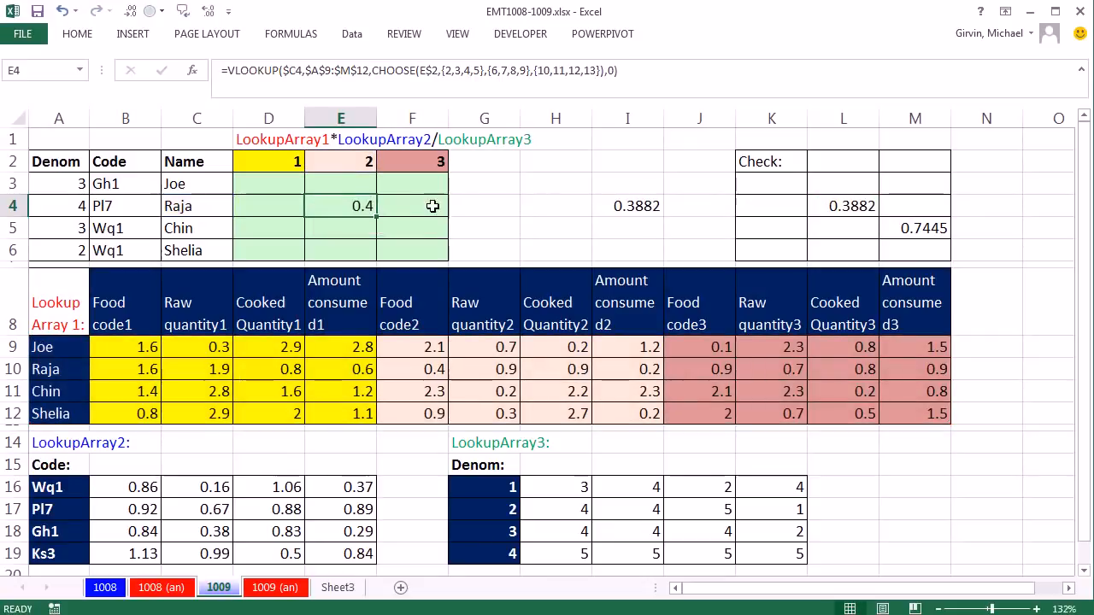
left_click_drag(376, 215, 253, 208)
Step: Evaluate the column index argument of D4's formula to check the chosen array, and leave the formula as it was
double_click(253, 206)
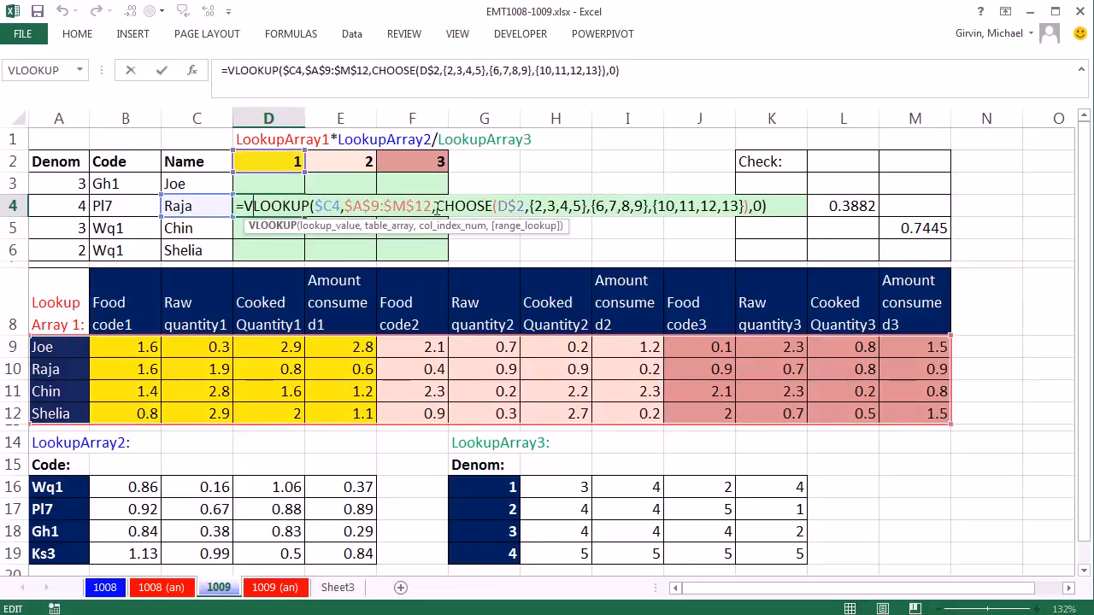
left_click(436, 226)
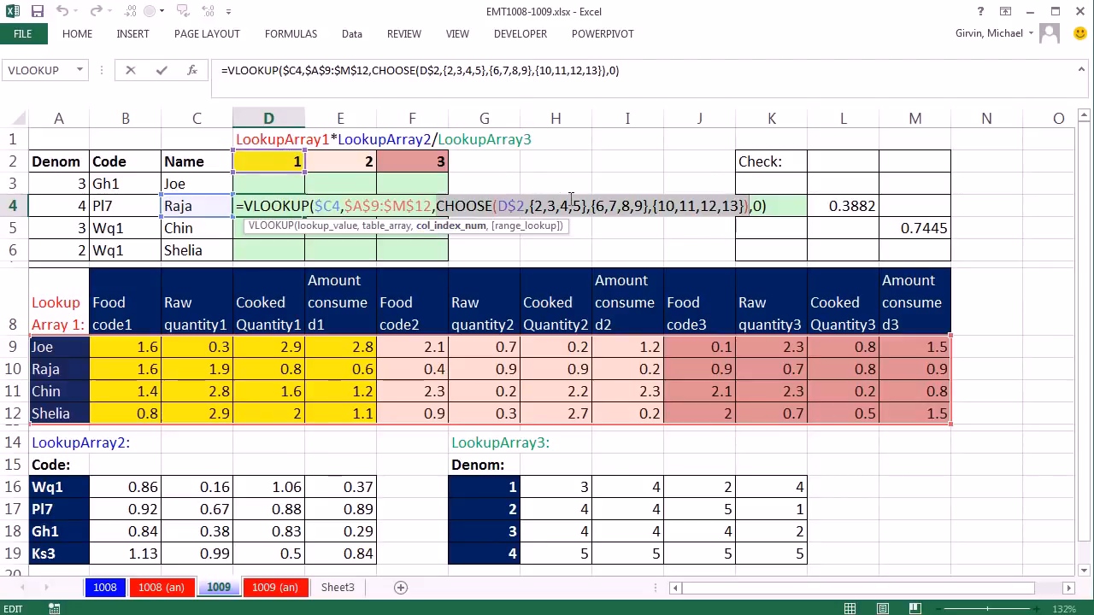
key("F9")
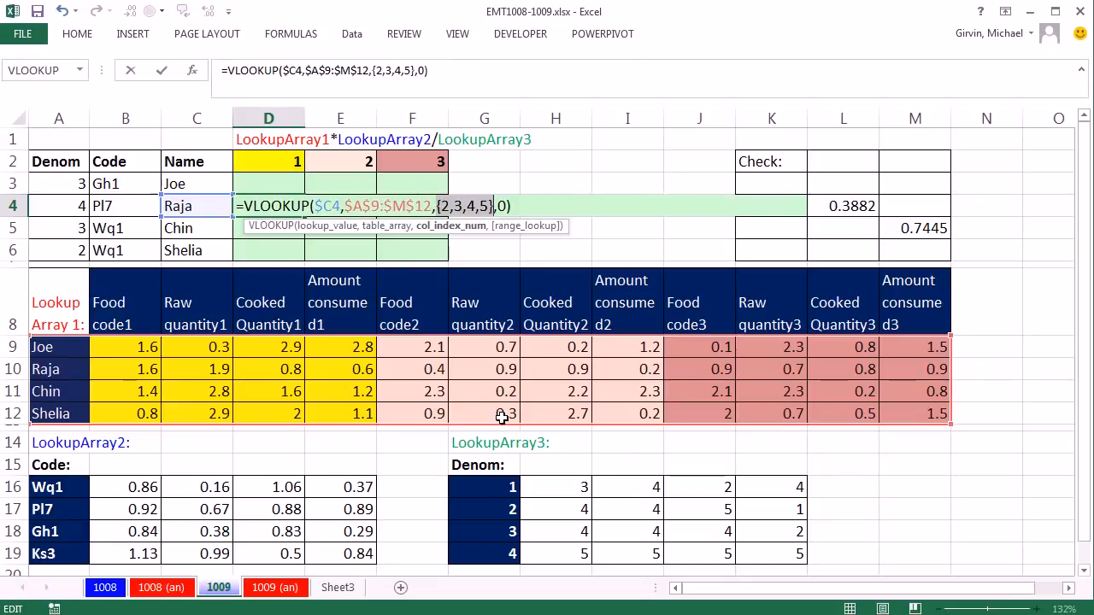
key("Escape")
Step: Evaluate the column index argument of F4's formula to check the chosen array, and discard the evaluation
double_click(424, 210)
left_click(594, 225)
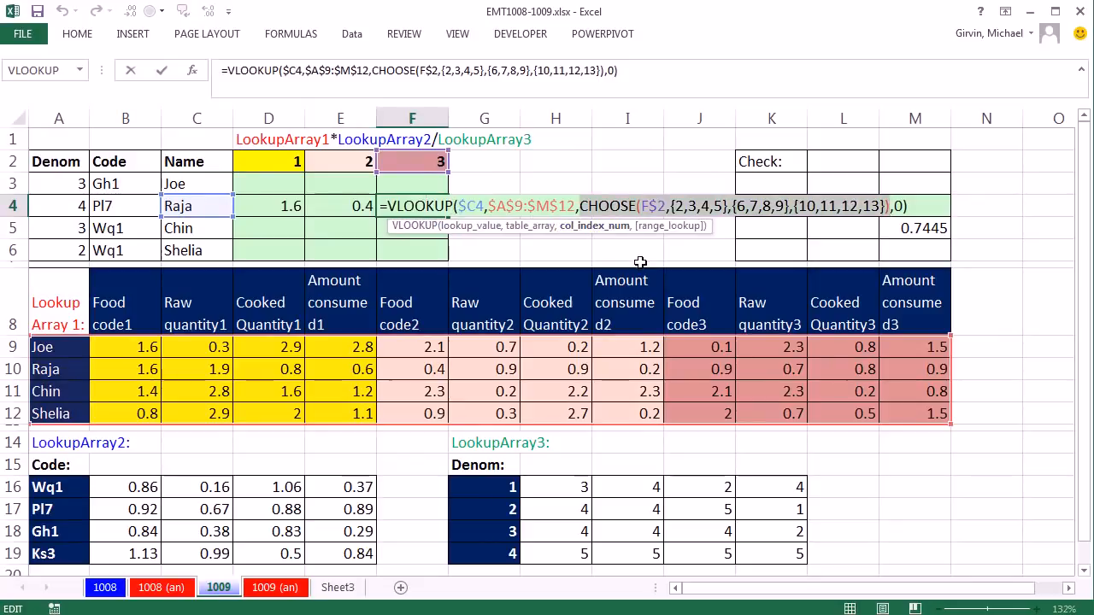
key("F9")
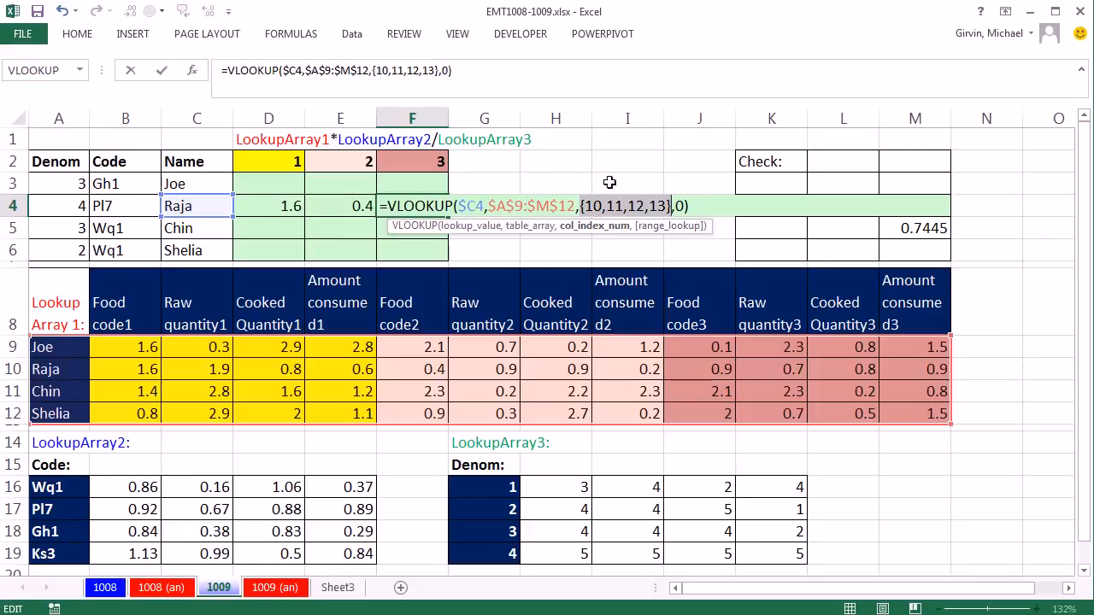
key("Escape")
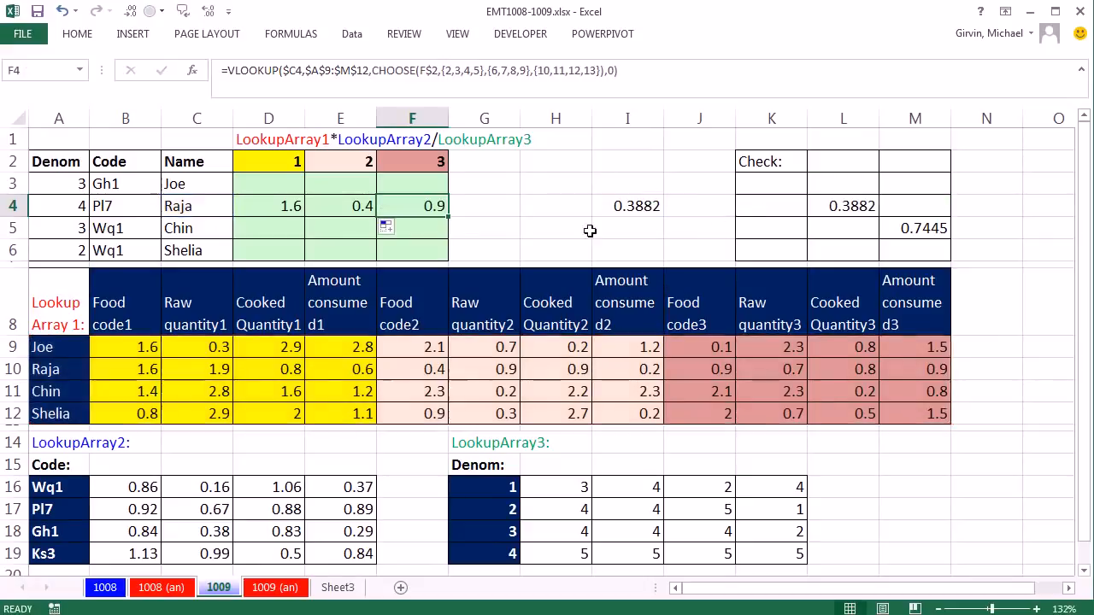
Step: Evaluate the entire VLOOKUP formula in F4 to inspect the looked-up values, and cancel the edit
double_click(419, 208)
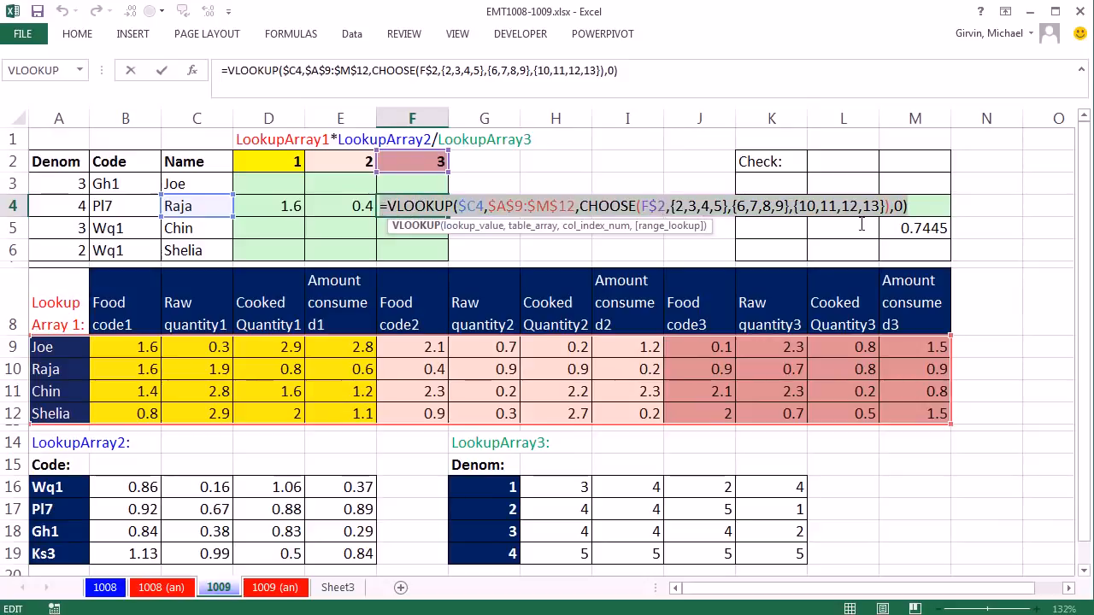
left_click_drag(932, 224, 938, 221)
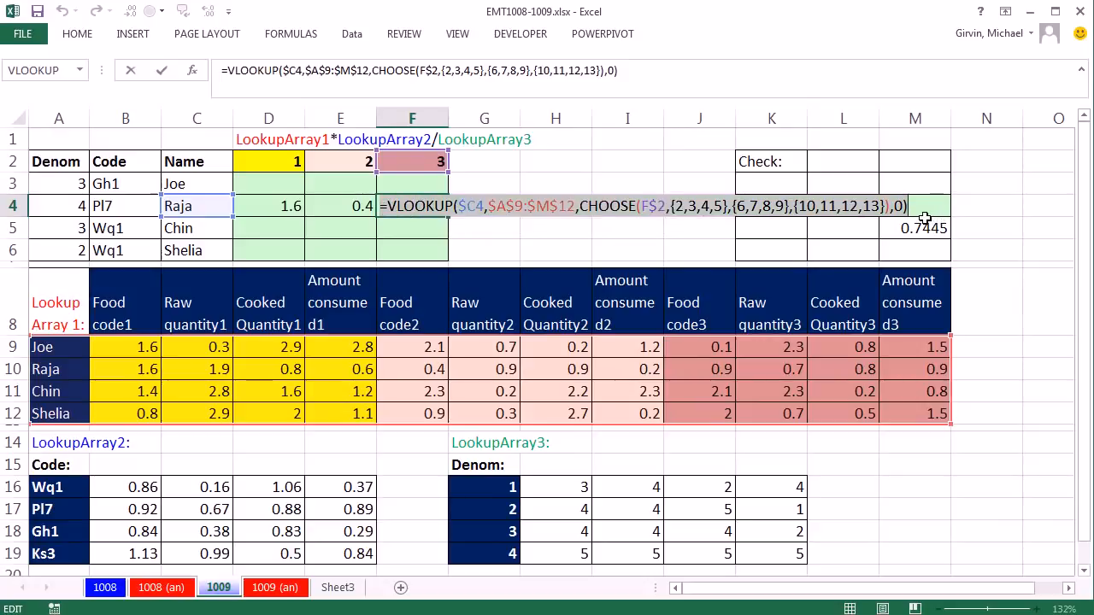
key("F9")
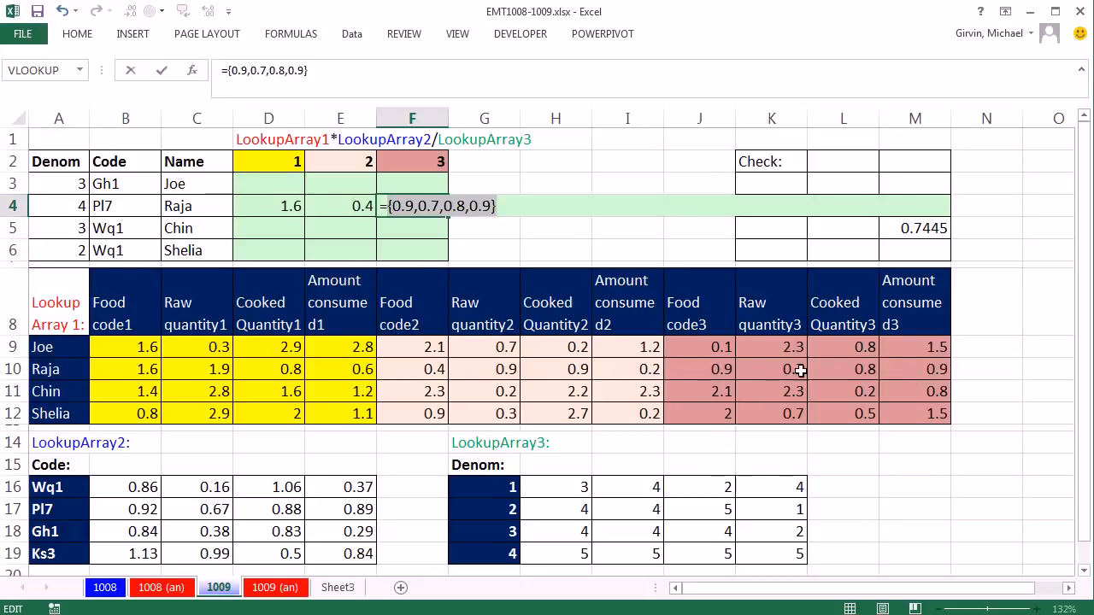
key("Escape")
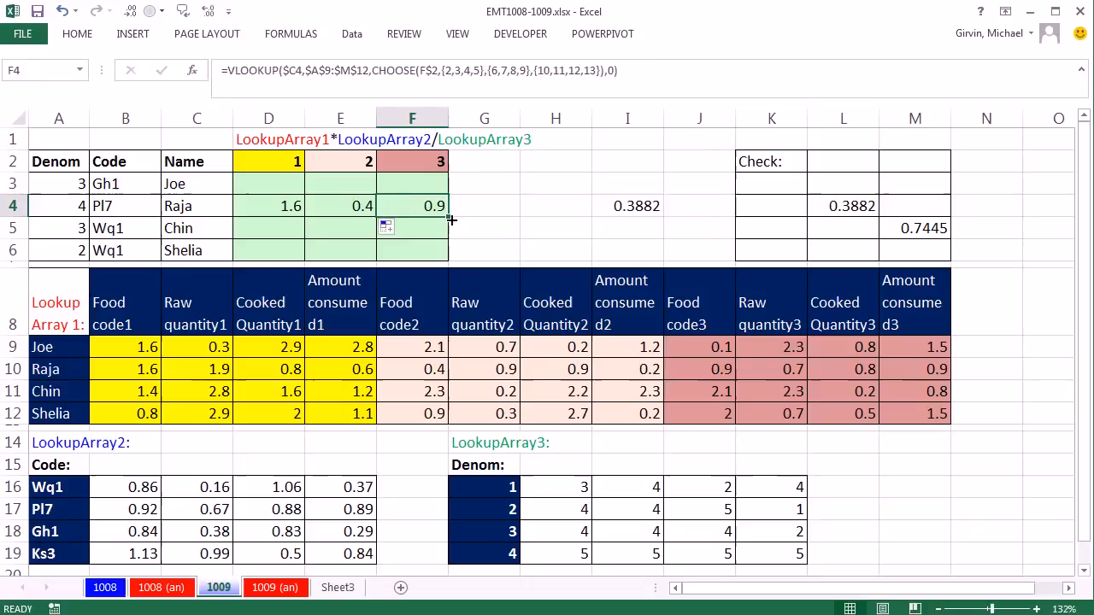
Step: Wrap E4's VLOOKUP in SUMPRODUCT as its first array and start the second array argument
double_click(346, 205)
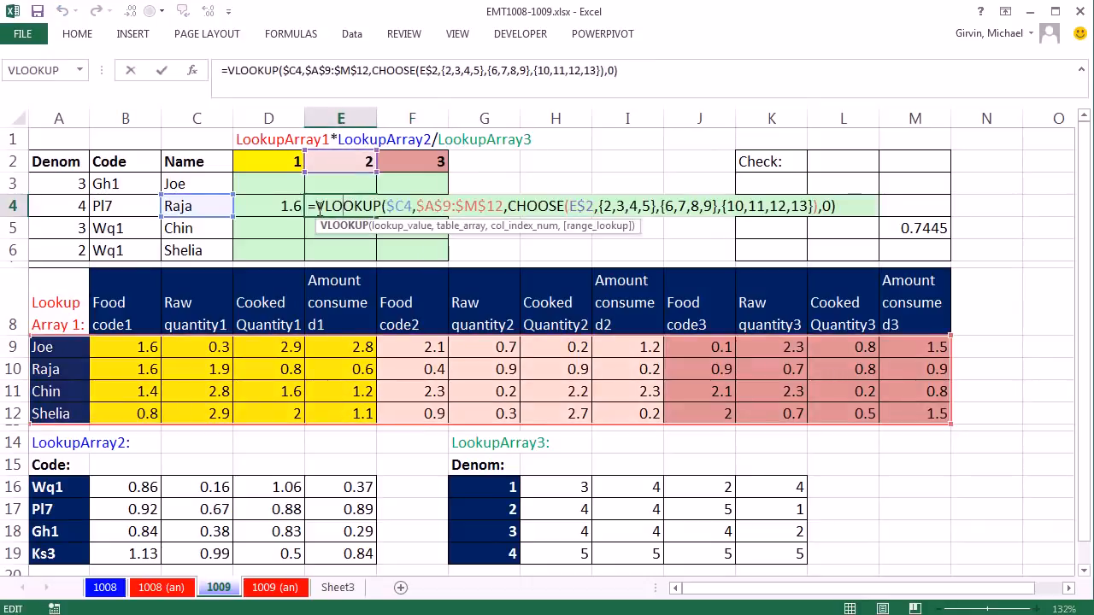
left_click(317, 207)
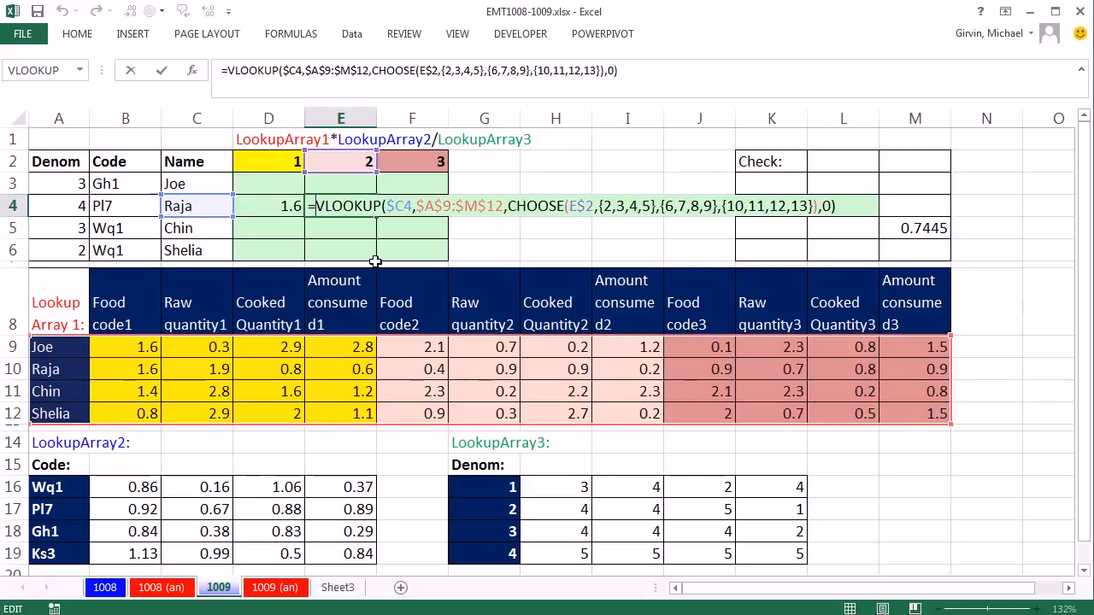
type("sump")
key("Tab")
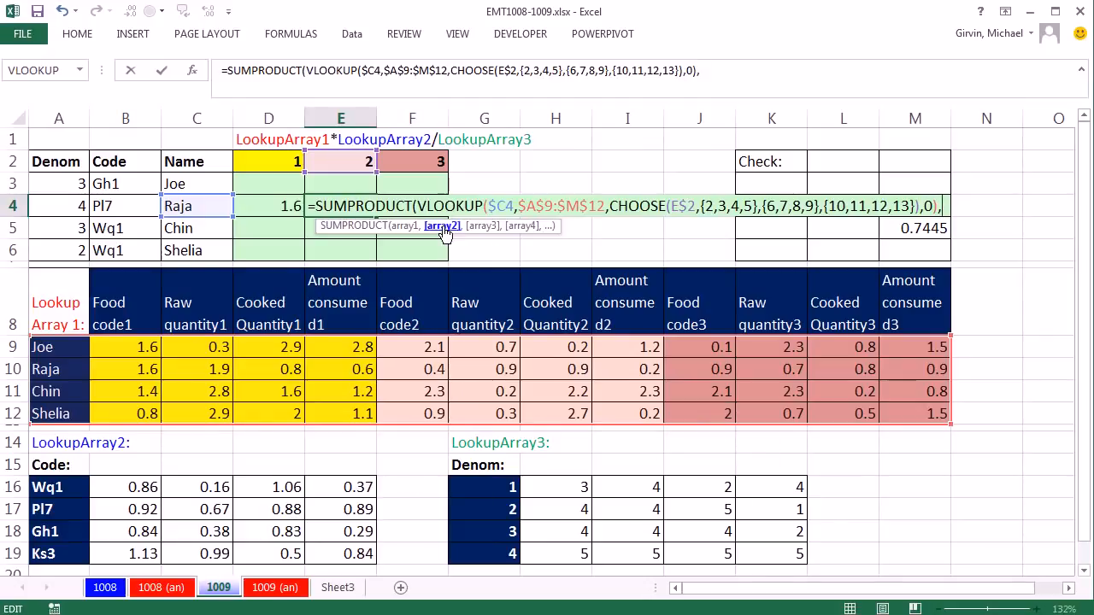
left_click_drag(557, 230, 998, 254)
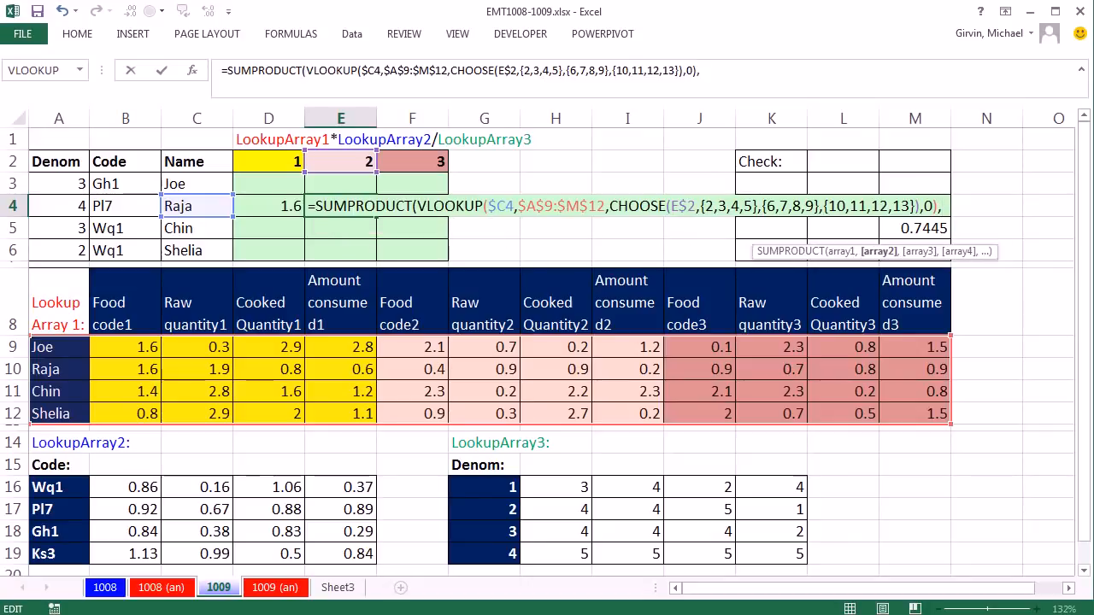
Step: Begin the second SUMPRODUCT array in E4 with an INDEX over the LookupArray2 values, locked as $B$16:$E$19
type("INDEX(")
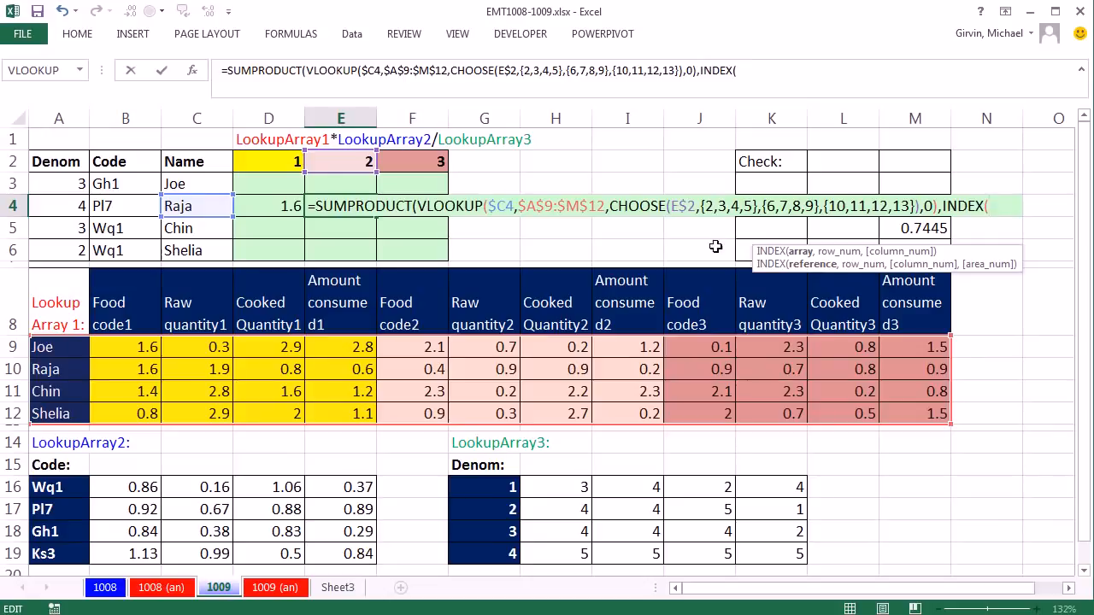
left_click_drag(133, 489, 350, 555)
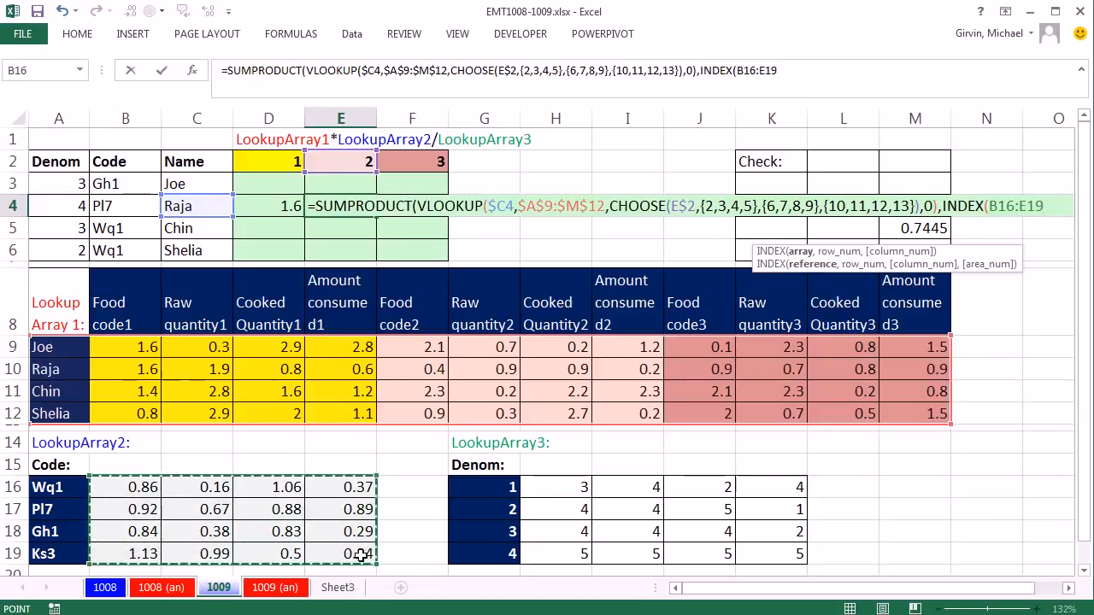
key("F4")
left_click_drag(748, 260, 295, 273)
type(",")
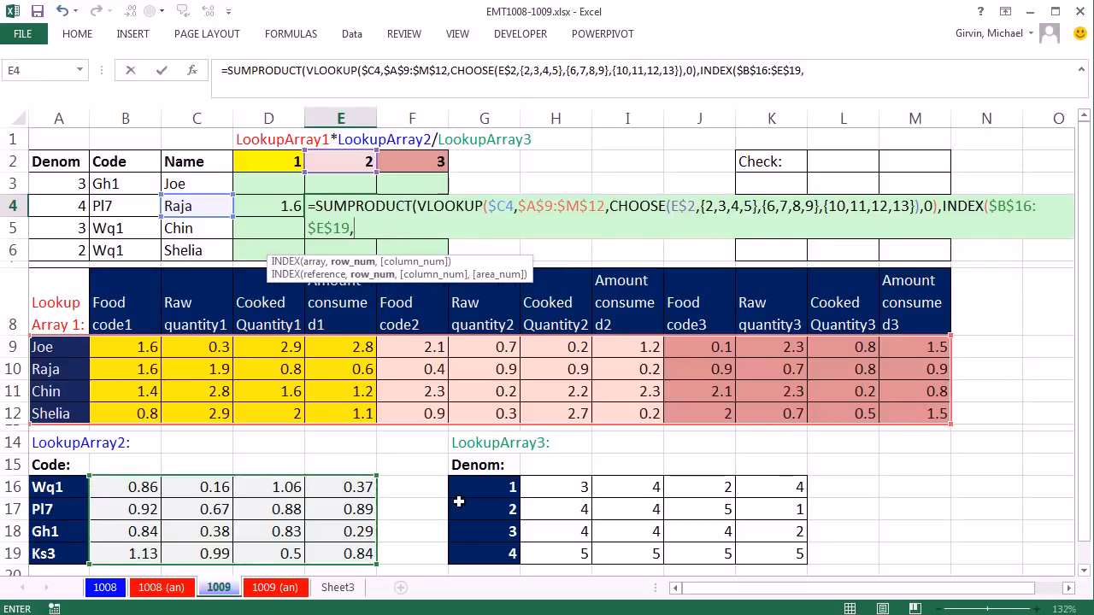
type("match")
Step: Add a MATCH as the INDEX row number, looking up the code in $B4 with only the column locked
key("Tab")
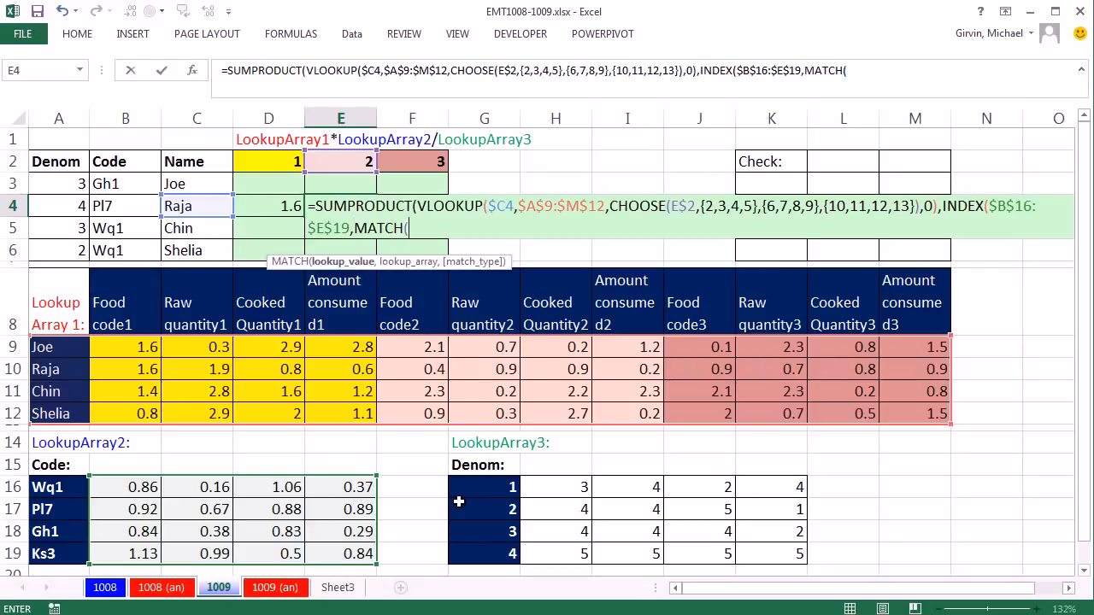
left_click(120, 207)
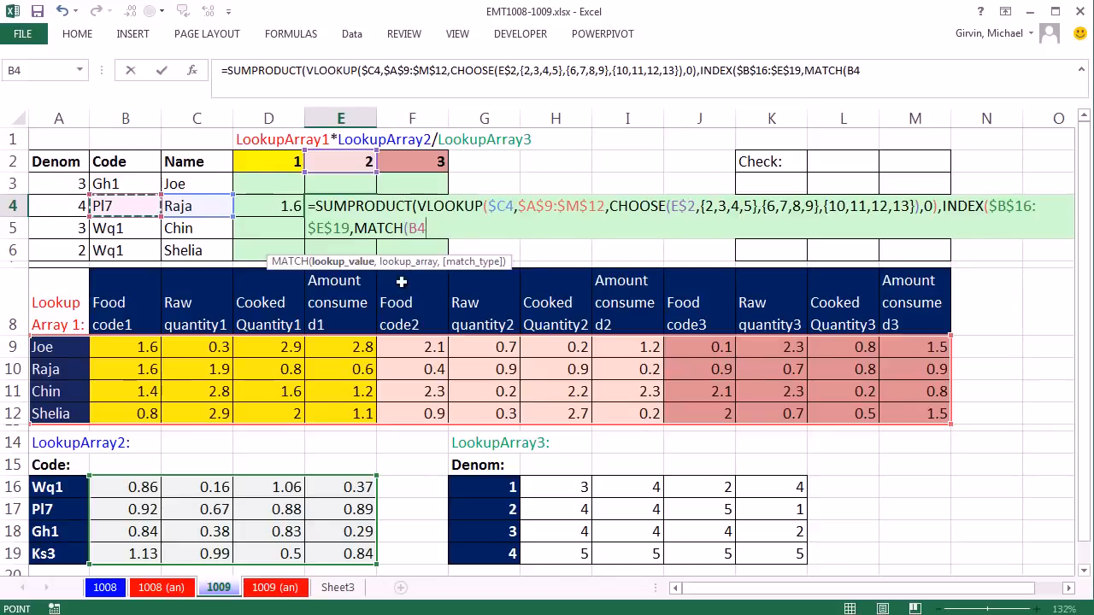
key("F4")
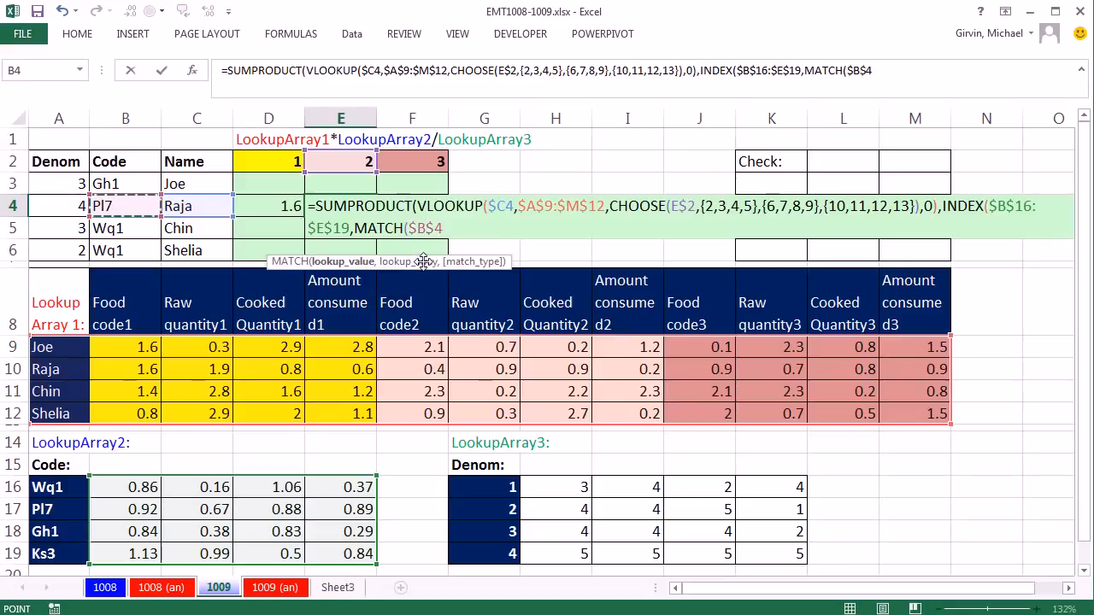
key("F4")
Step: Complete the MATCH with lookup array $A$16:$A$19 and match type 0, and close the INDEX with an empty column number
key("F4")
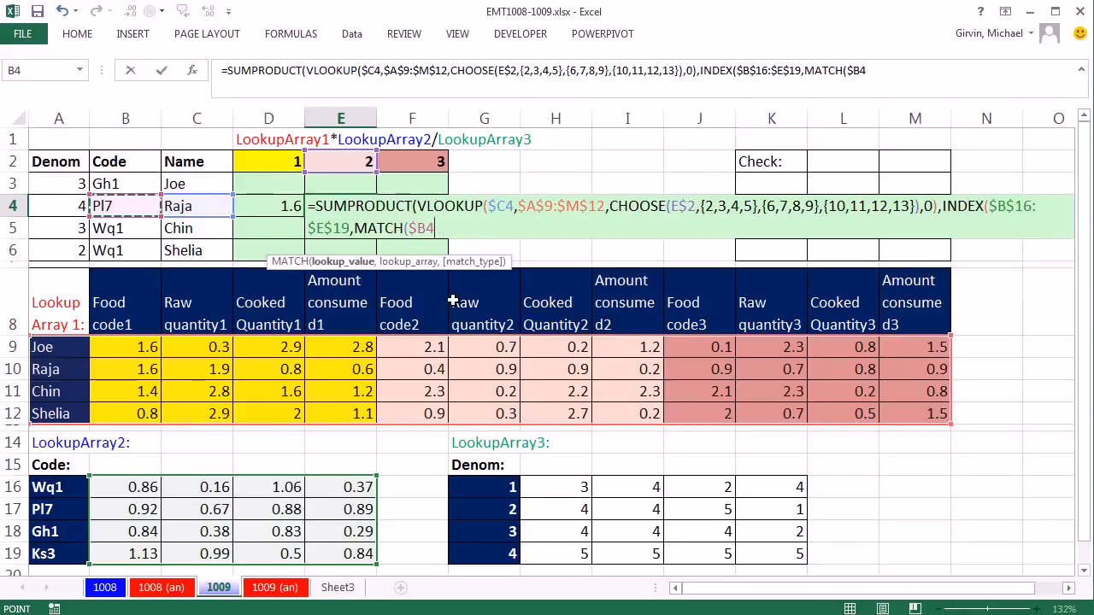
type(",")
left_click(62, 487)
left_click_drag(62, 504, 63, 552)
key("F4")
type(",")
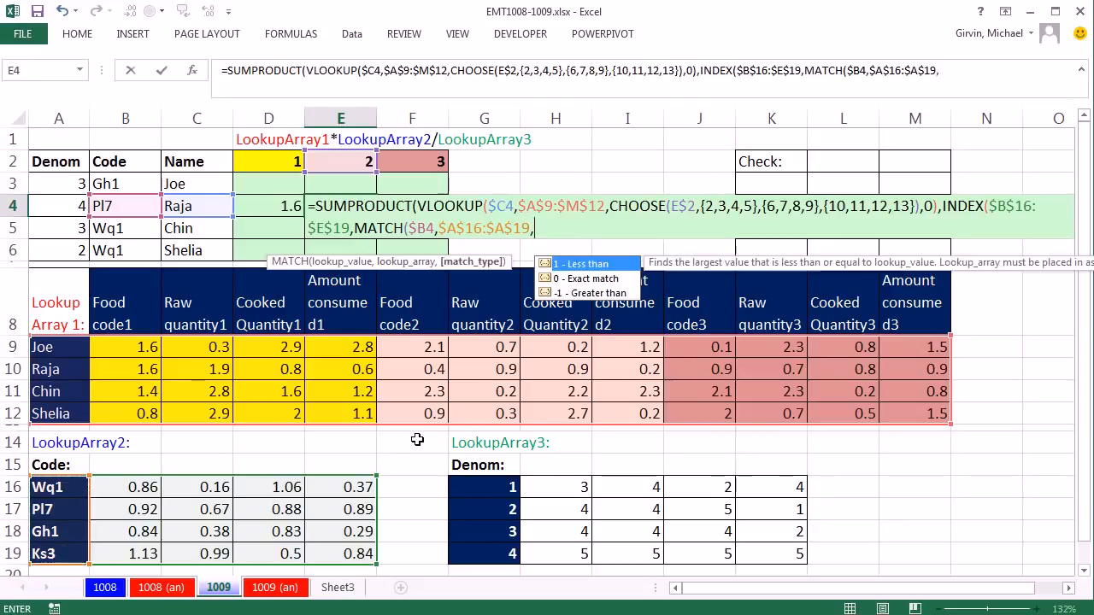
type("0)")
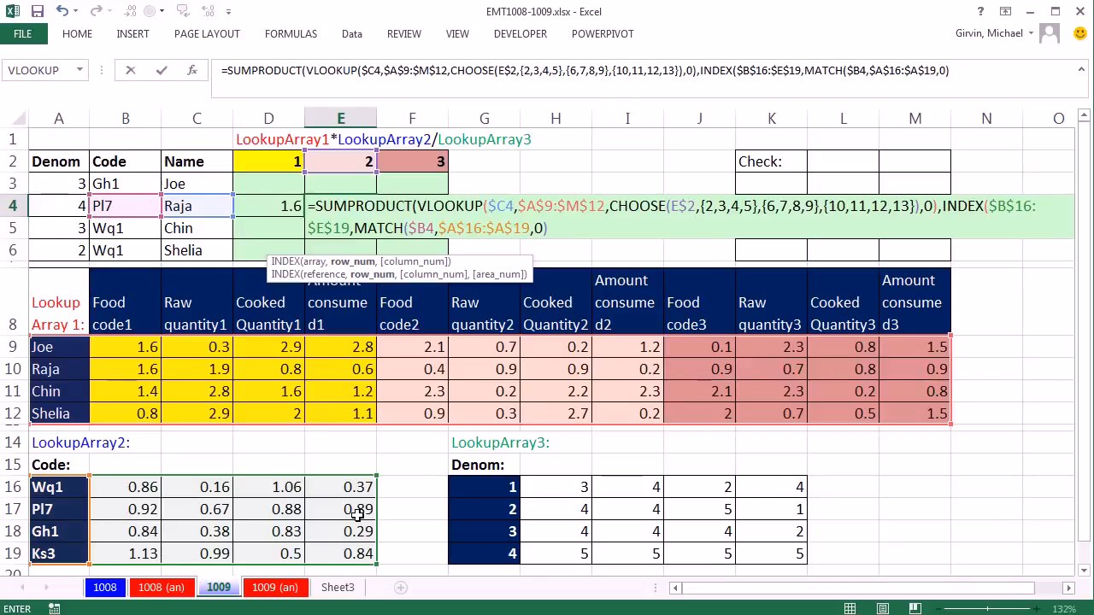
type(",0")
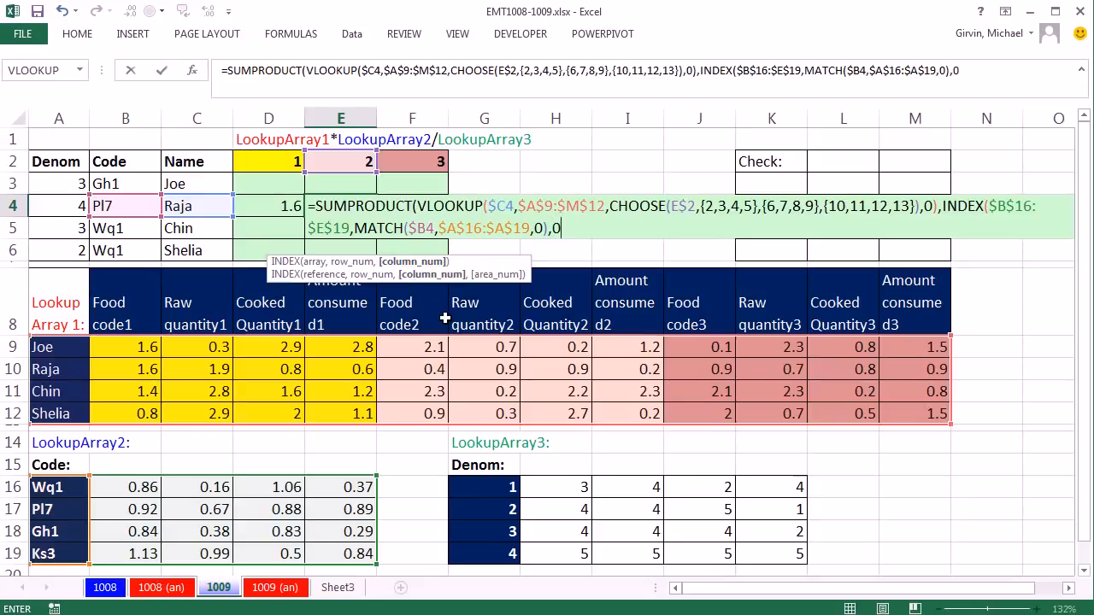
key("BackSpace")
type(")")
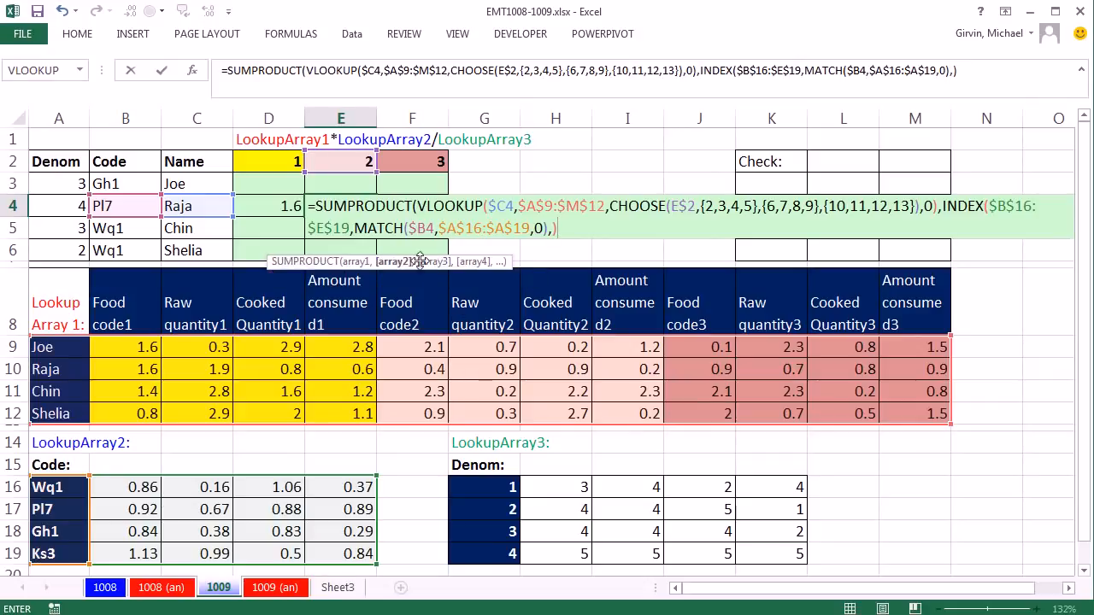
Step: Evaluate the array2 argument of the SUMPRODUCT to check the looked-up row, and restore the INDEX formula
left_click(398, 262)
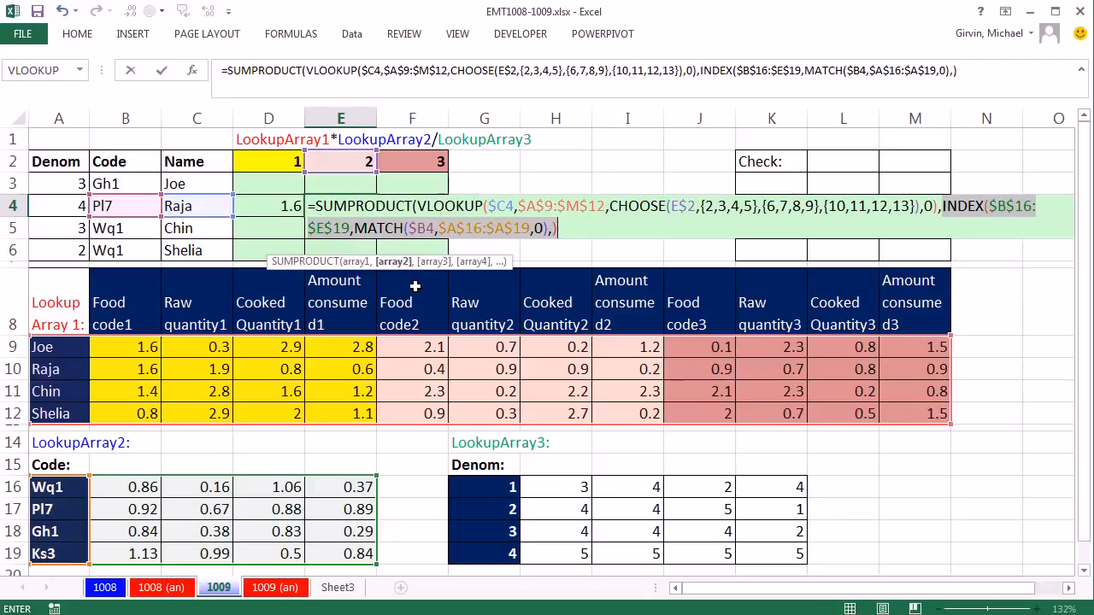
key("F9")
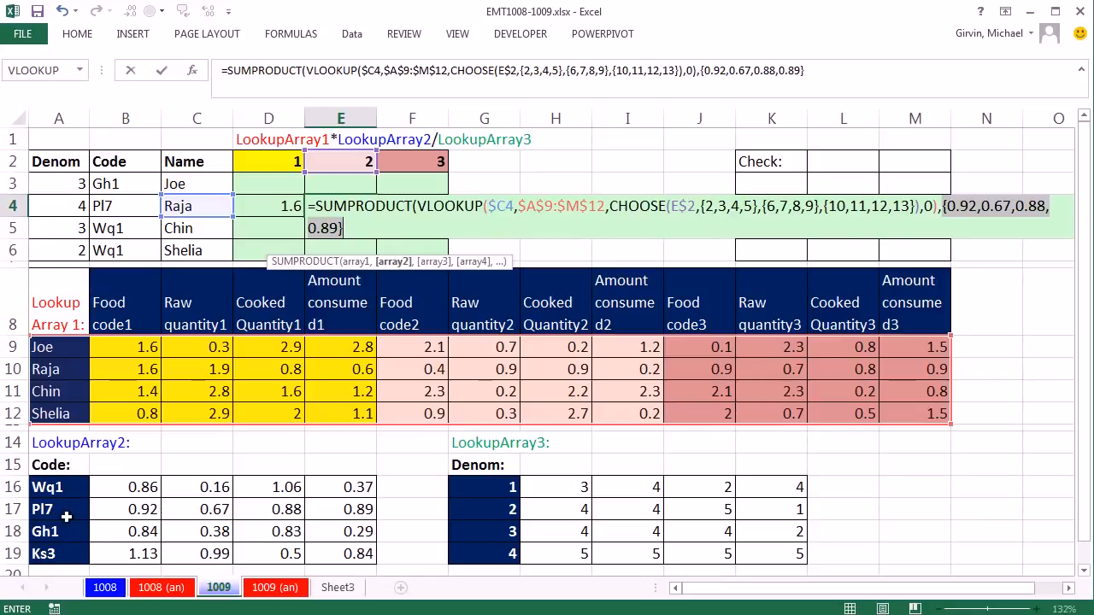
key("ctrl+z")
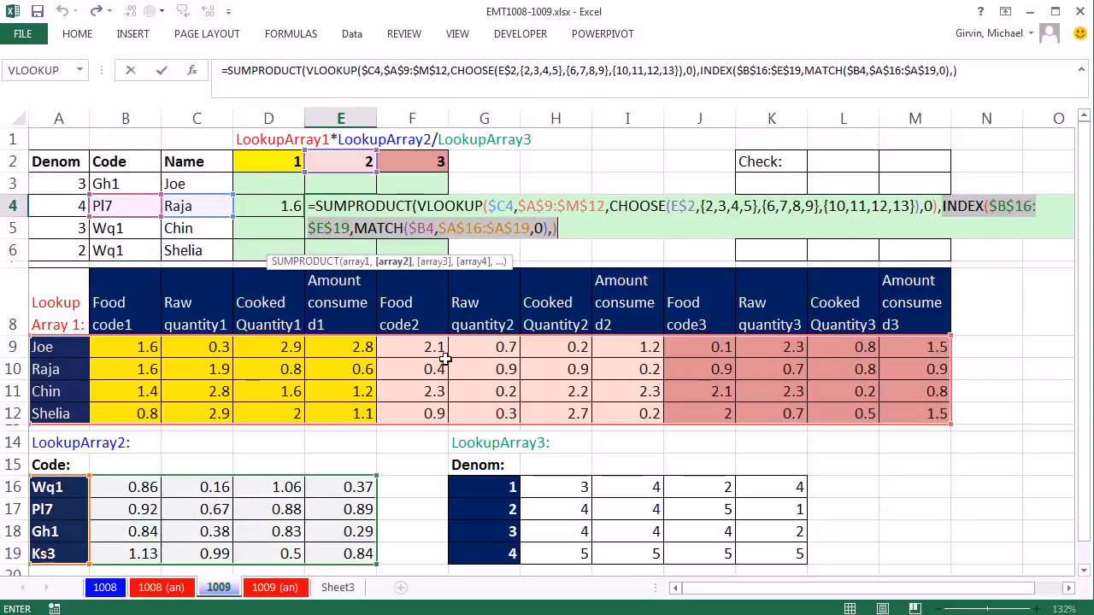
Step: Start a third SUMPRODUCT array with an INDEX over the LookupArray3 values, locked as $H$16:$K$19
left_click(562, 227)
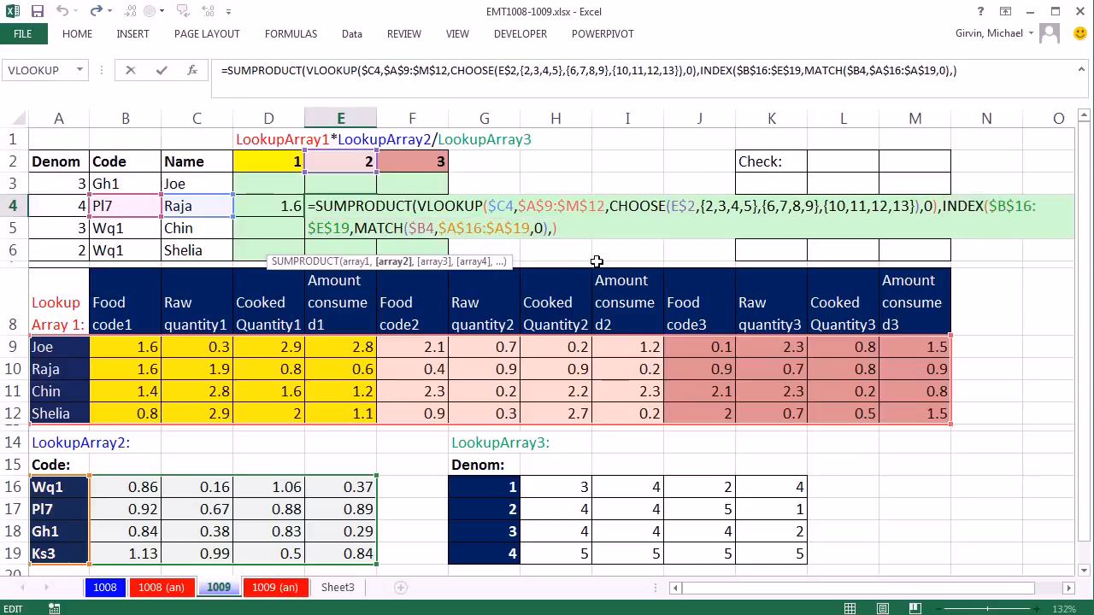
type(",")
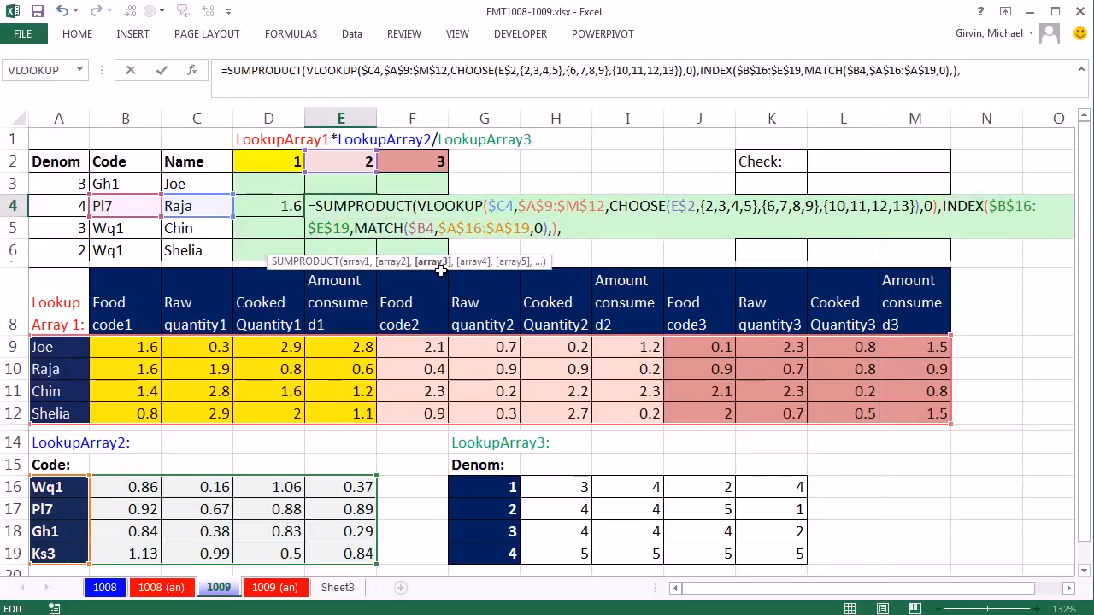
type("INDEX(")
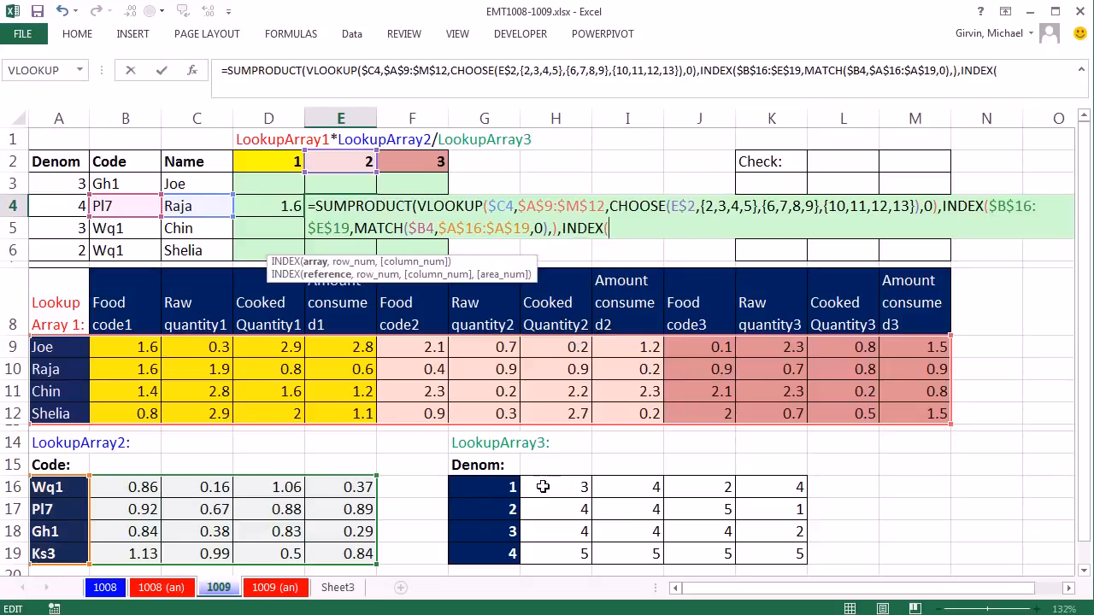
left_click_drag(544, 485, 771, 556)
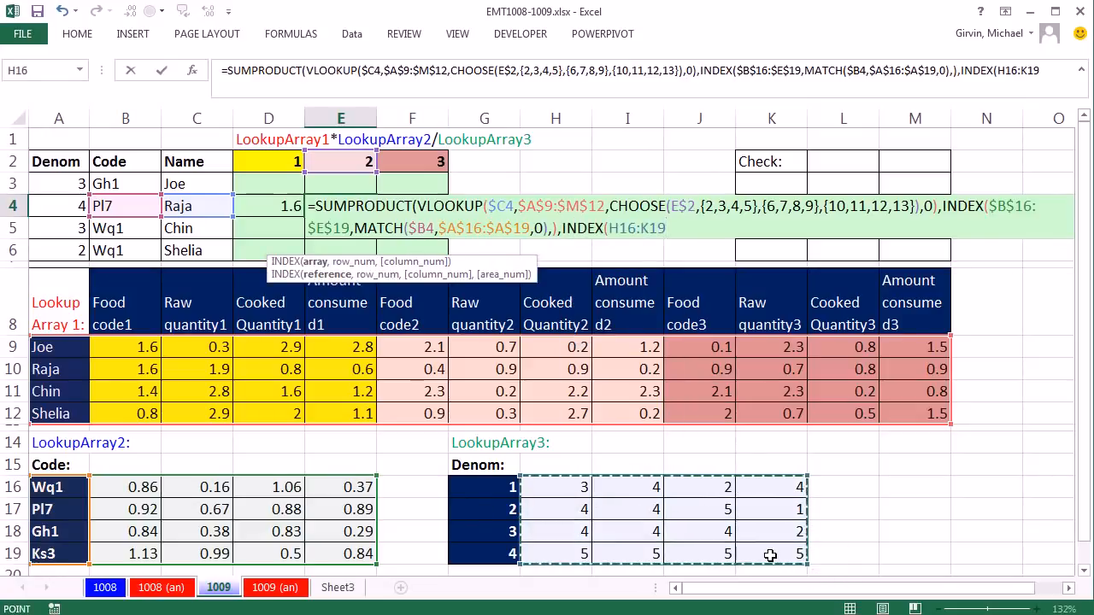
left_click_drag(269, 275, 539, 278)
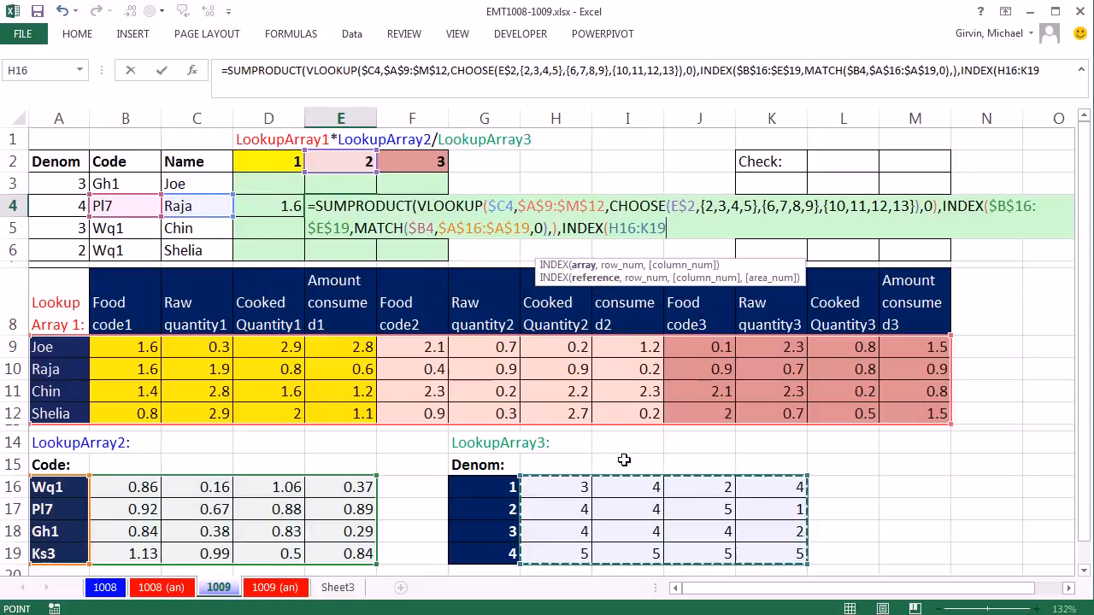
key("F4")
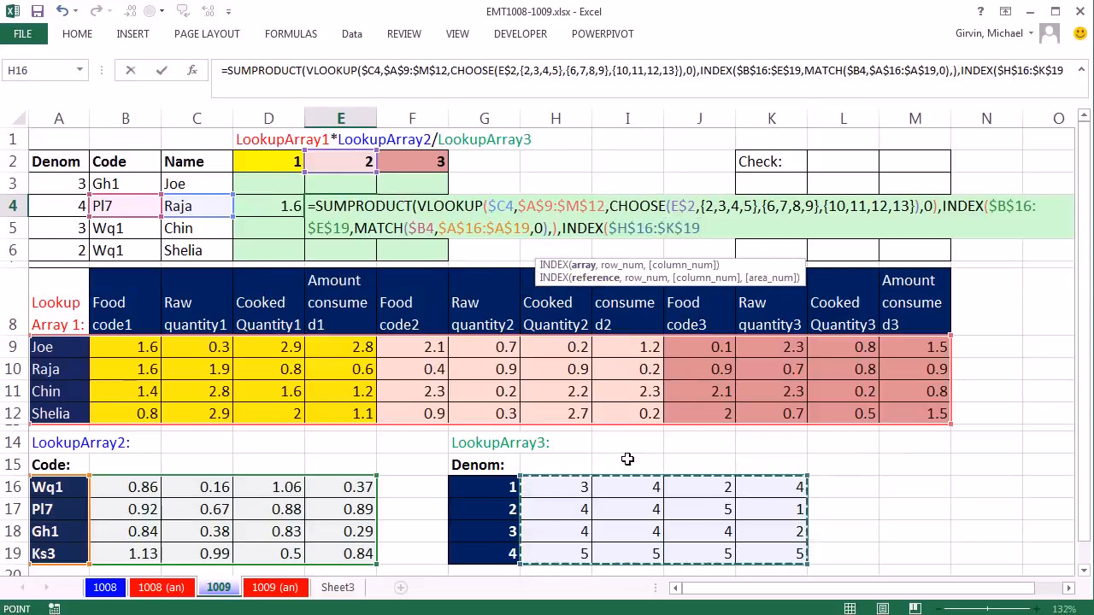
type(",")
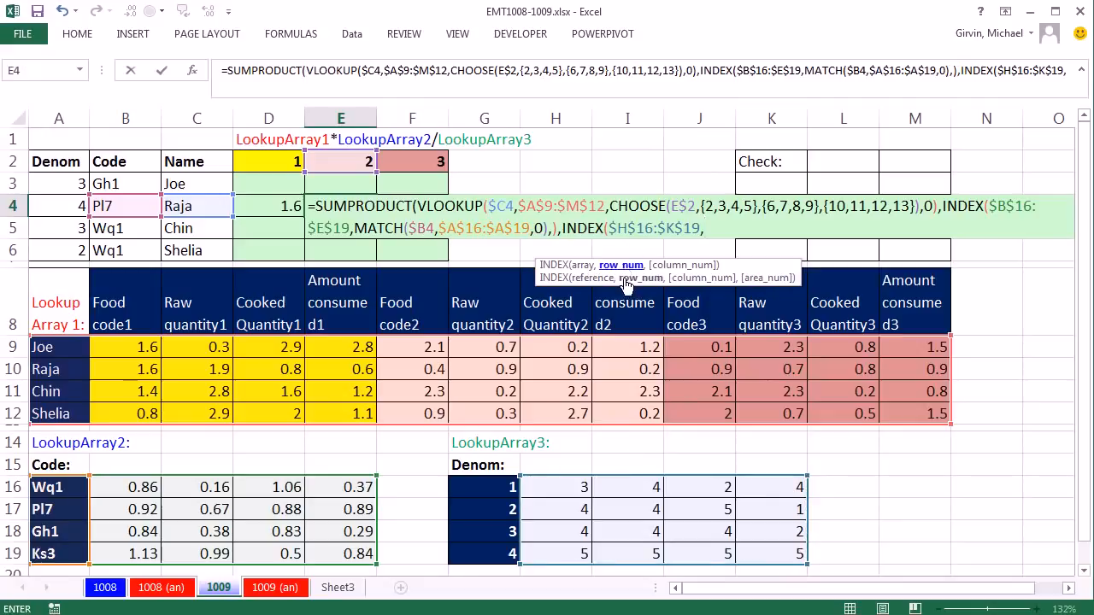
type("match")
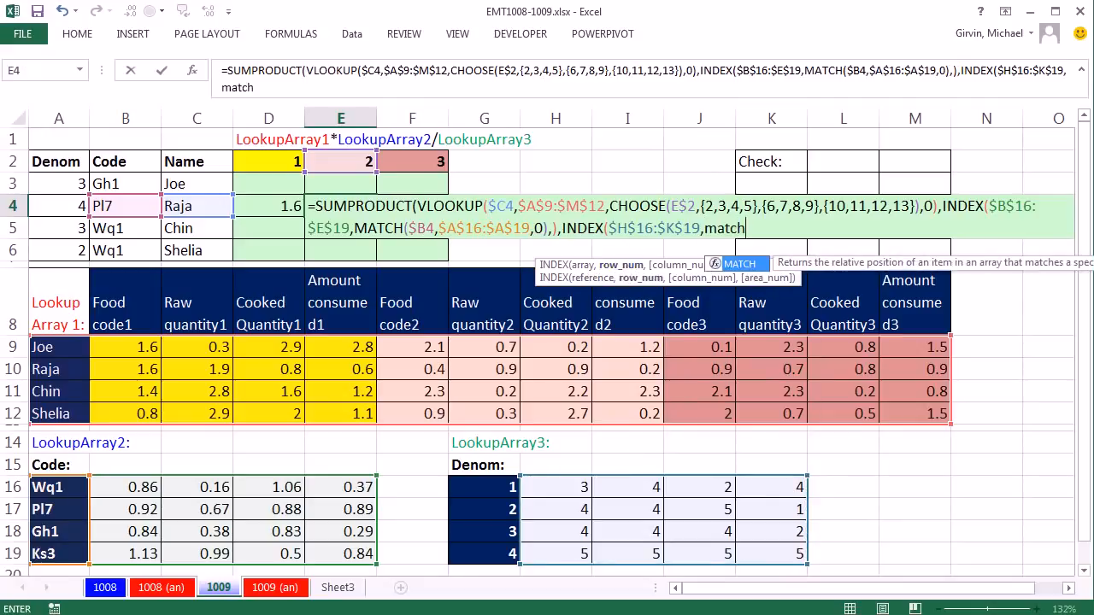
Step: Add a MATCH as the third array's row number, looking up the denominator in $A4 with only the column locked
key("Tab")
left_click(41, 207)
key("F4")
key("F4")
key("F4")
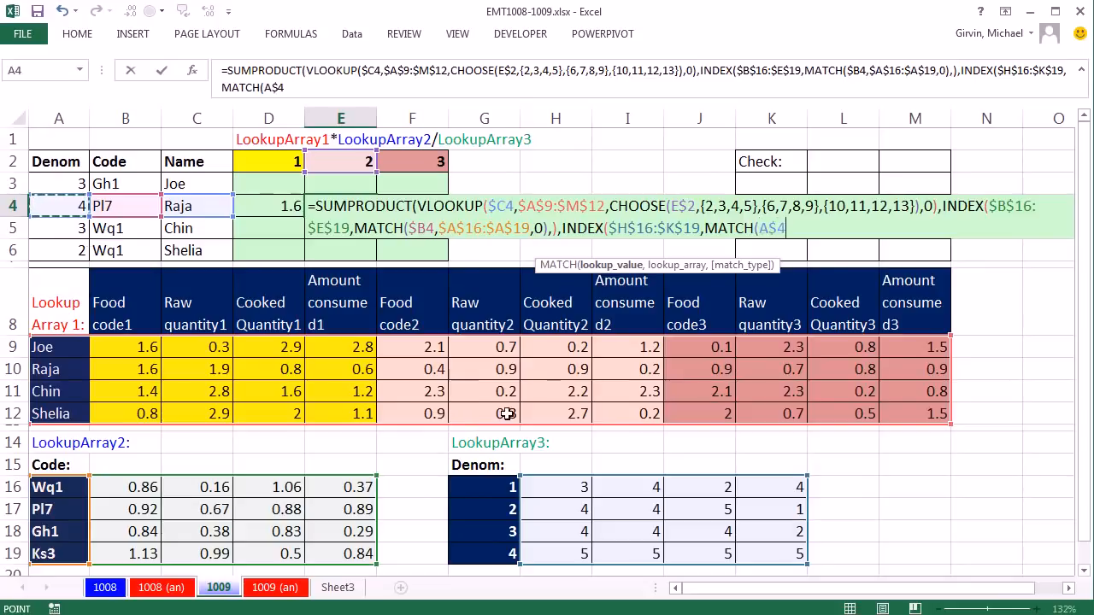
type(",")
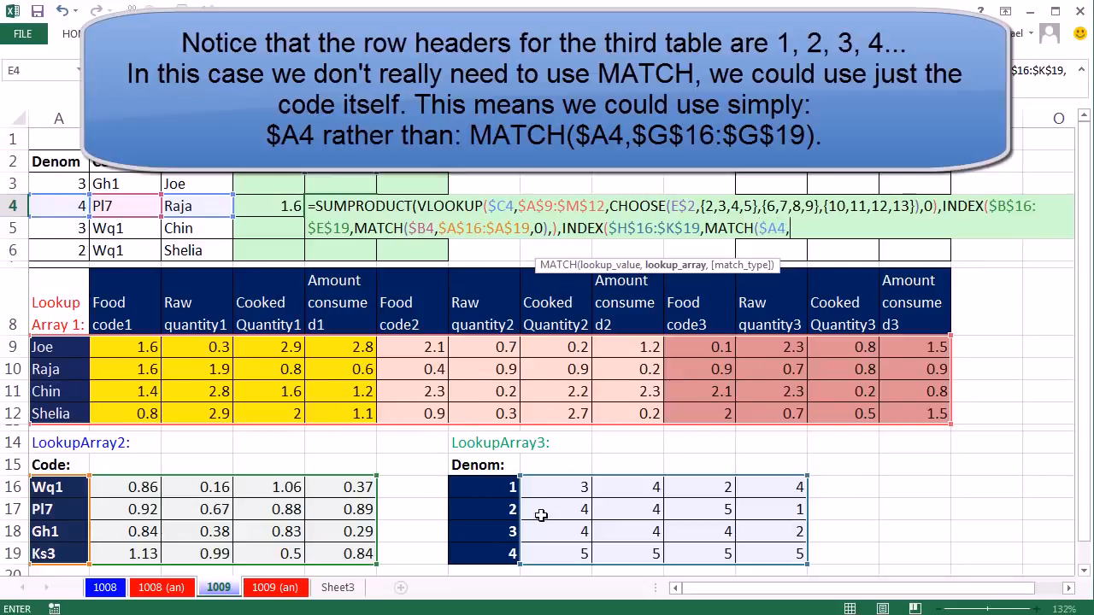
Step: Complete this MATCH with lookup array $G$16:$G$19 and no match type, and close the INDEX with an empty column number
left_click_drag(495, 487, 503, 557)
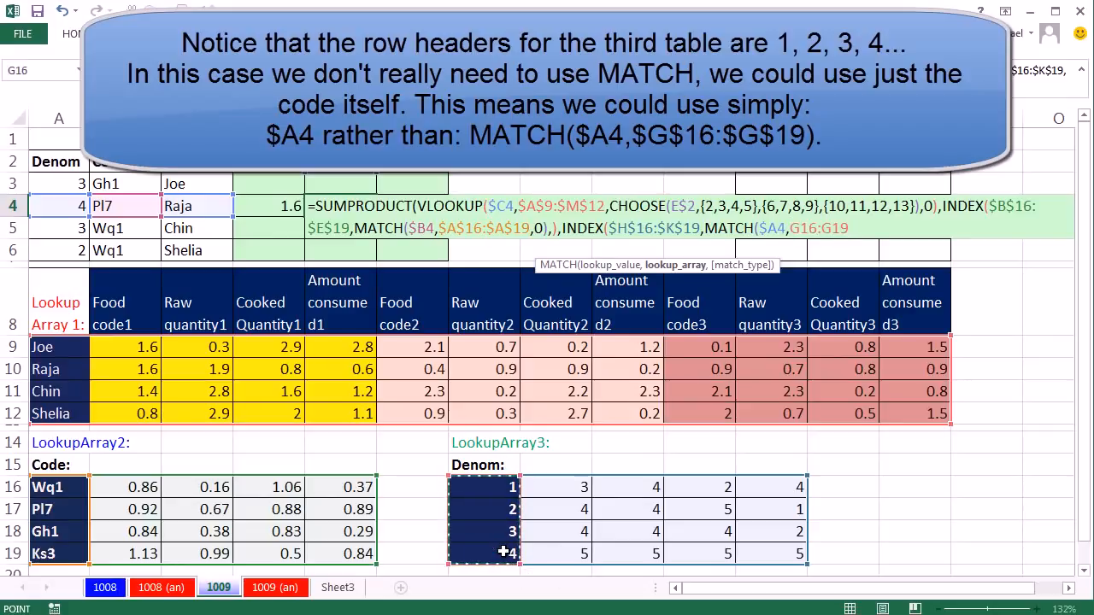
key("F4")
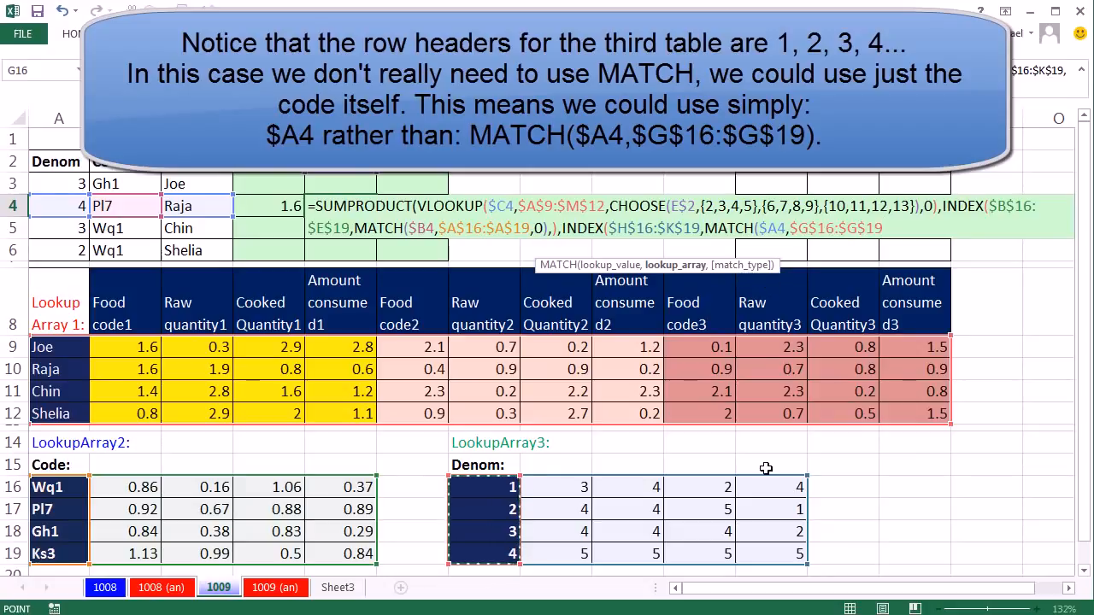
type(")")
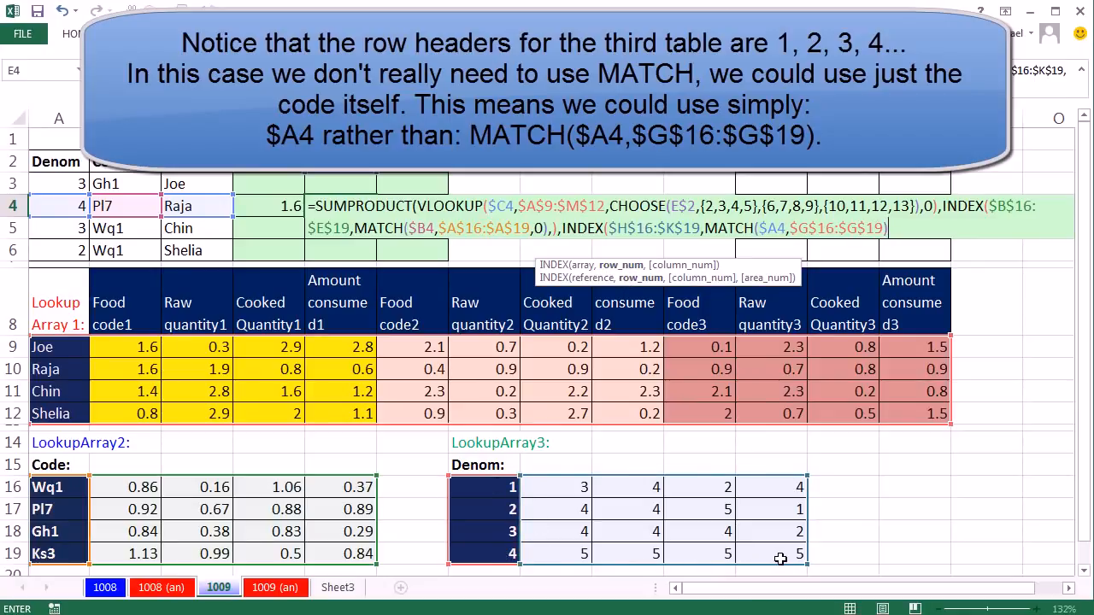
type(",")
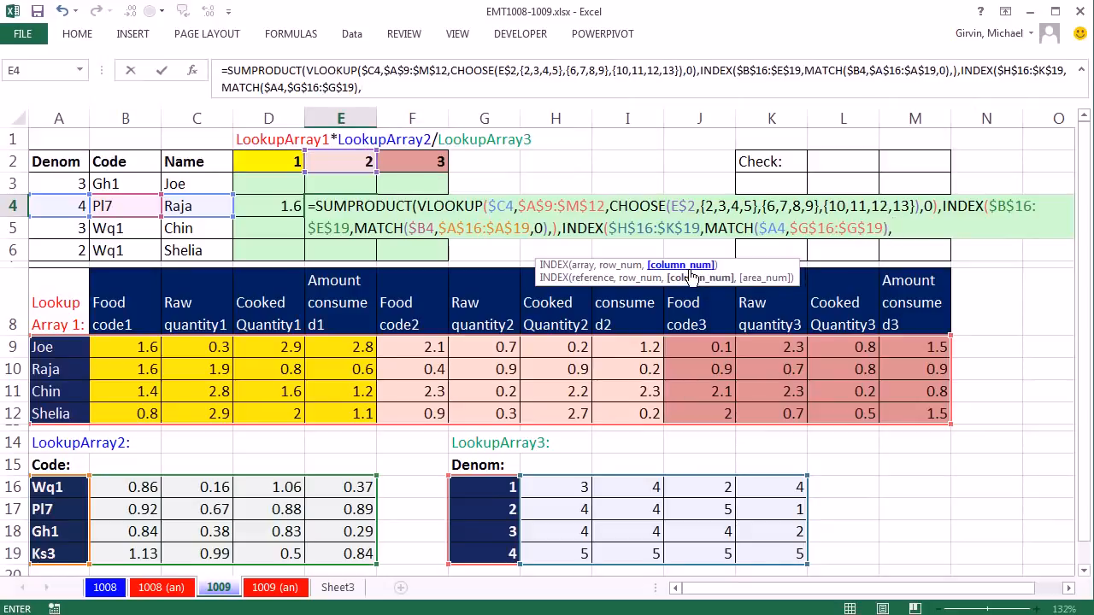
type(")")
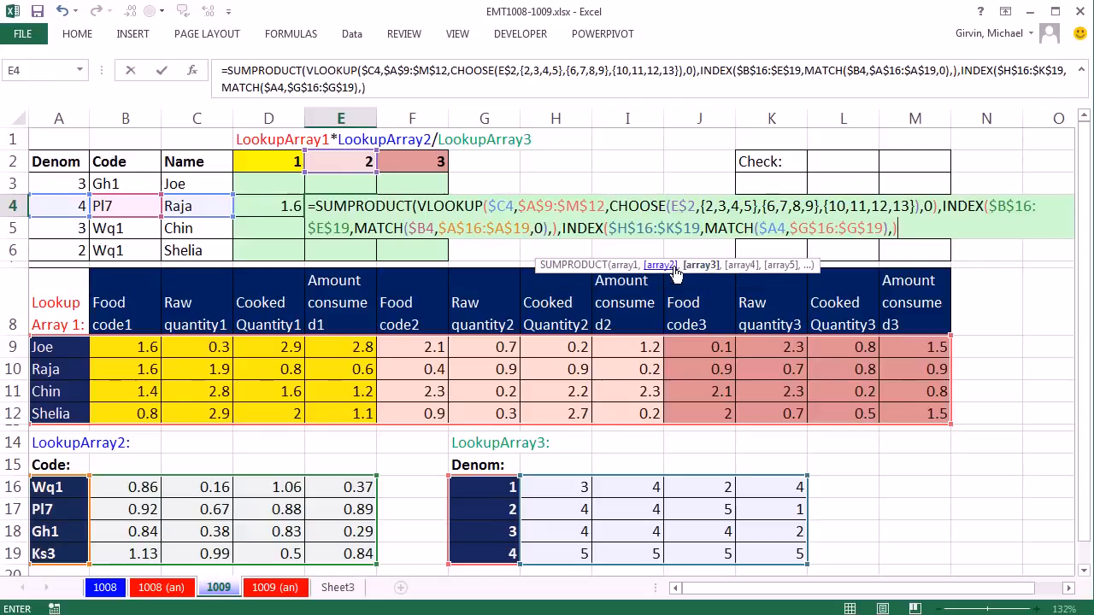
Step: Evaluate the array3 argument of the SUMPRODUCT to check the denominators, and restore the INDEX formula
left_click(700, 266)
key("F9")
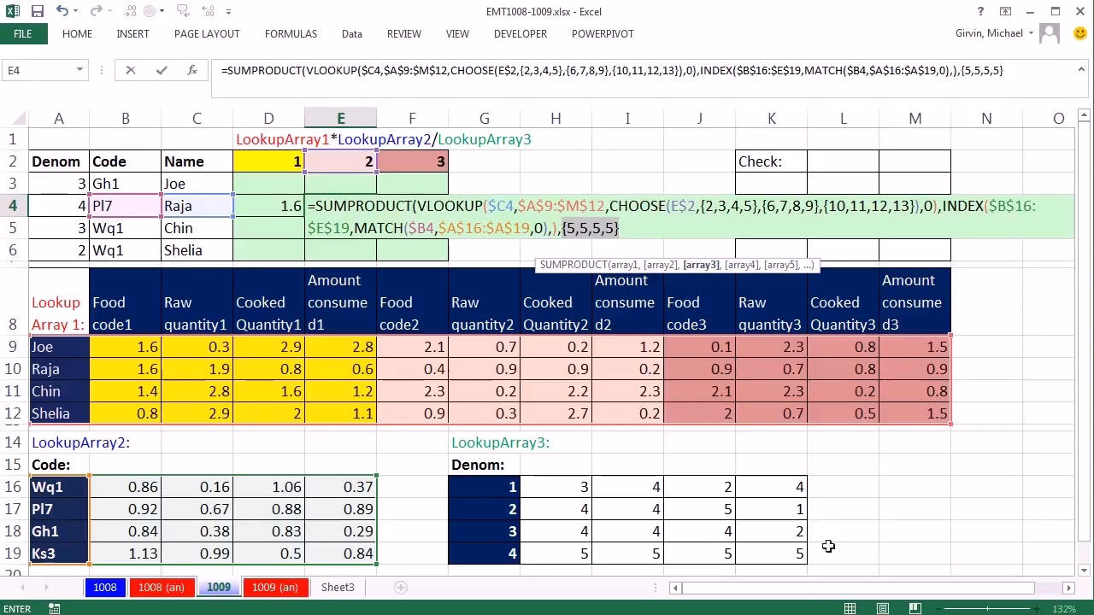
key("ctrl+z")
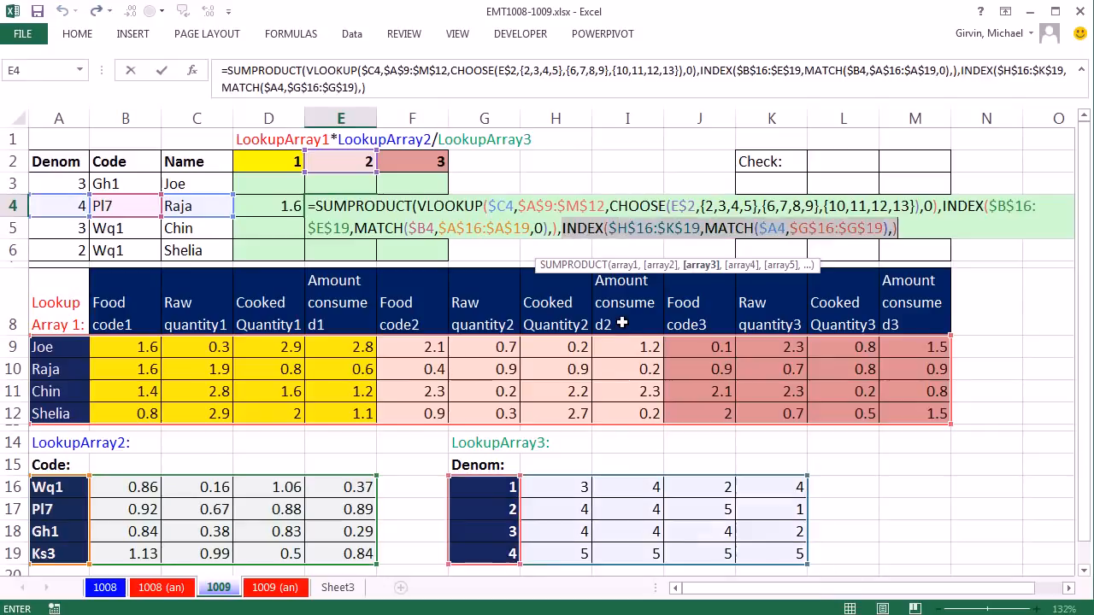
Step: Close the SUMPRODUCT and replace the comma between the two INDEX functions with a division sign
left_click(911, 228)
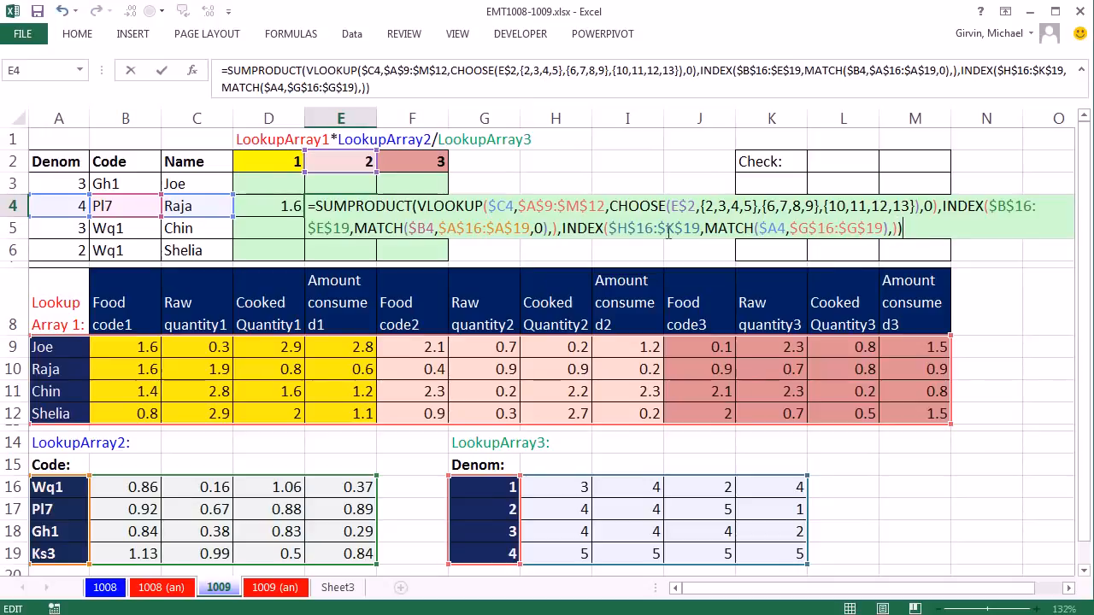
left_click(561, 231)
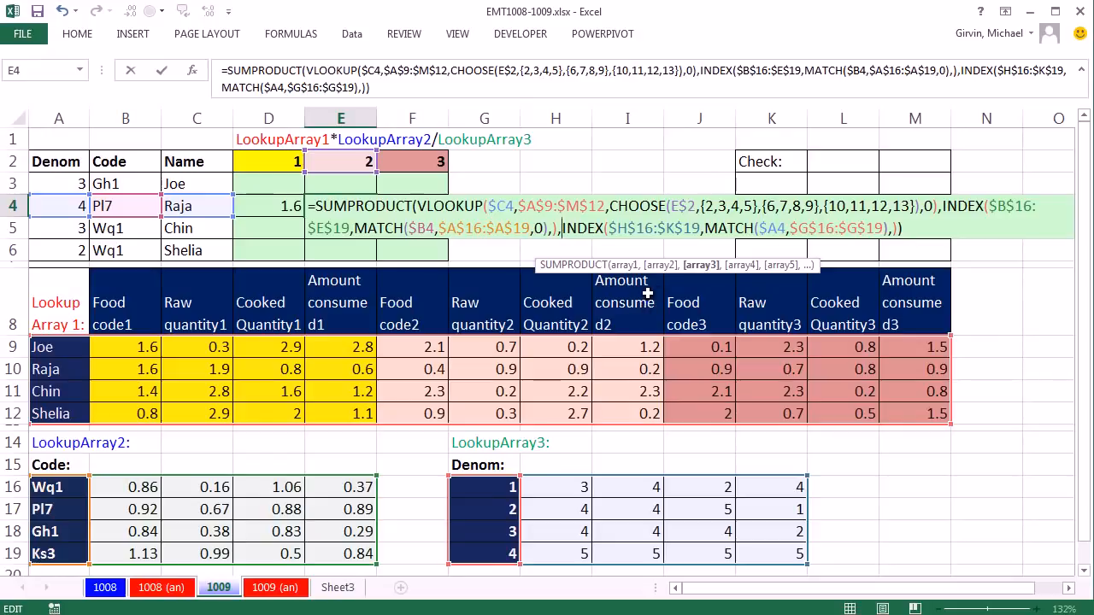
key("BackSpace")
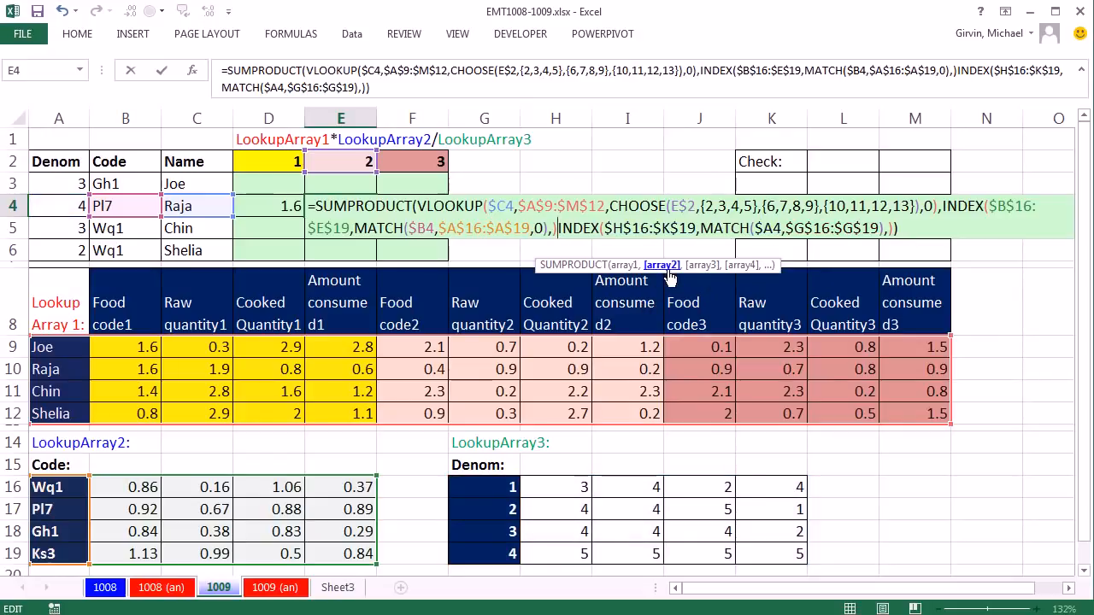
type("/")
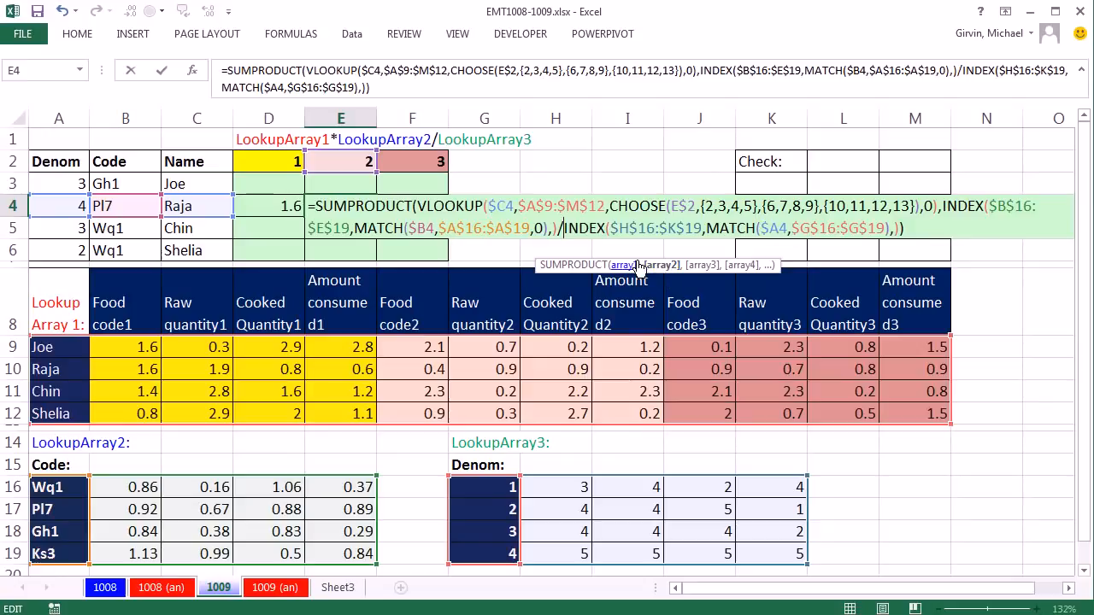
Step: Replace the division sign before the last INDEX with a comma and 1/, and enter the SUMPRODUCT formula in E4
key("BackSpace")
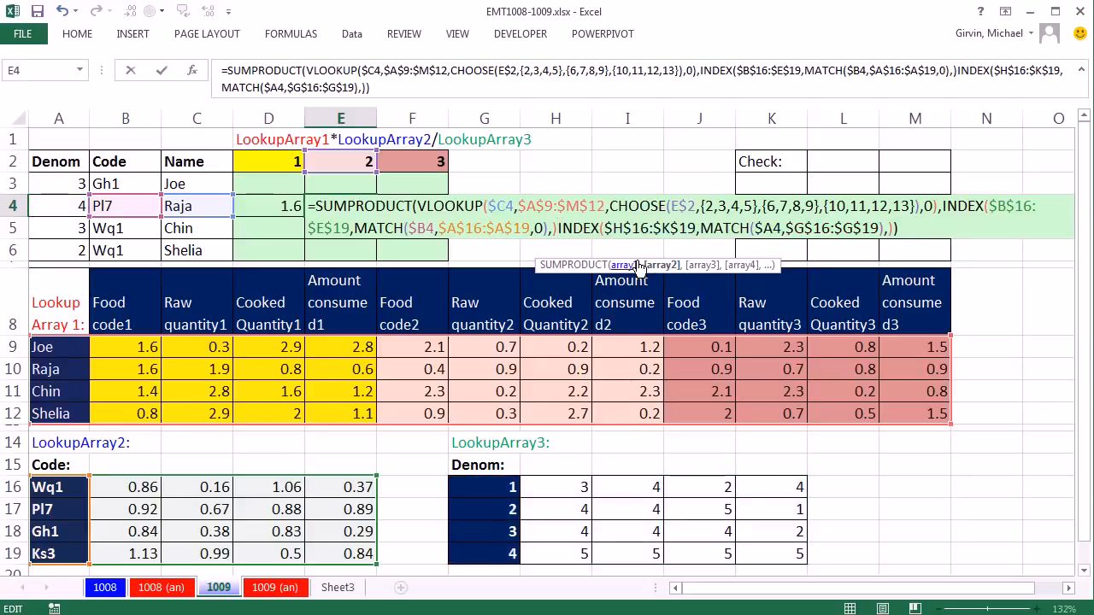
type(",")
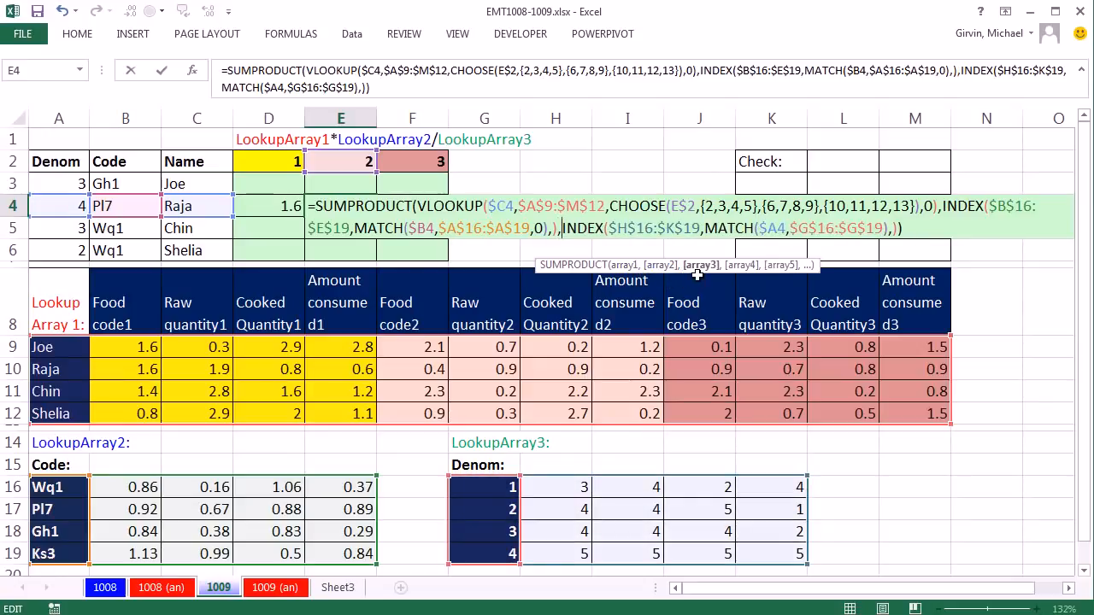
type("1/")
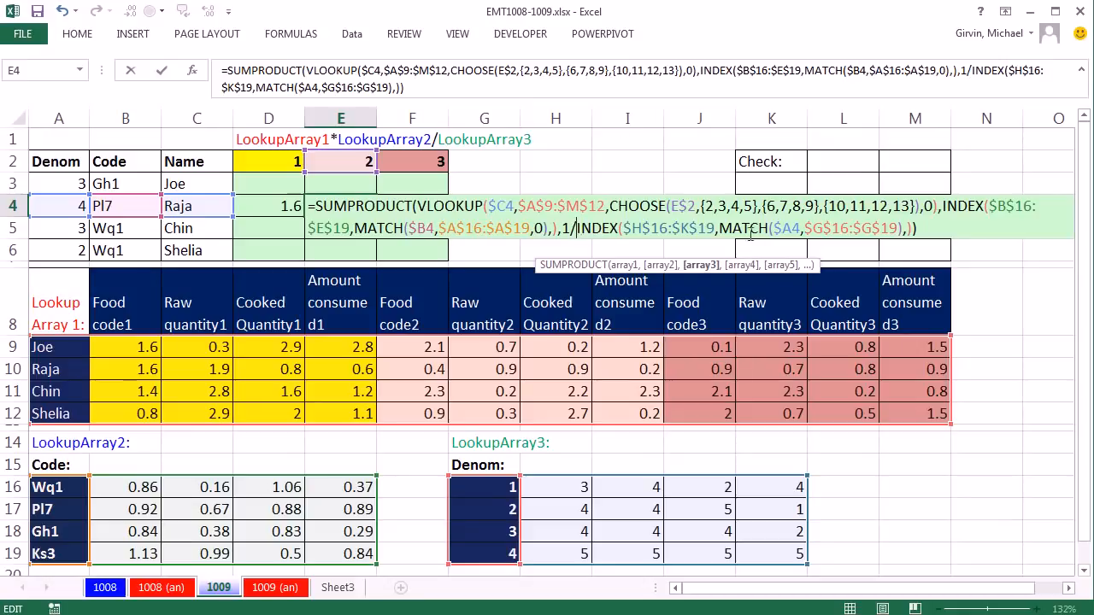
key("ctrl+Return")
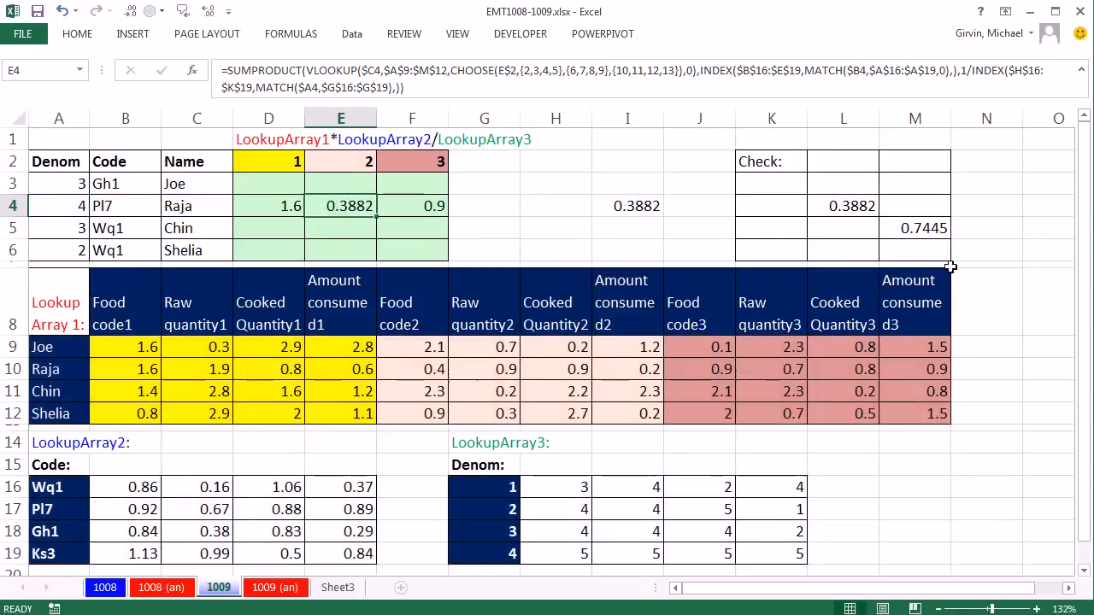
Step: Copy the E4 formula throughout D3:F6 and inspect the references of the copied formula in F6
left_click_drag(380, 219, 376, 259)
left_click_drag(378, 216, 436, 260)
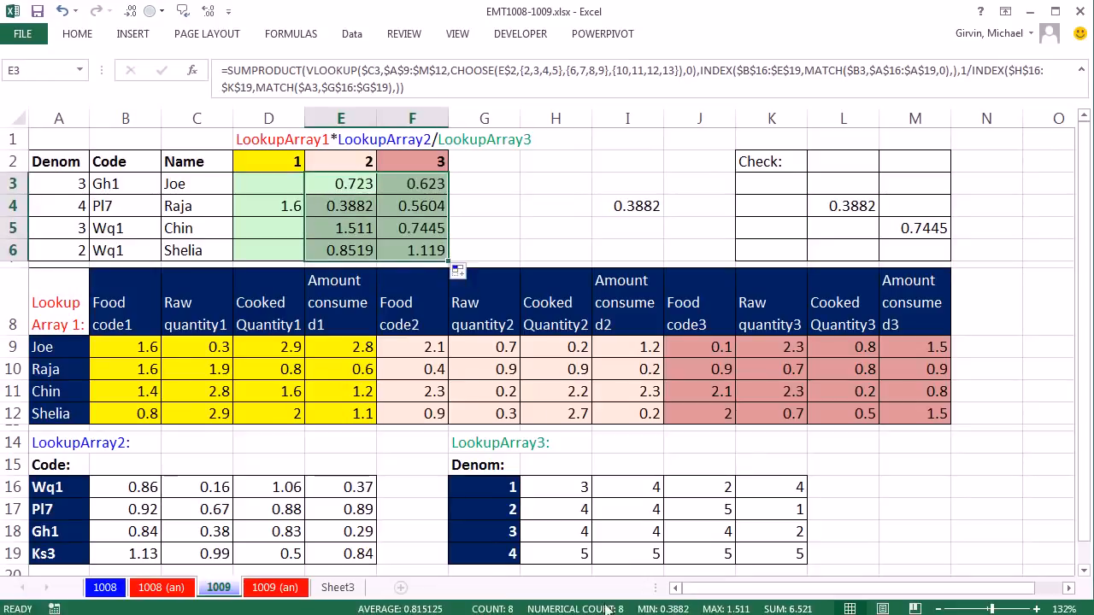
left_click_drag(353, 179, 265, 255)
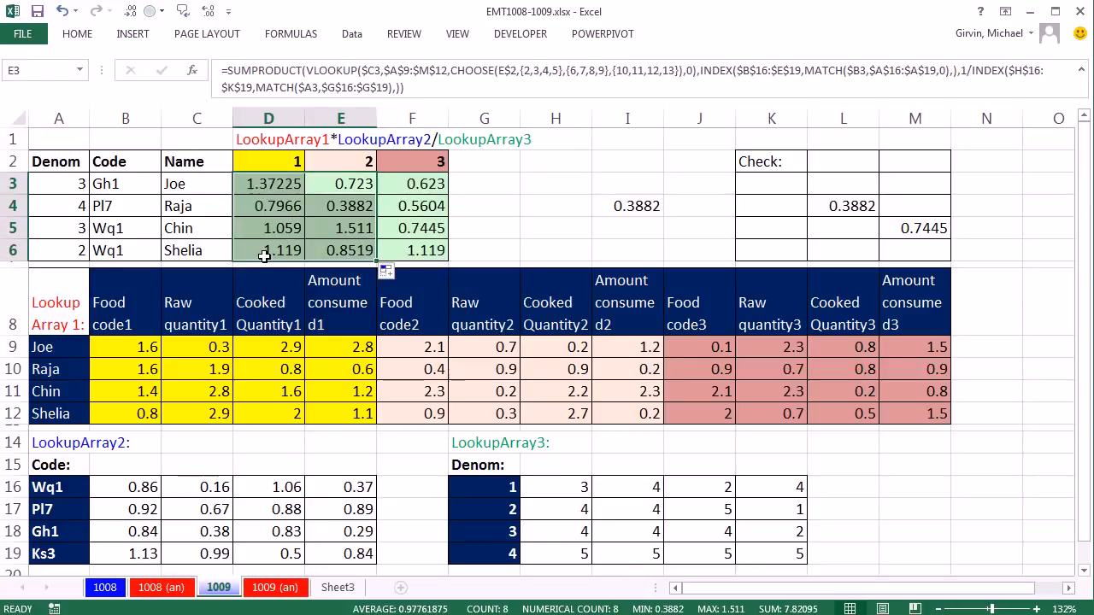
double_click(416, 246)
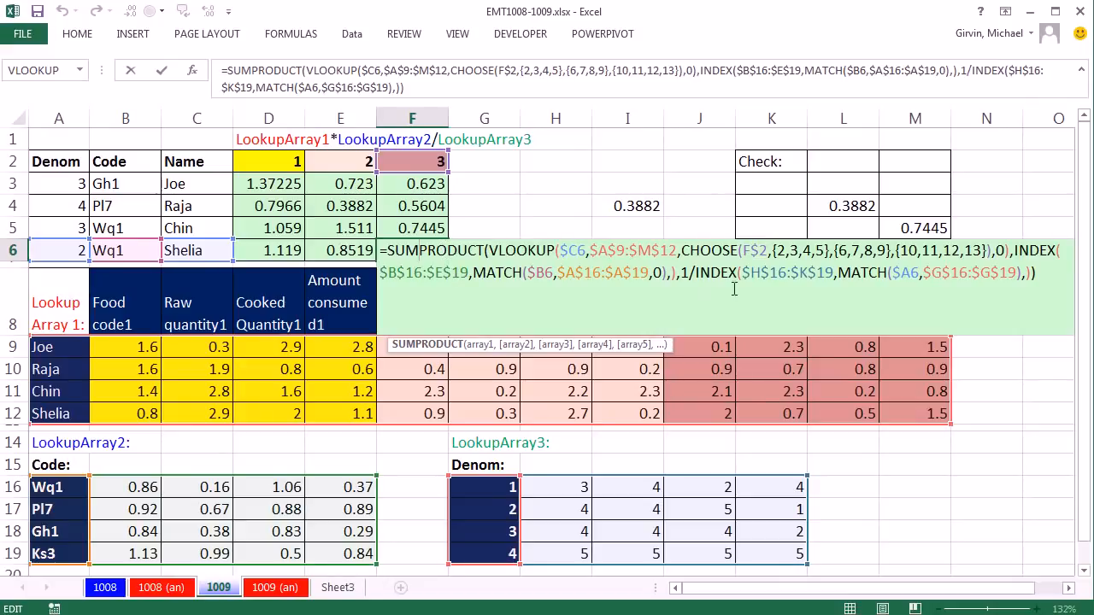
key("ctrl+Return")
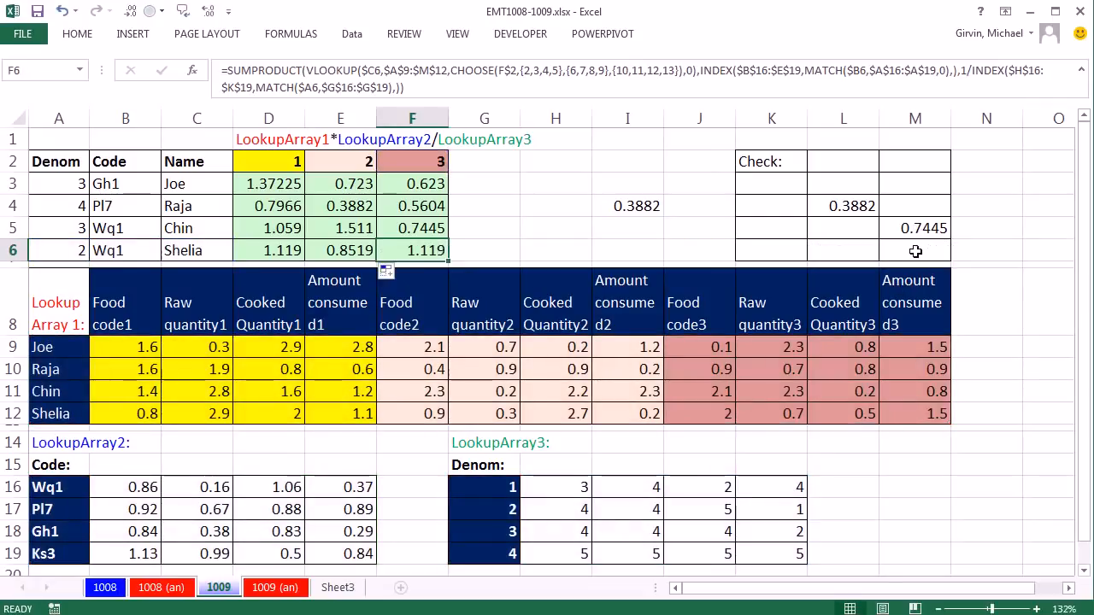
Step: Enter a check formula in M6 as a SUMPRODUCT of J12:M12, B16:E16 and 1/H17:K17
left_click(916, 251)
type("=sump")
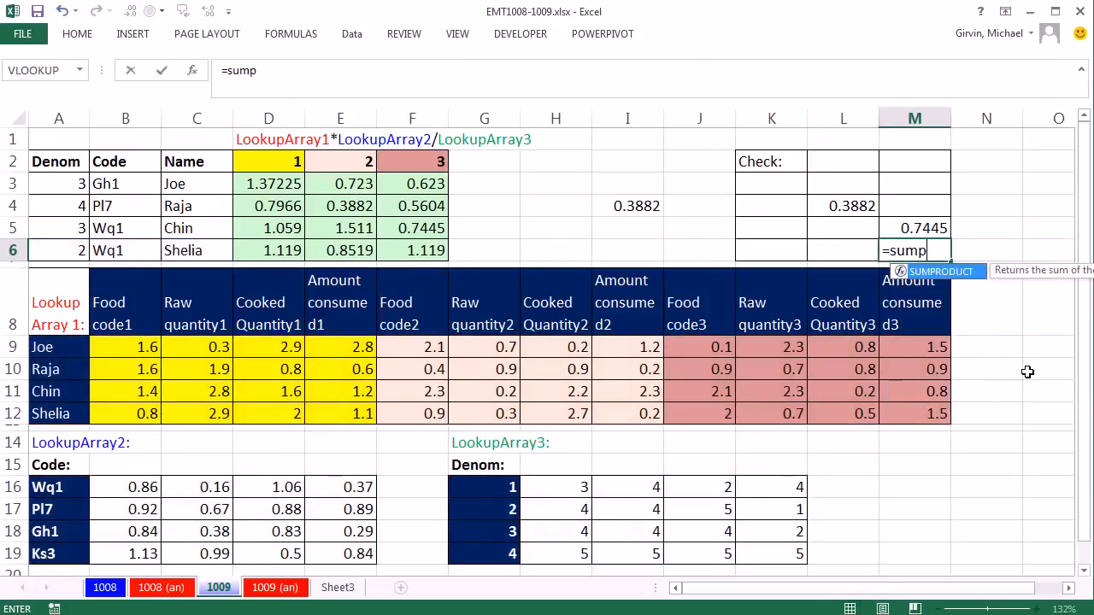
key("Tab")
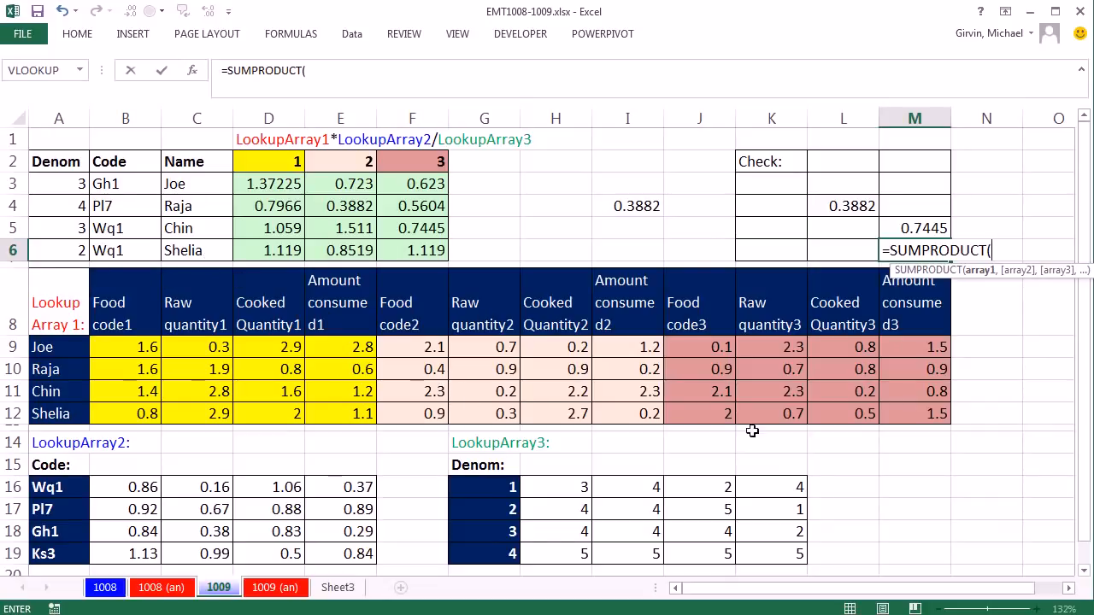
left_click_drag(701, 413, 907, 414)
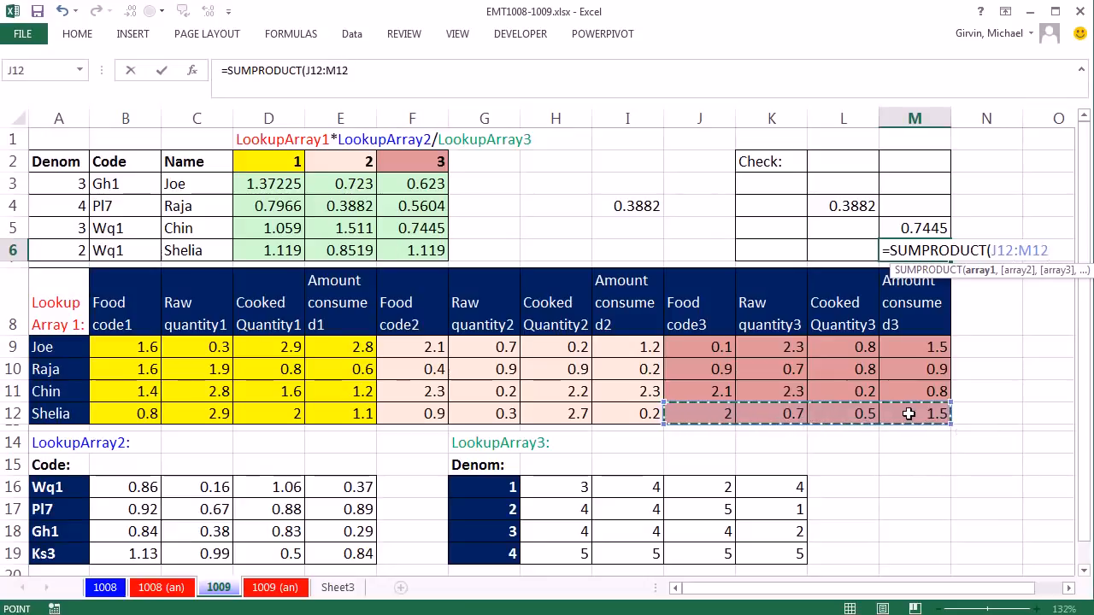
type(",")
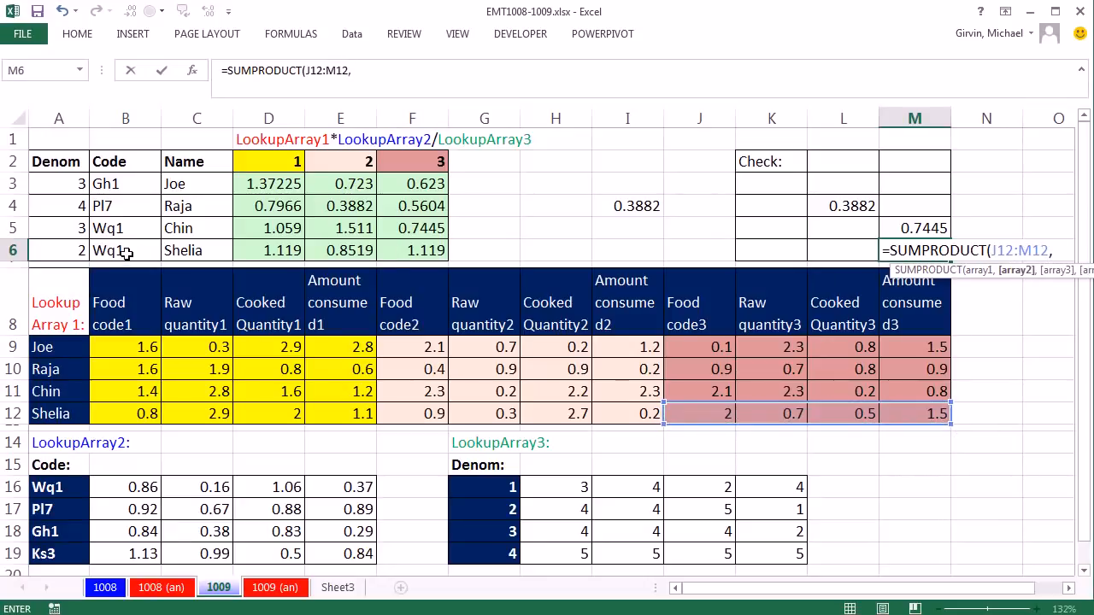
left_click_drag(144, 487, 318, 486)
type(",")
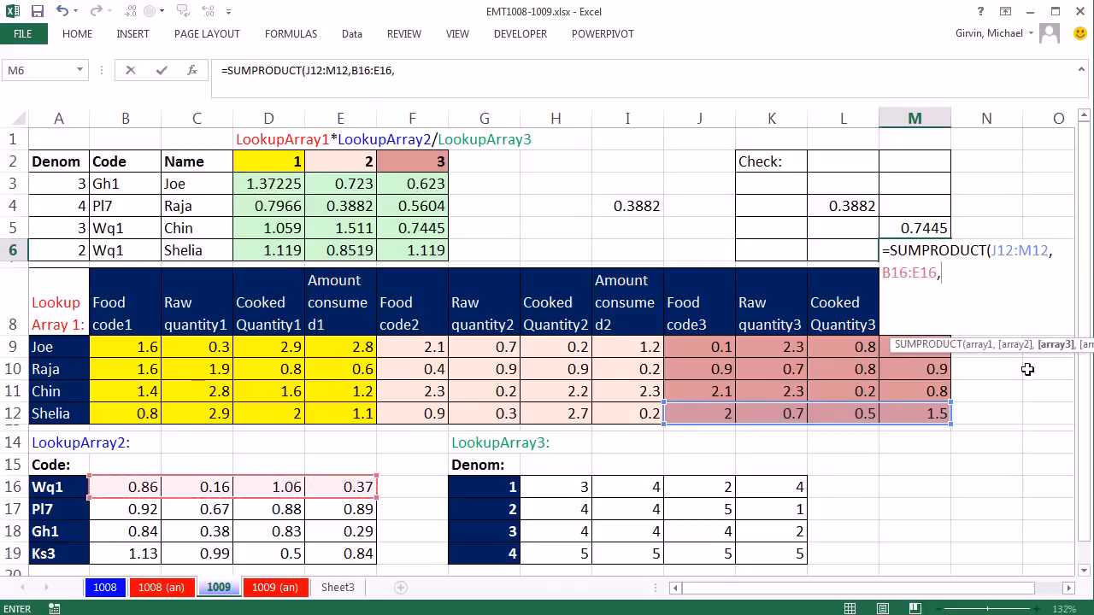
left_click_drag(1041, 350, 932, 321)
type("1/")
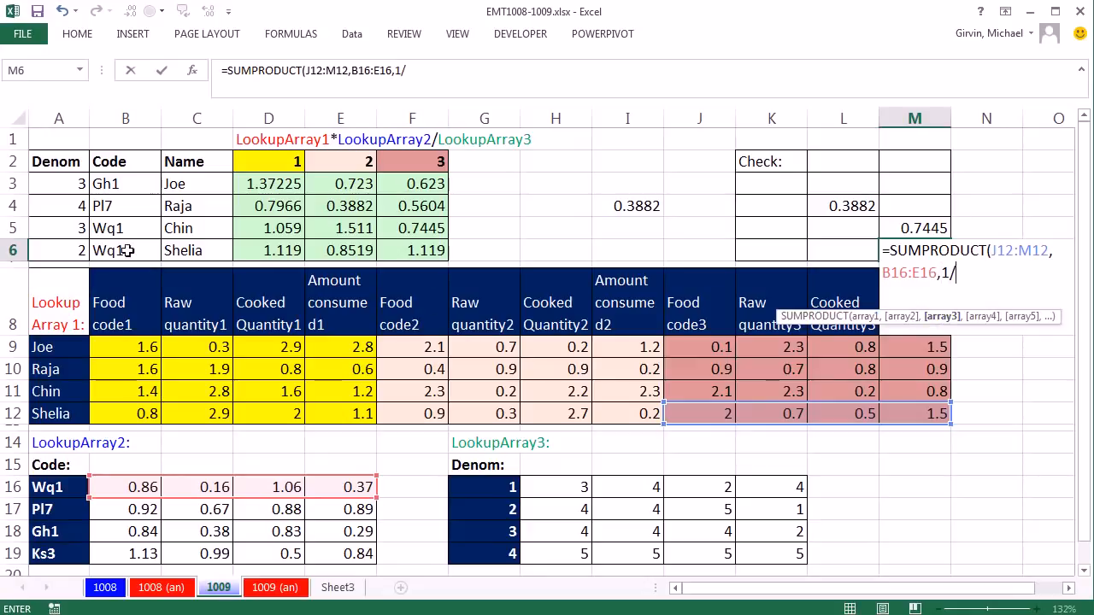
left_click_drag(573, 509, 771, 510)
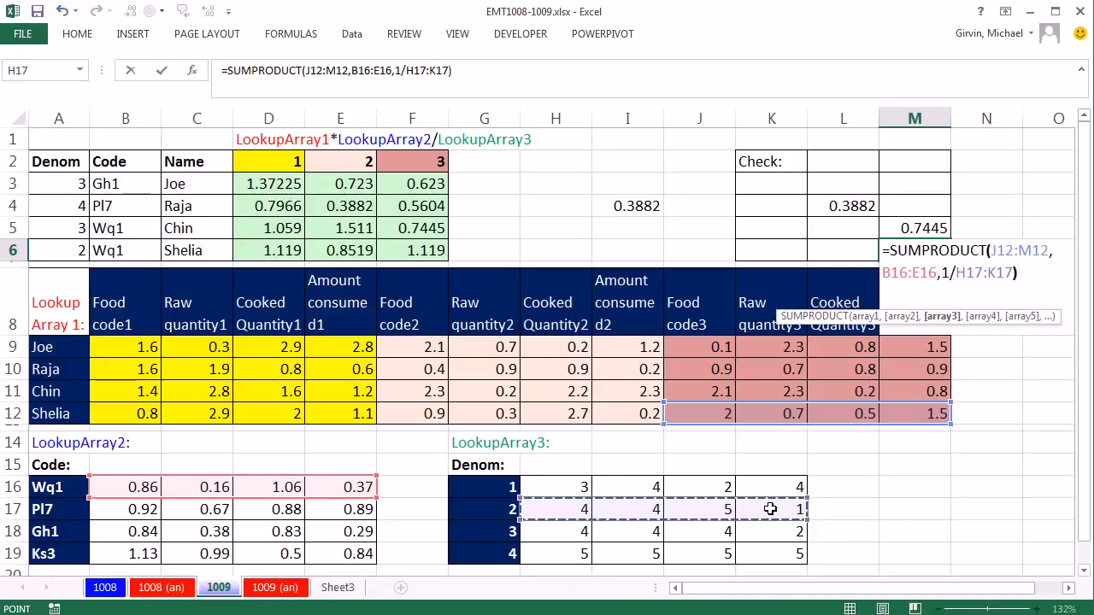
key("ctrl+Return")
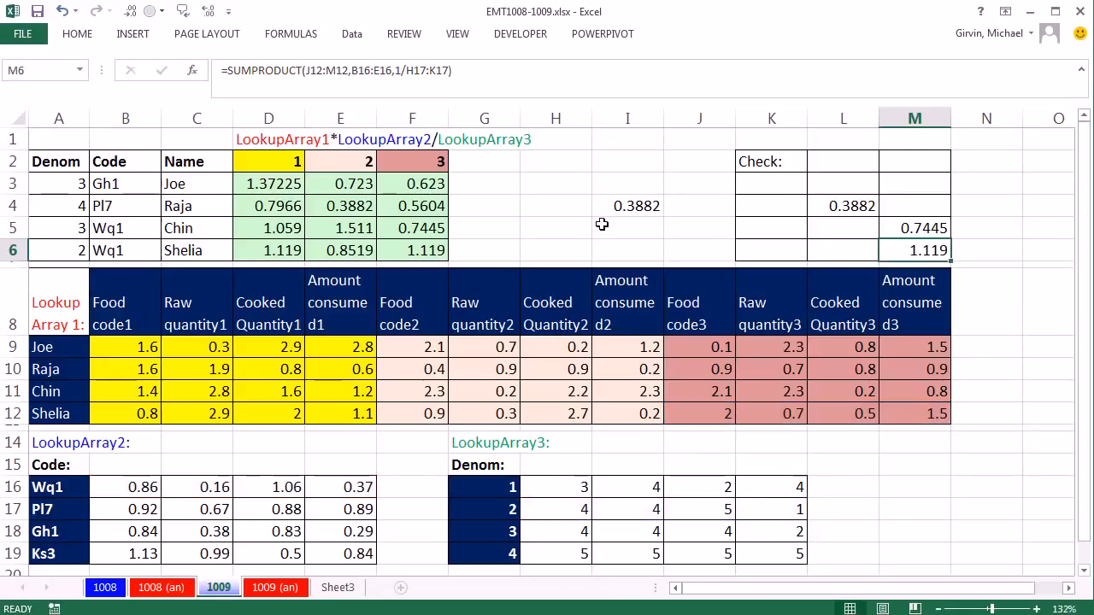
Step: Clear cell I4 and highlight the VLOOKUP's col_index_num argument in the E4 formula
left_click(636, 202)
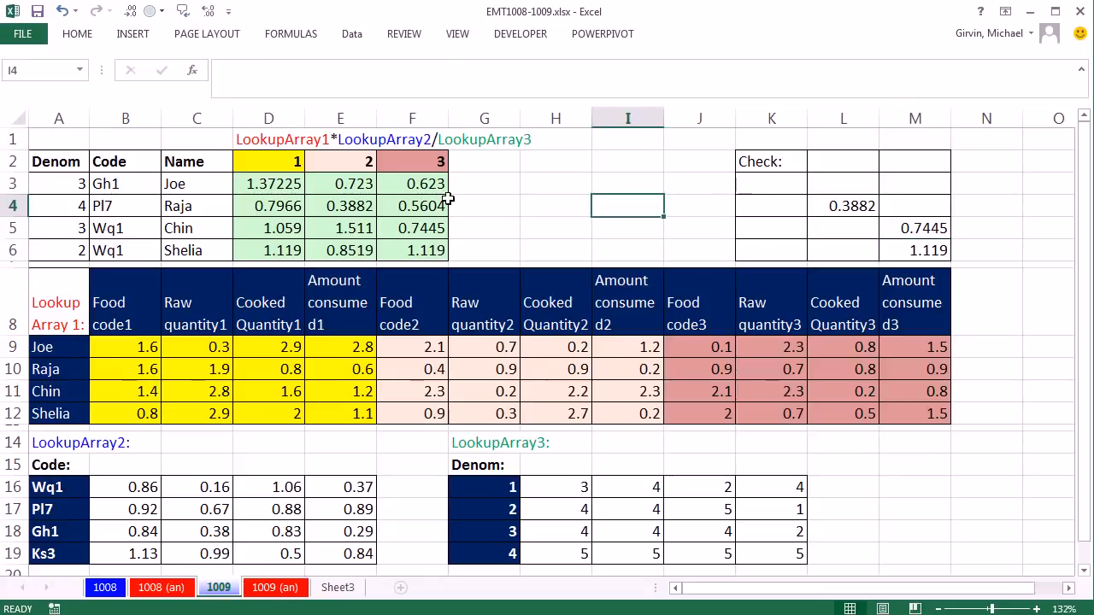
double_click(355, 208)
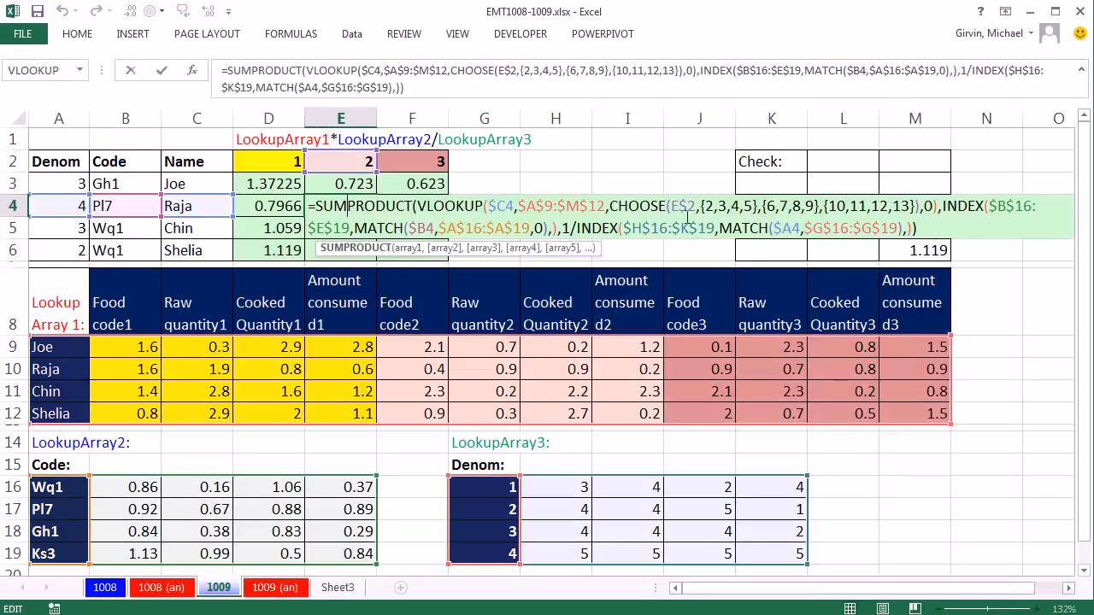
left_click(609, 206)
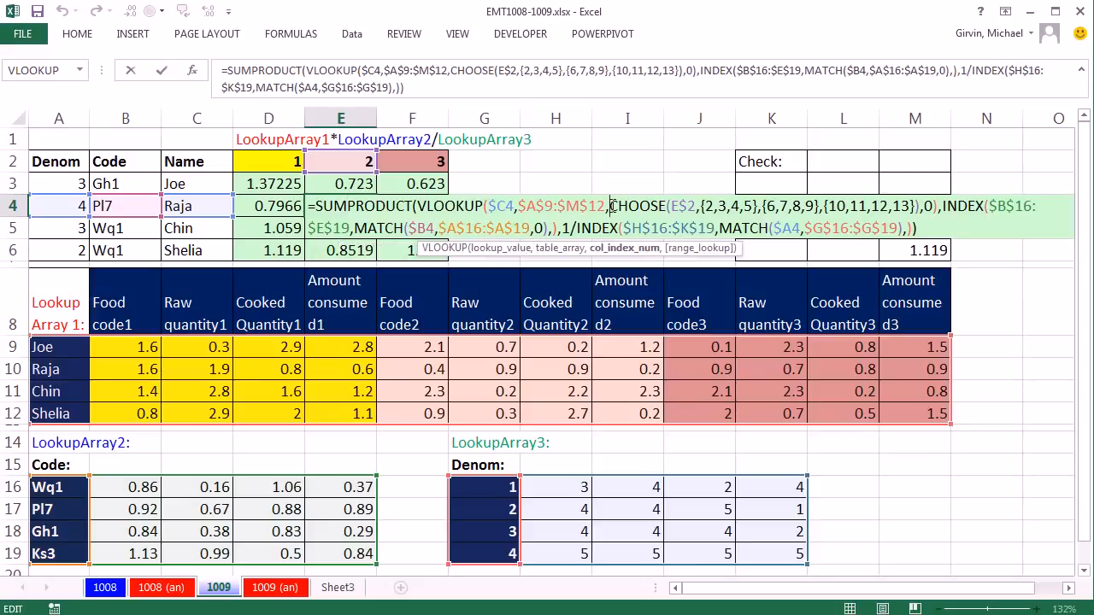
left_click(616, 249)
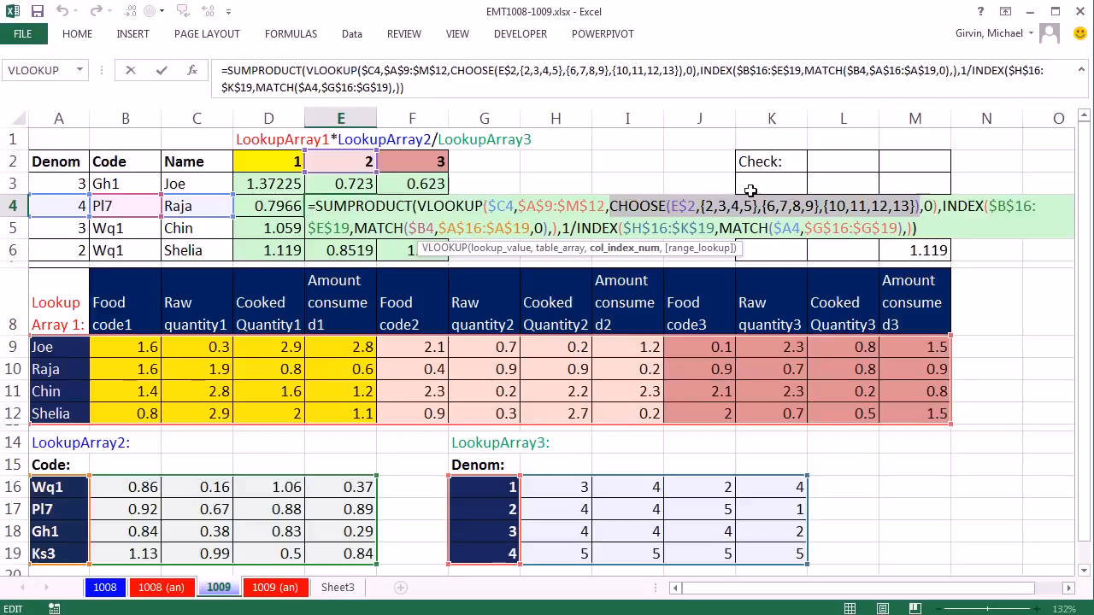
Step: Copy the whole formula text from E4 into I4 so its cell references stay the same
left_click_drag(932, 237, 242, 188)
key("ctrl+c")
key("Escape")
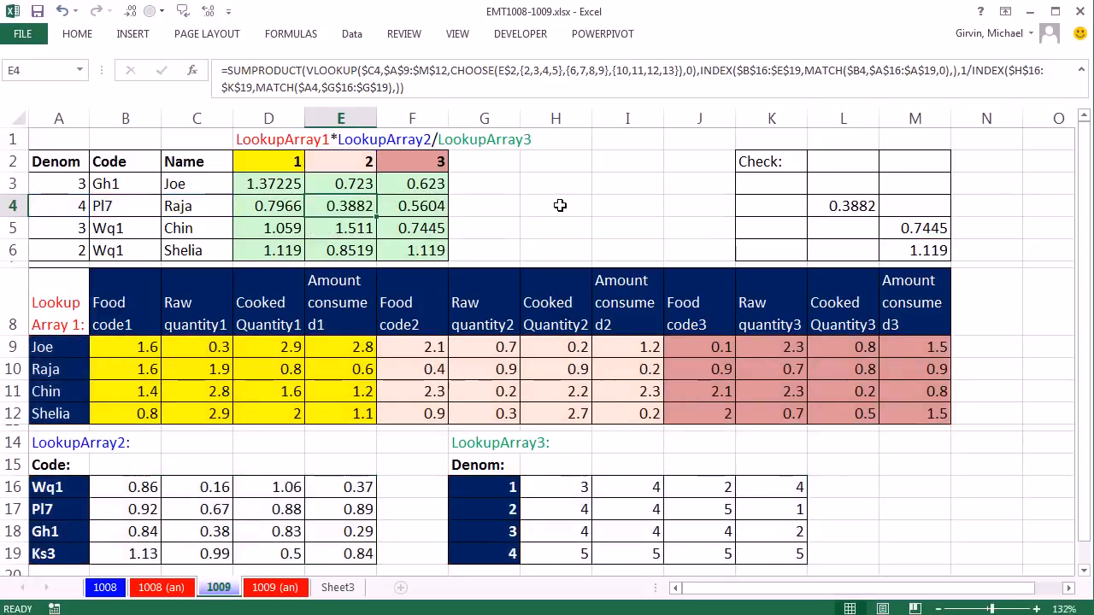
left_click(560, 205)
double_click(628, 201)
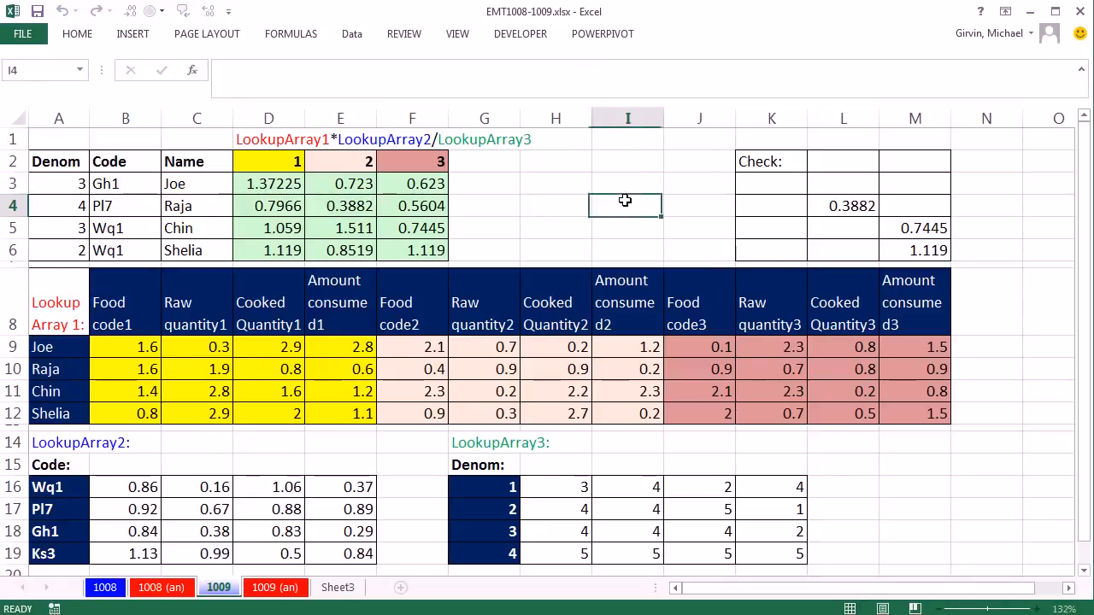
key("ctrl+v")
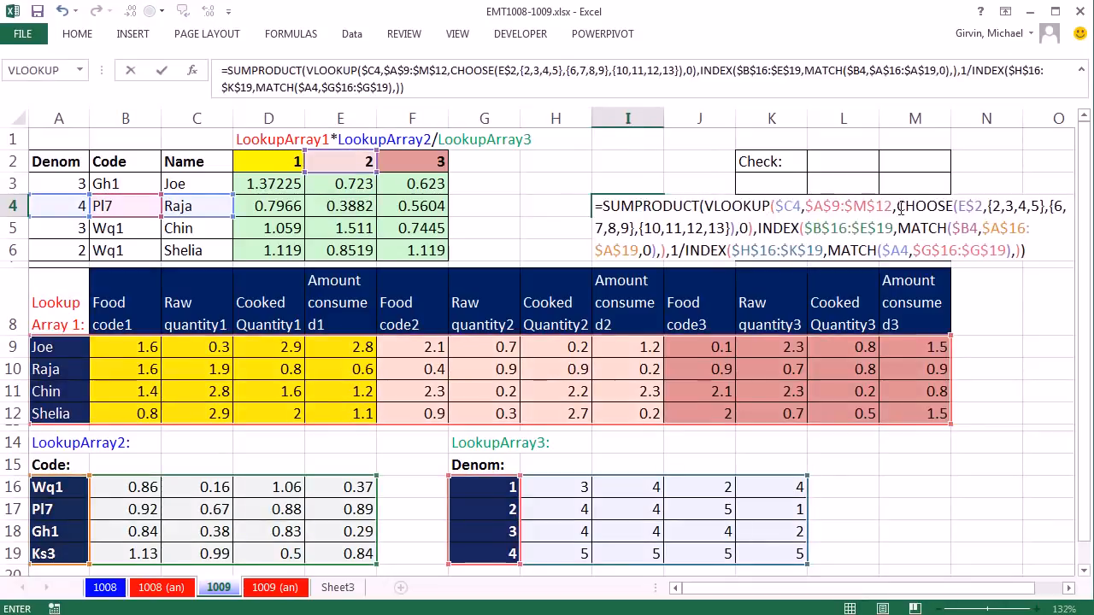
Step: Replace the CHOOSE function in I4's VLOOKUP column index with the array constant {2,3,4,5}
left_click(900, 208)
left_click(903, 271)
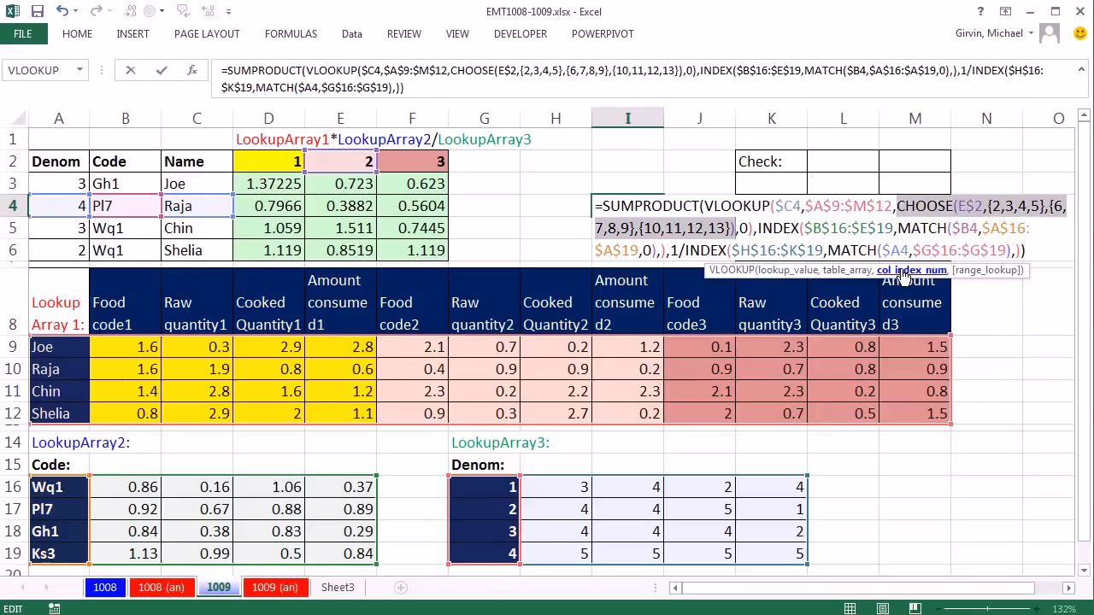
key("Delete")
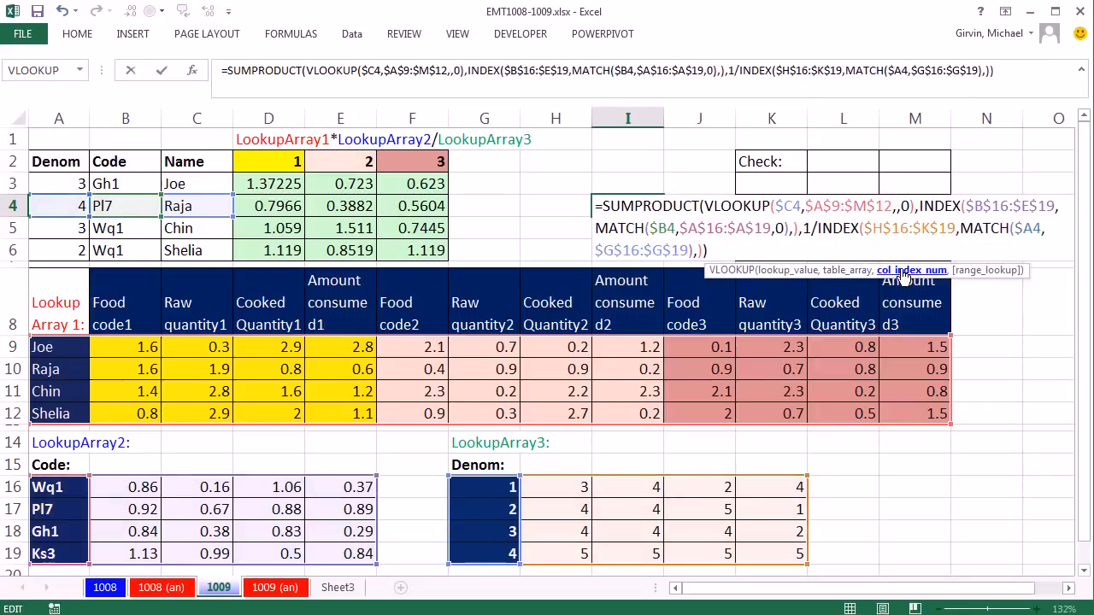
type("{")
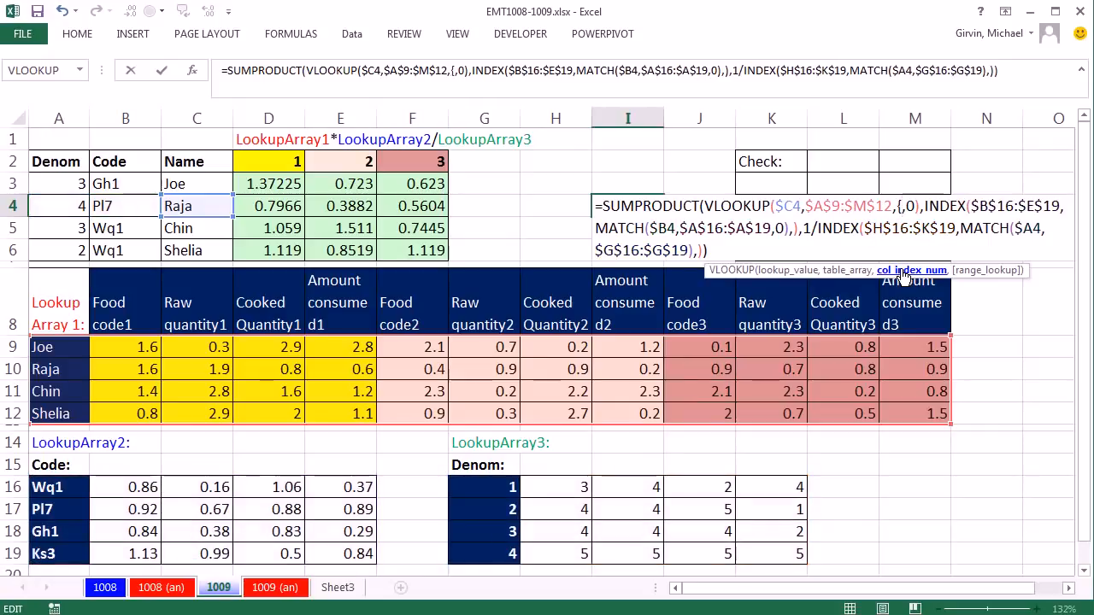
type("2,3,4,5}")
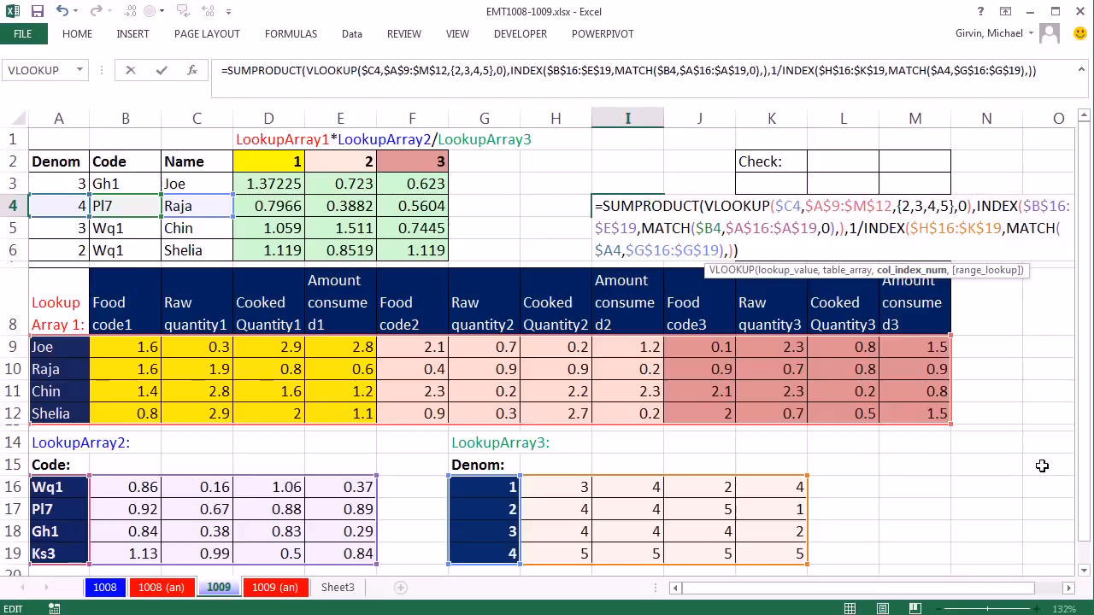
Step: Extend the column index in I4 with +(E$2-1)*4, locking only the row of the E2 reference
type("+")
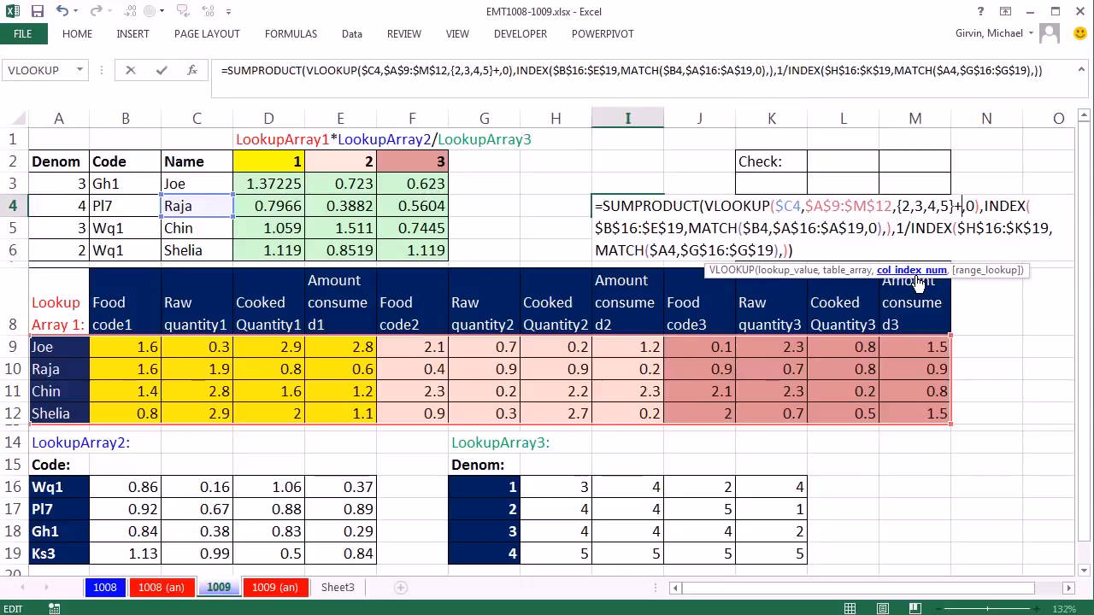
type("(")
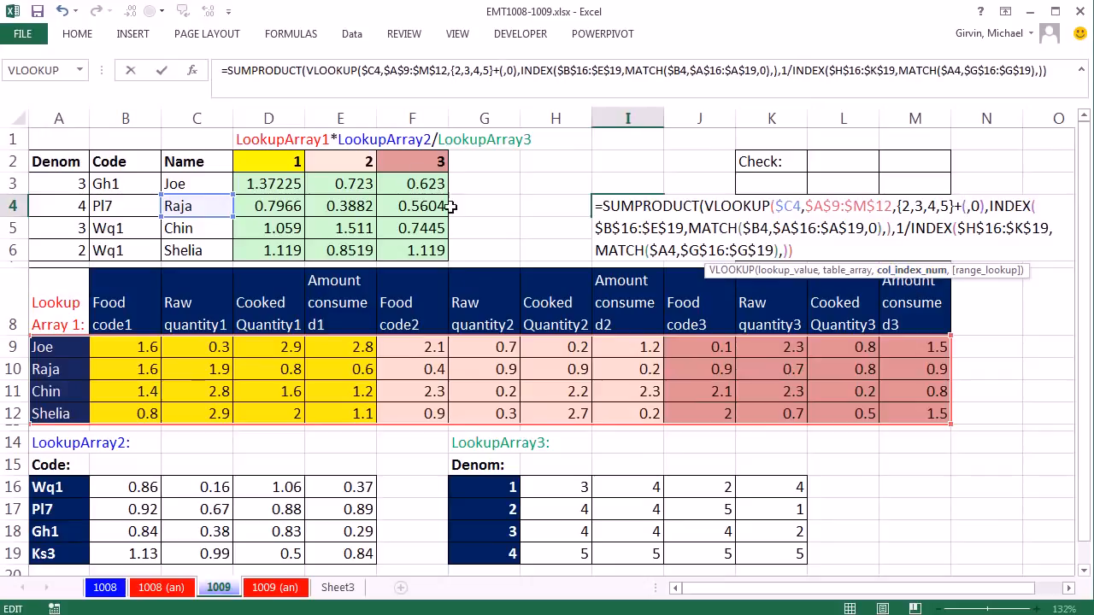
left_click(342, 162)
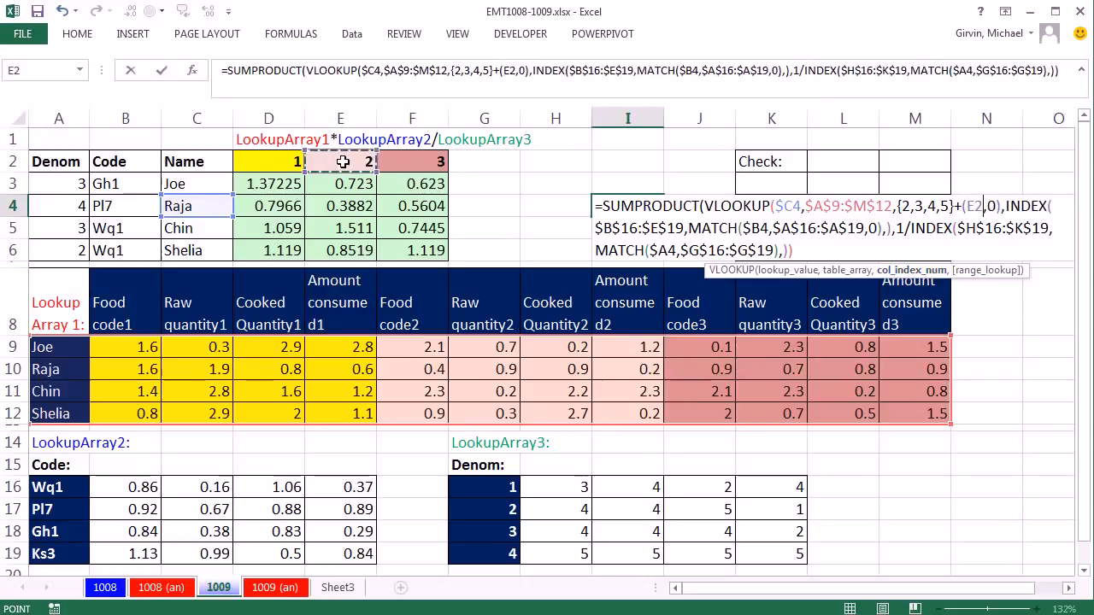
key("F4")
key("F4")
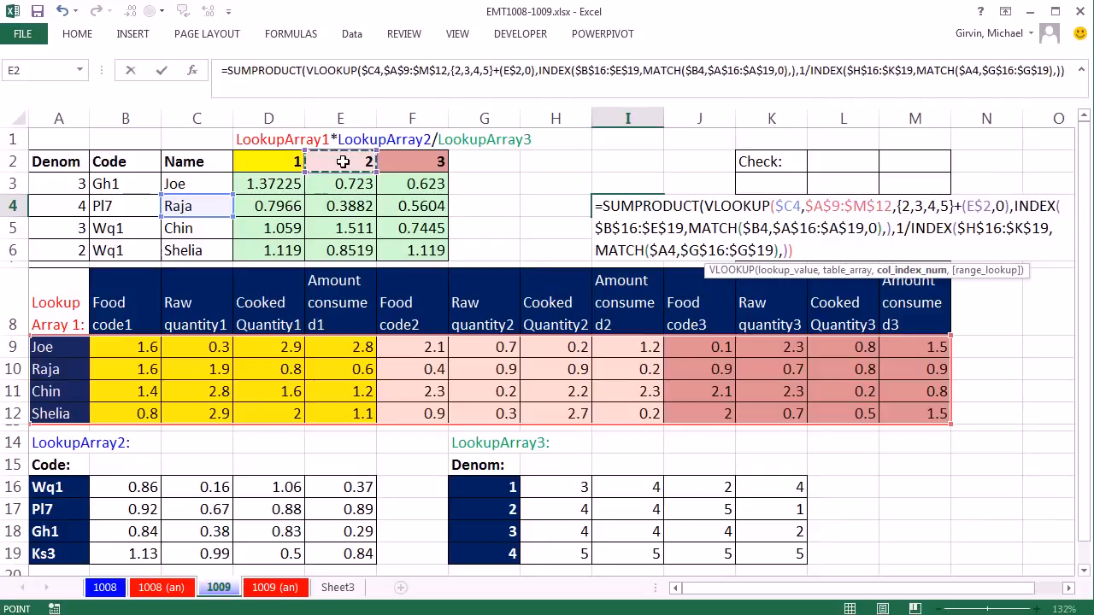
type("-")
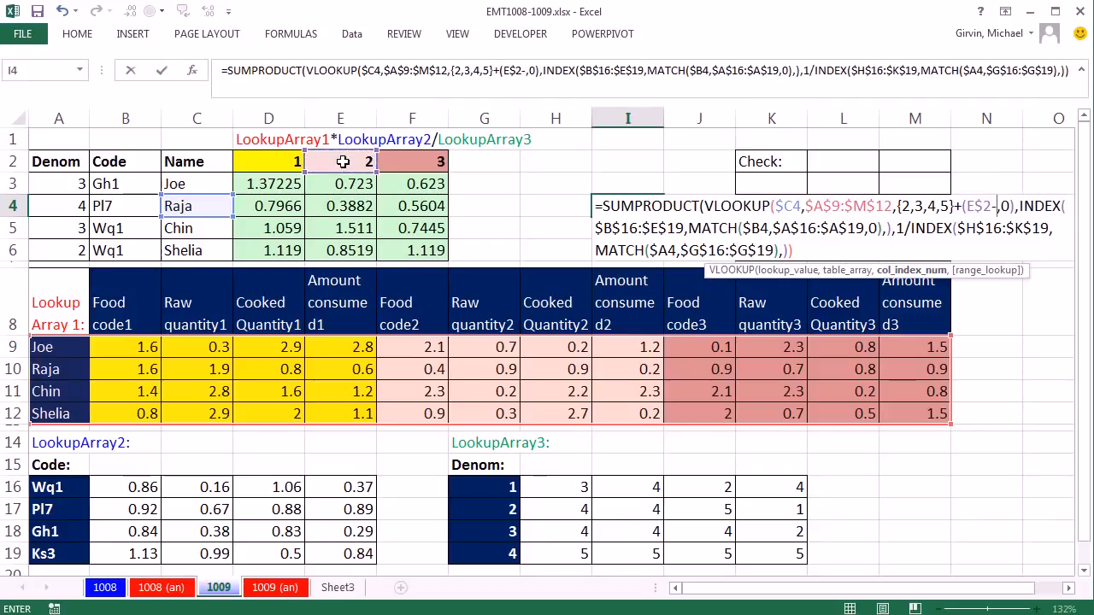
type("1")
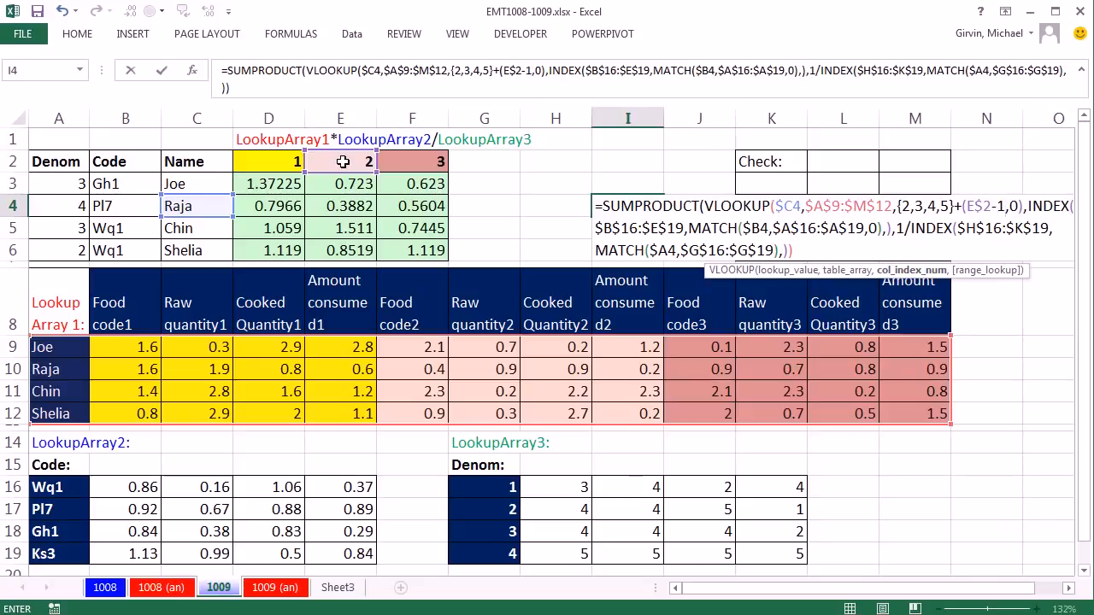
type(")")
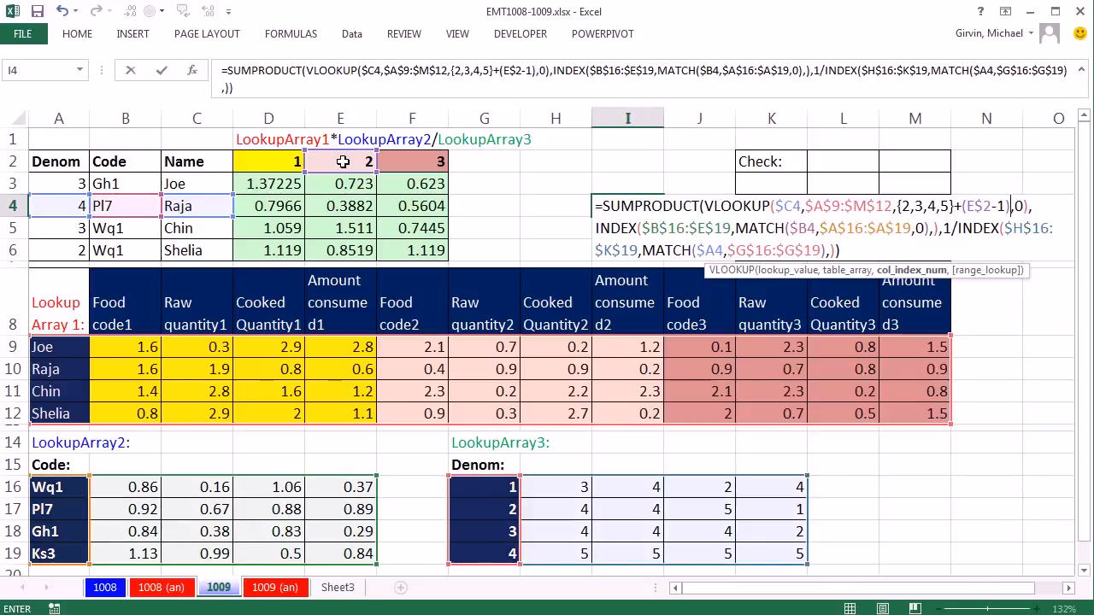
type("*4")
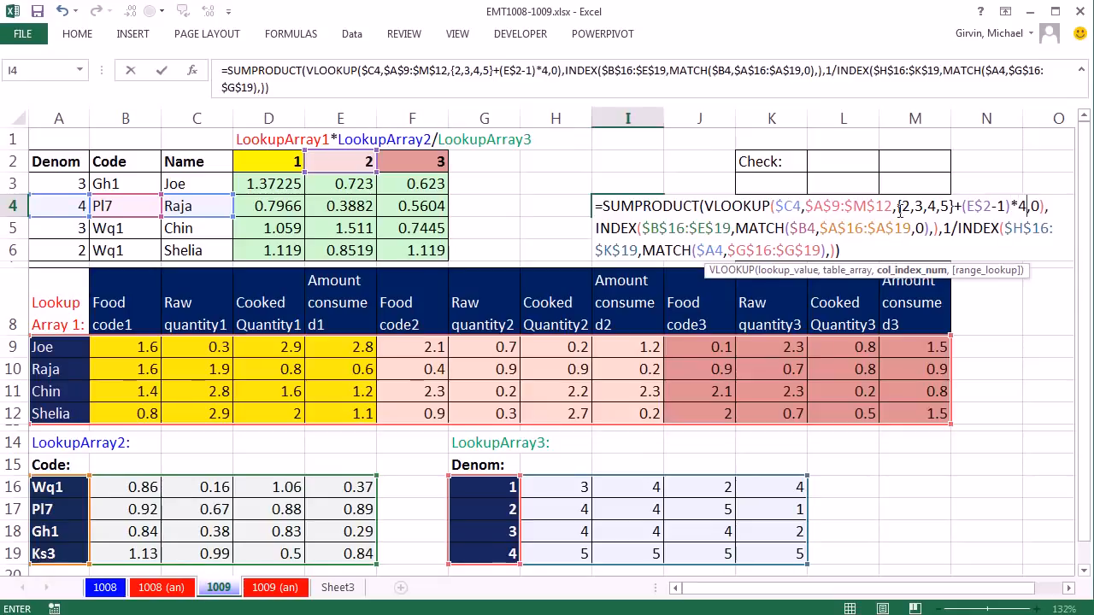
Step: Enter the formula in I4, evaluate its VLOOKUP column index argument in place, and restore the original expression
key("ctrl+Return")
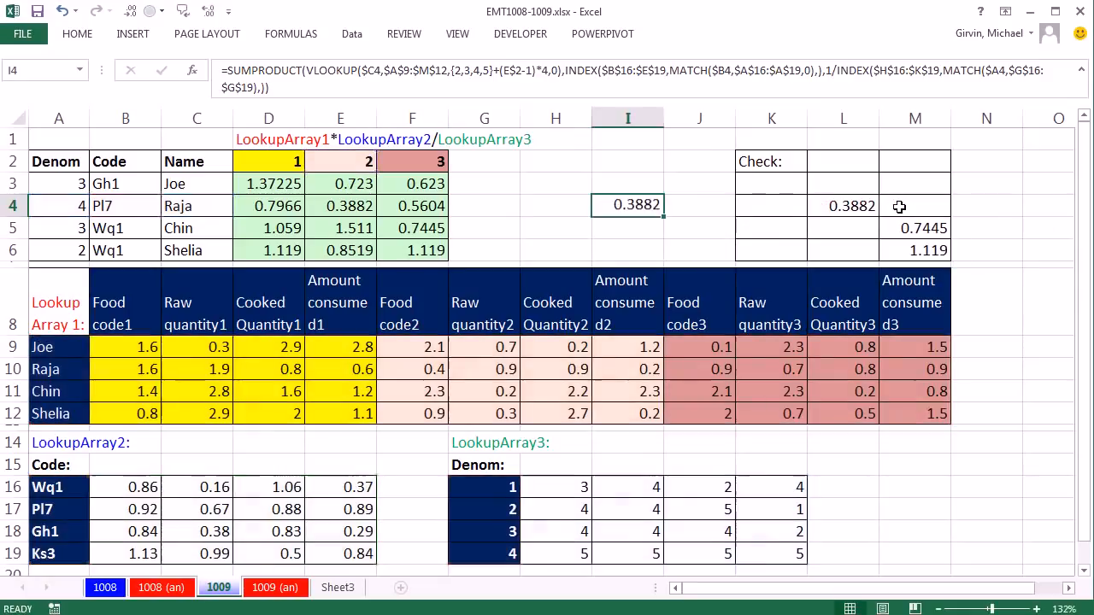
double_click(634, 205)
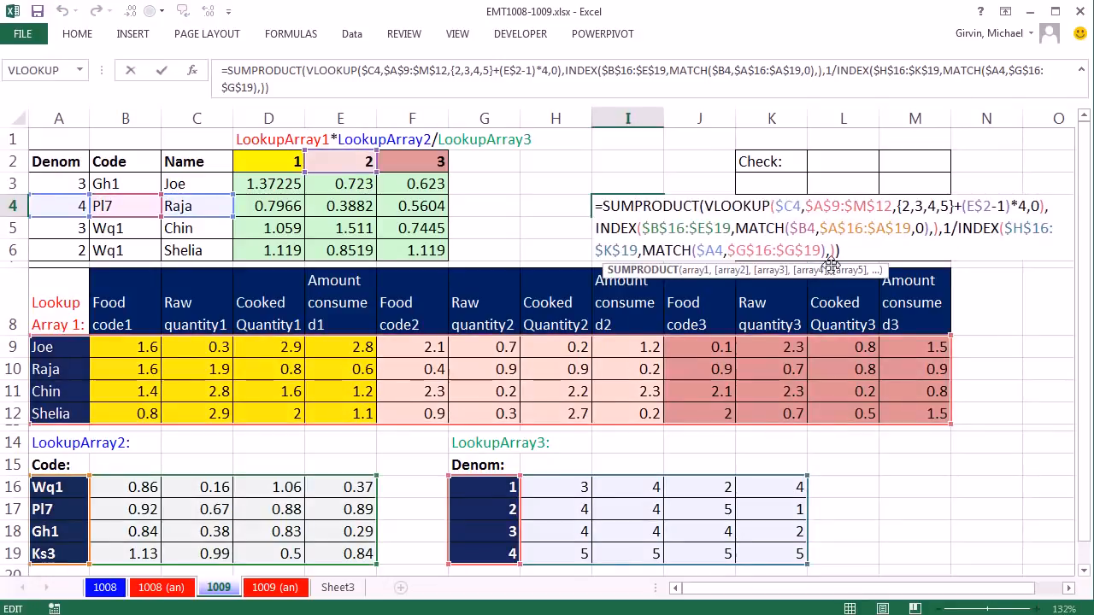
left_click(895, 206)
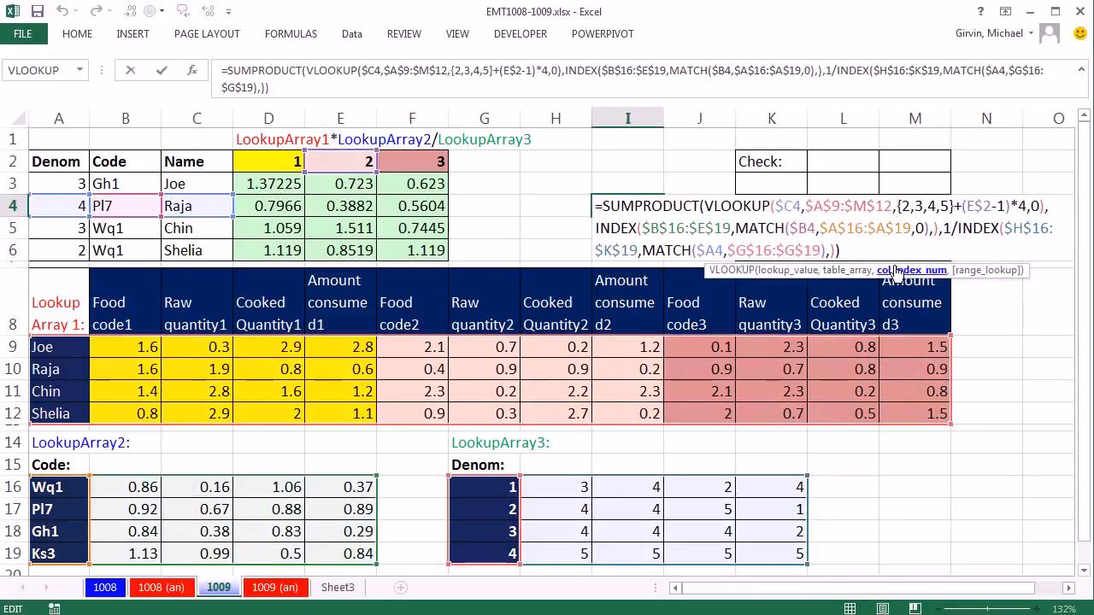
left_click(899, 270)
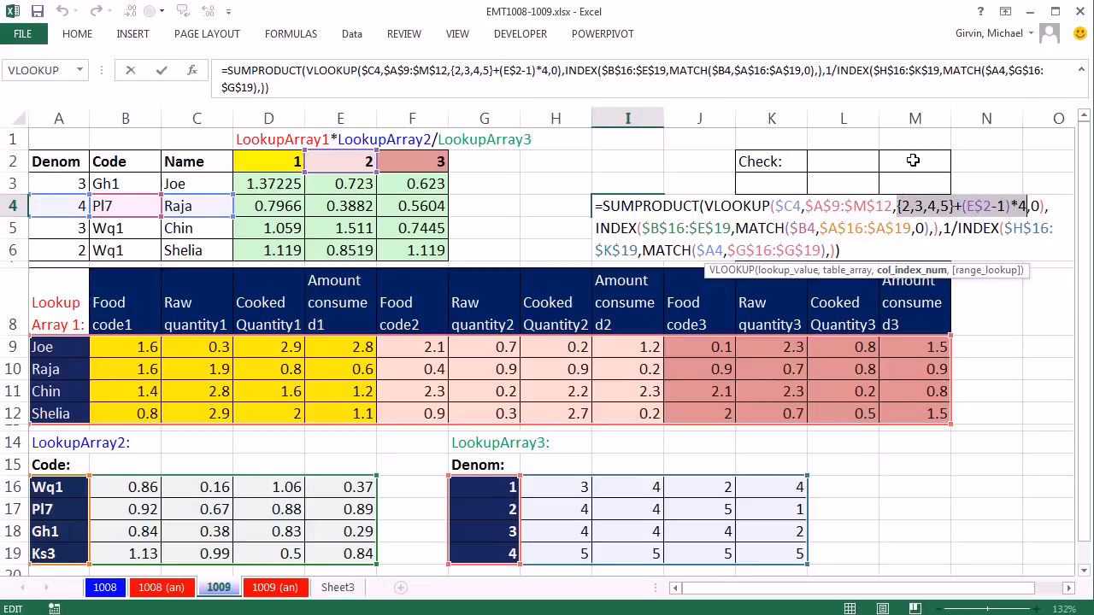
key("F9")
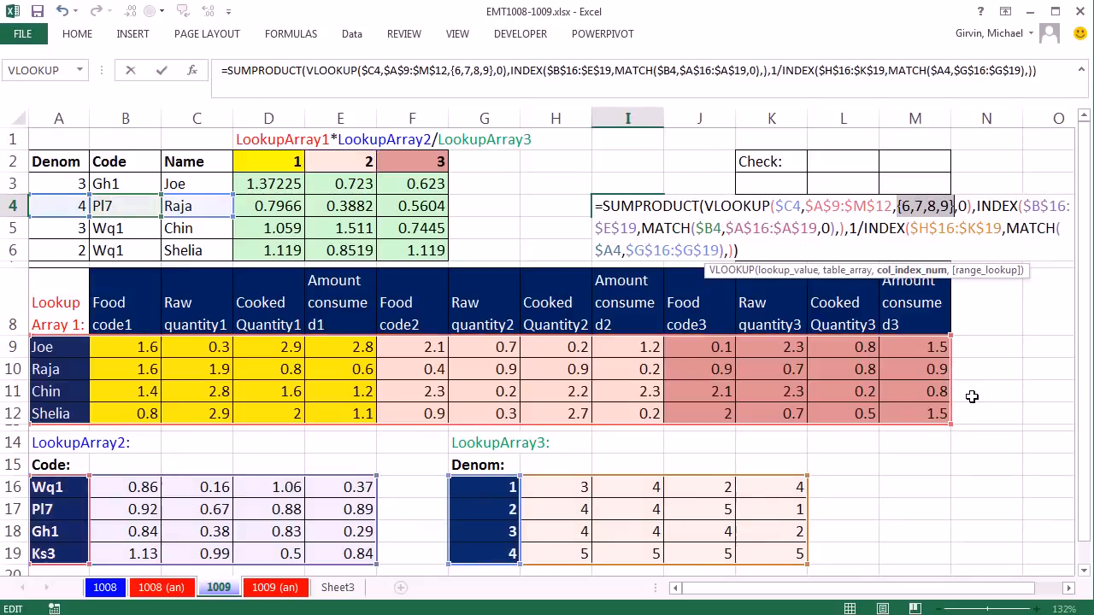
key("ctrl+z")
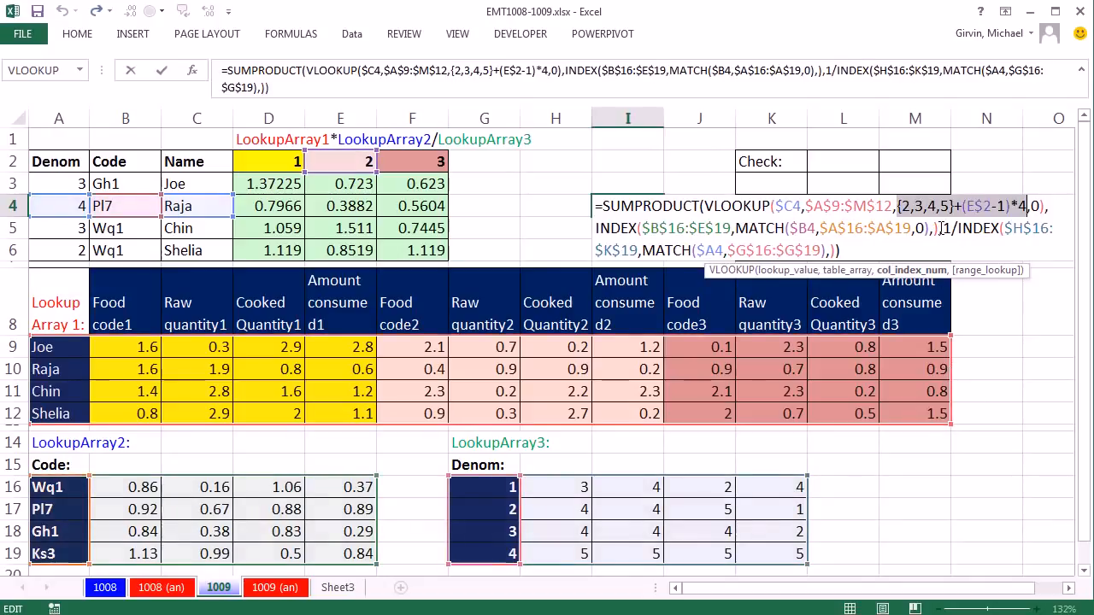
Step: Commit the I4 formula and fill it across to H4 and J4
key("ctrl+Return")
left_click_drag(663, 215, 537, 214)
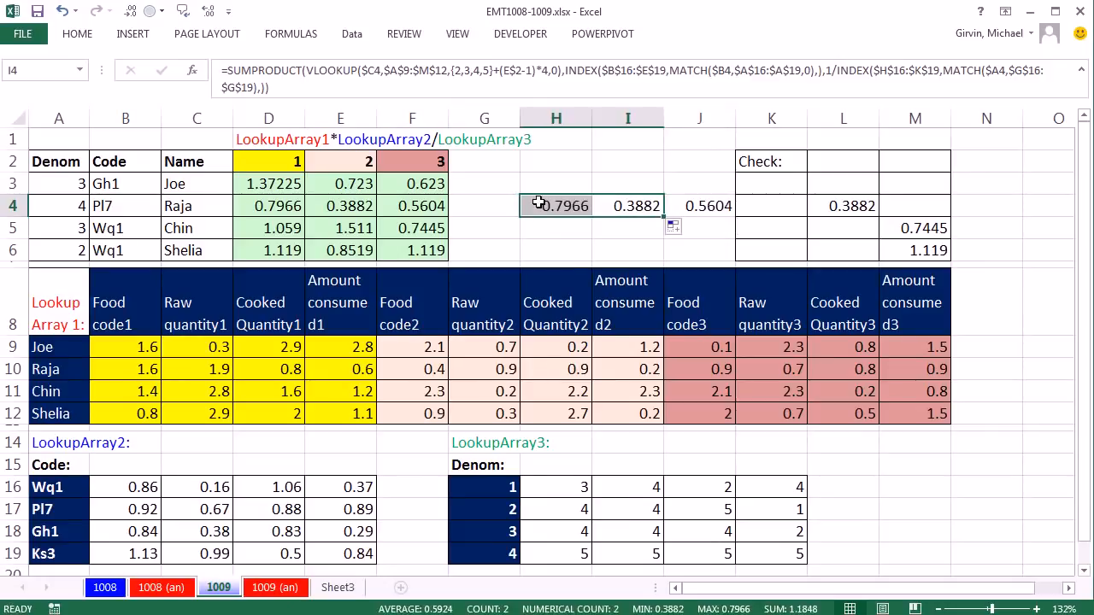
Step: Evaluate the VLOOKUP column index argument in H4's formula and leave the cell without saving the change
double_click(539, 202)
left_click(825, 206)
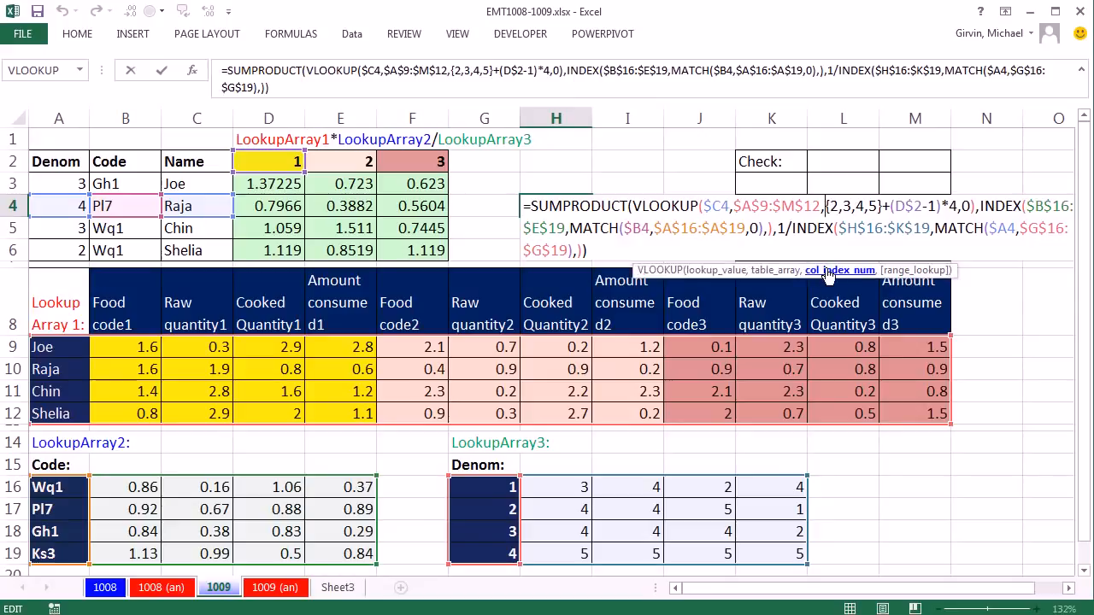
left_click(828, 270)
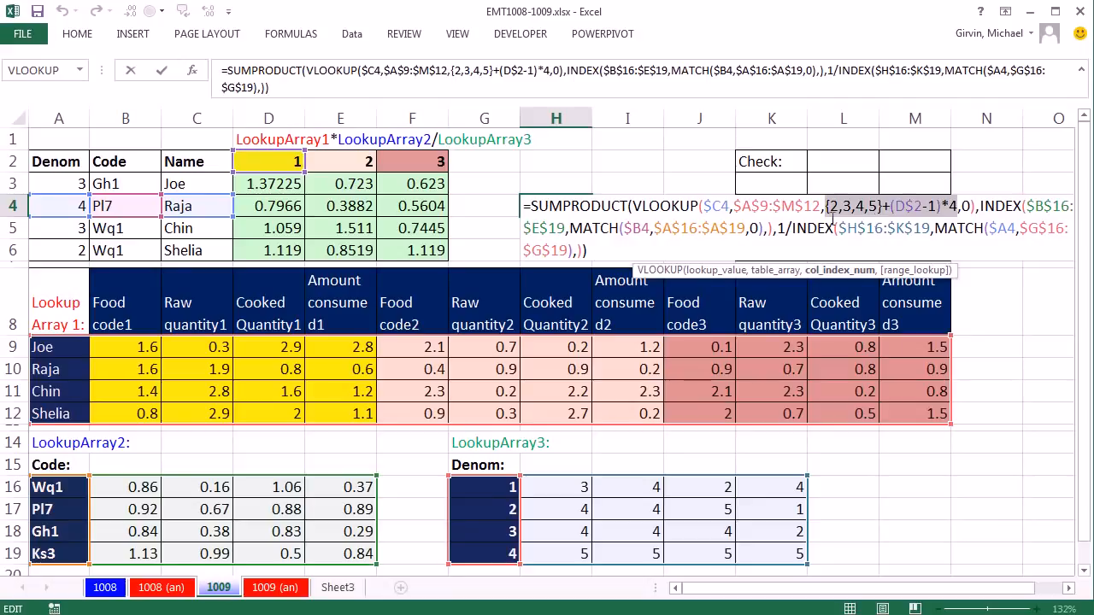
key("ctrl+z")
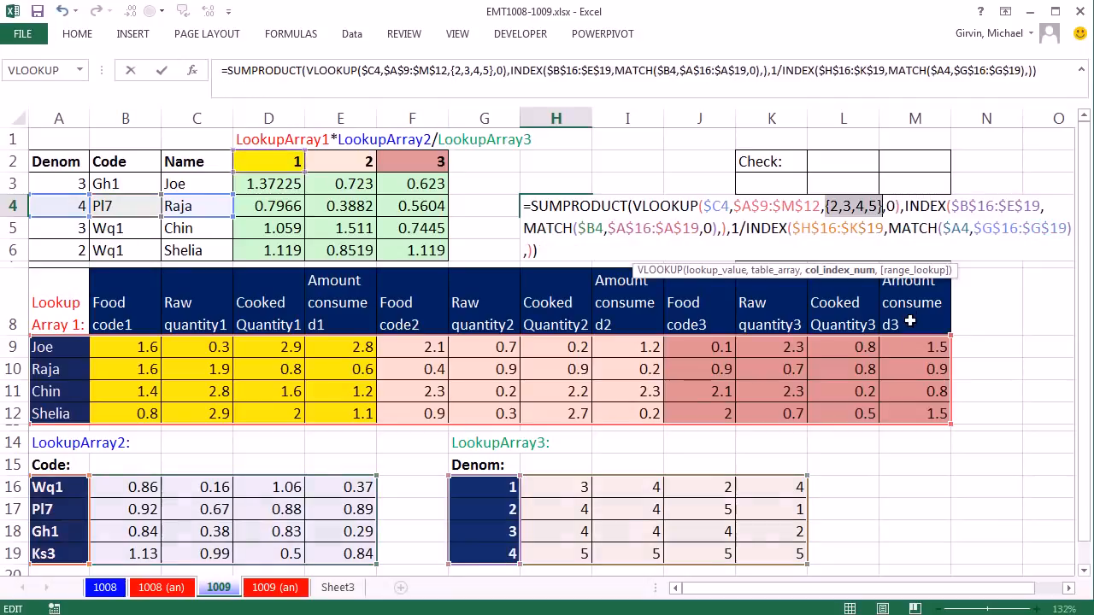
key("Escape")
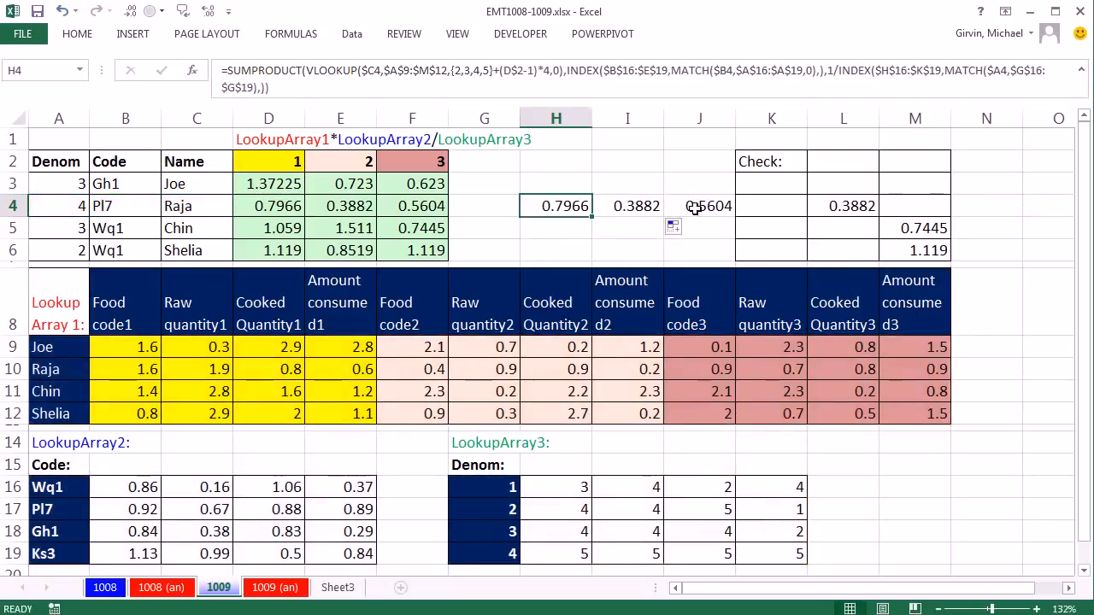
Step: Evaluate the VLOOKUP column index argument in J4's formula and leave the cell without saving the change
double_click(694, 211)
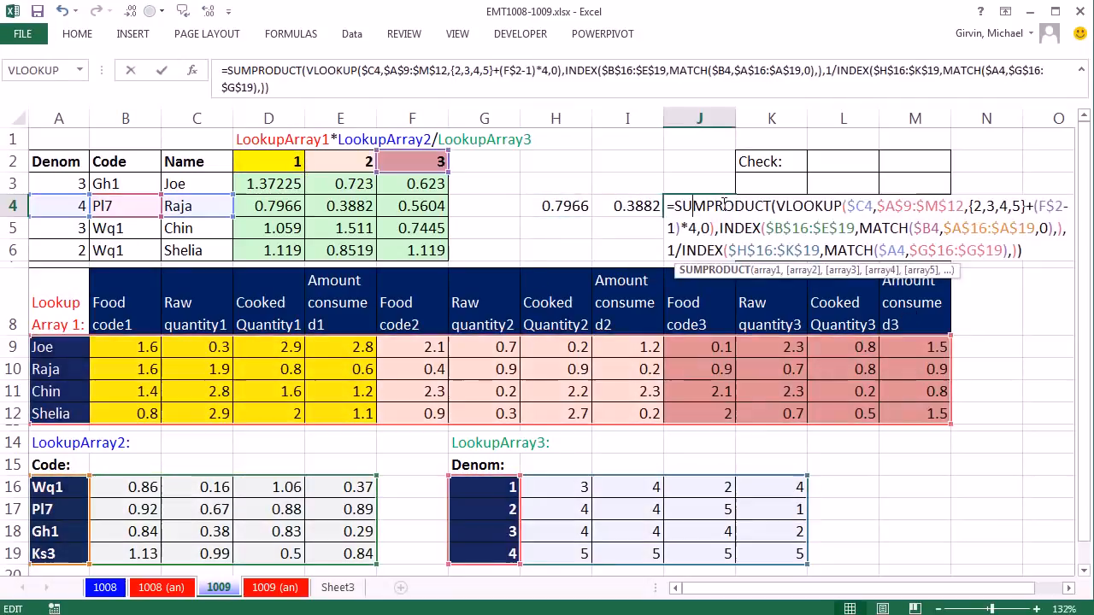
left_click(970, 205)
left_click(964, 272)
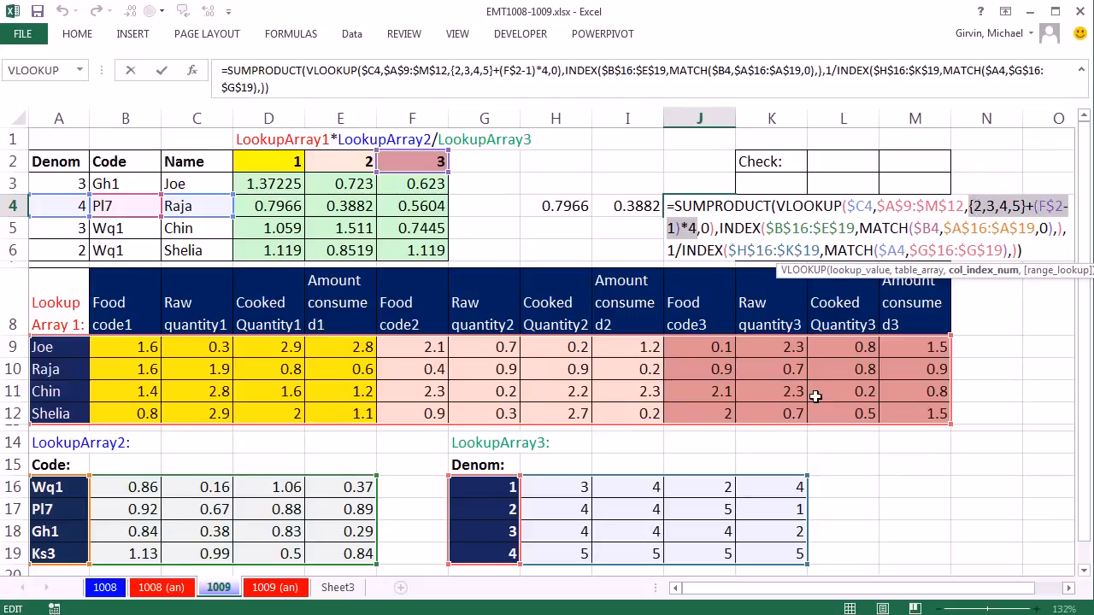
key("F9")
key("Escape")
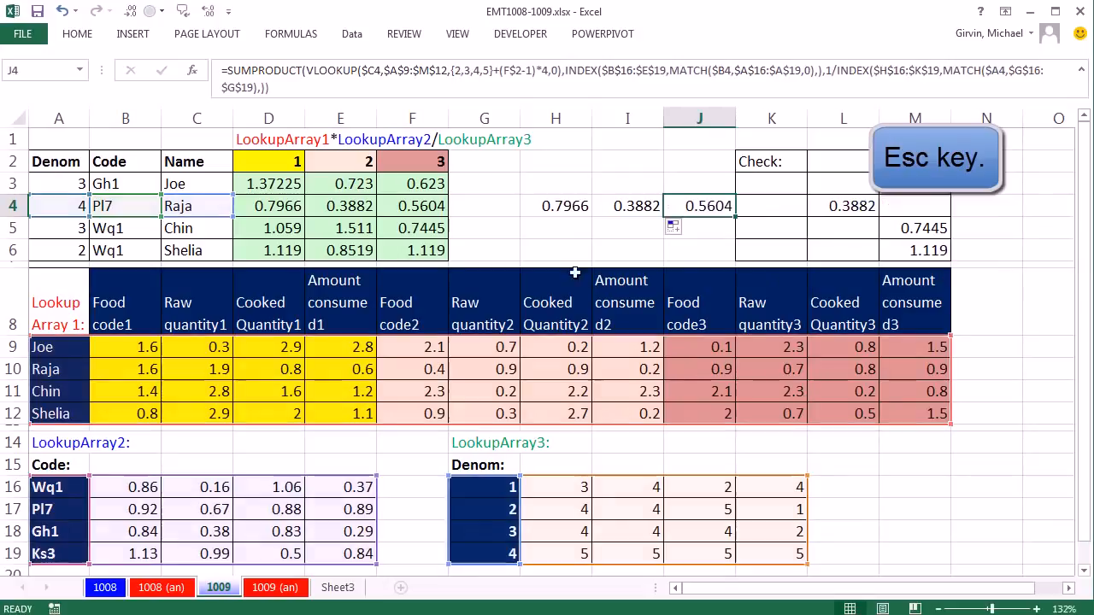
Step: Fill the H4:J4 formulas down to row 6 and up to row 3
left_click(560, 205)
left_click_drag(559, 205, 733, 256)
left_click_drag(564, 205, 738, 181)
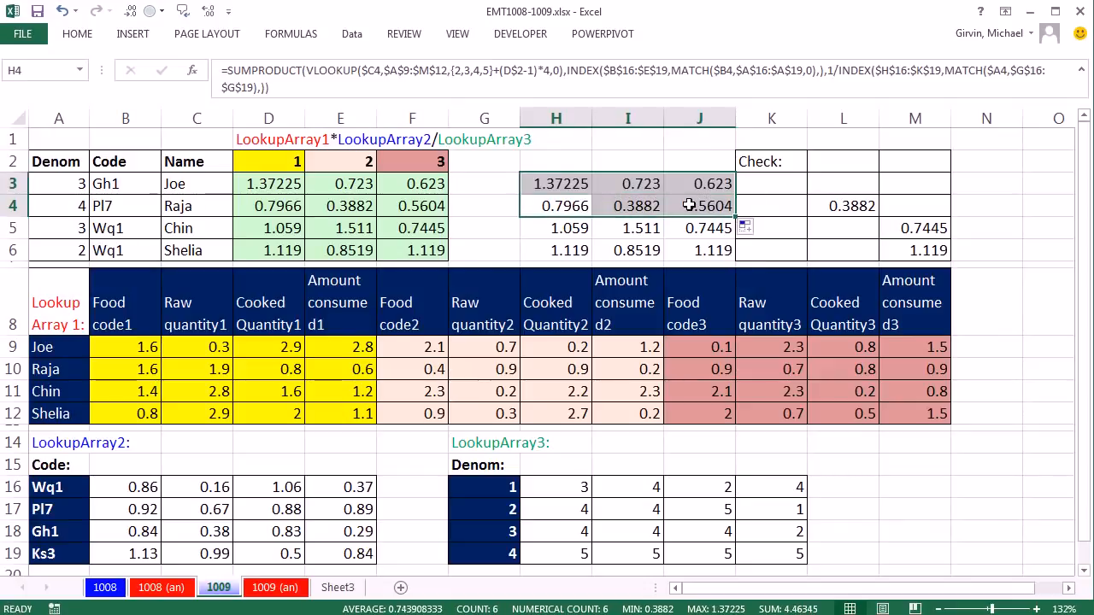
Step: Select H3:J6, open the H3 formula for editing, and highlight SUMPRODUCT's array3 argument with the 1/INDEX expression
left_click_drag(551, 184, 708, 247)
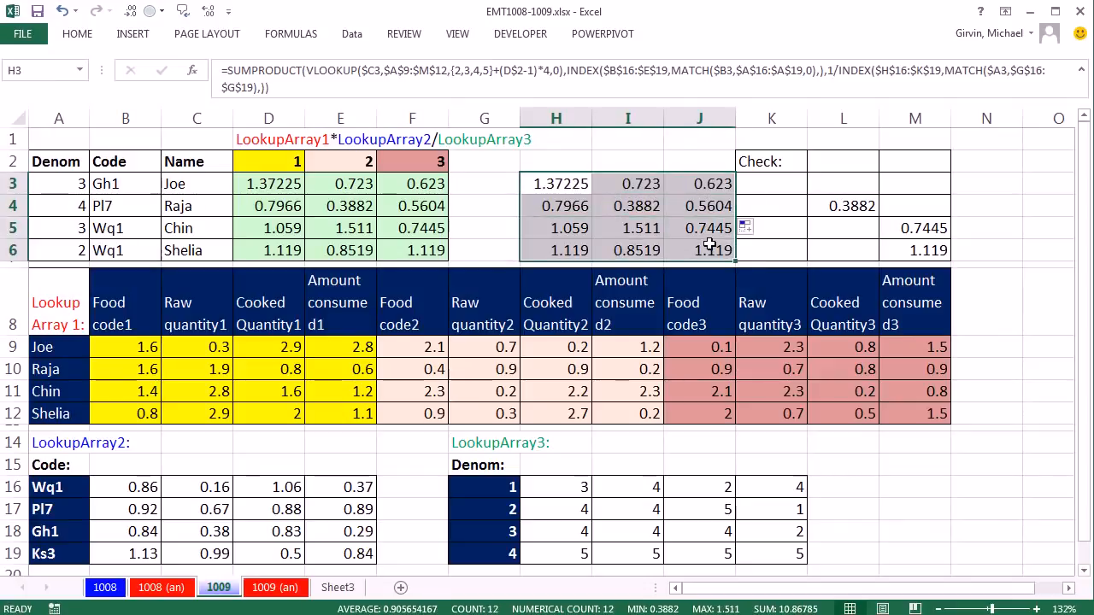
key("F2")
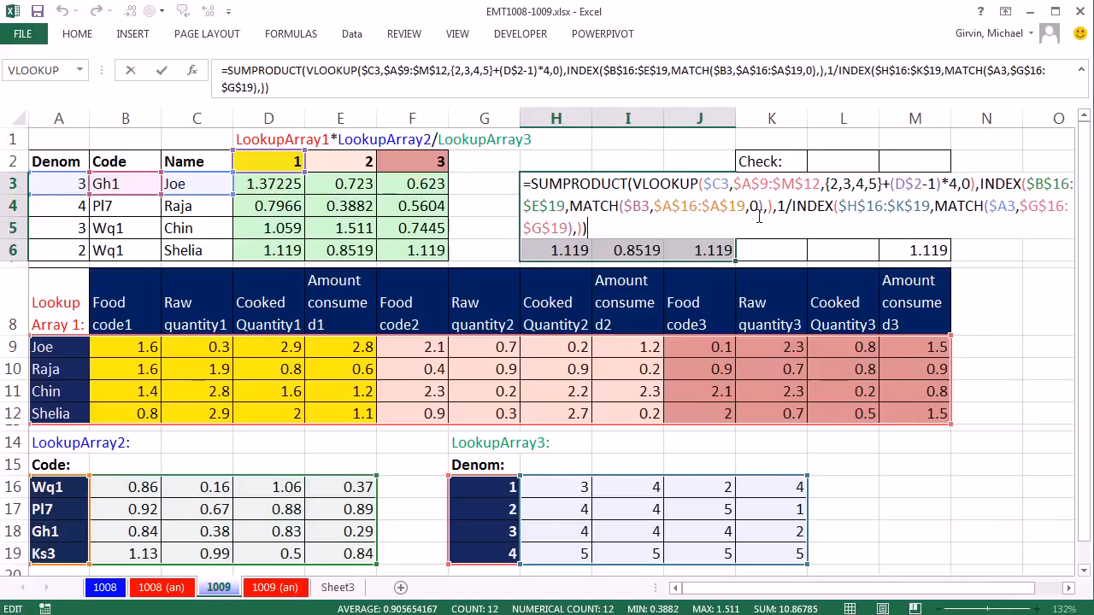
left_click(576, 208)
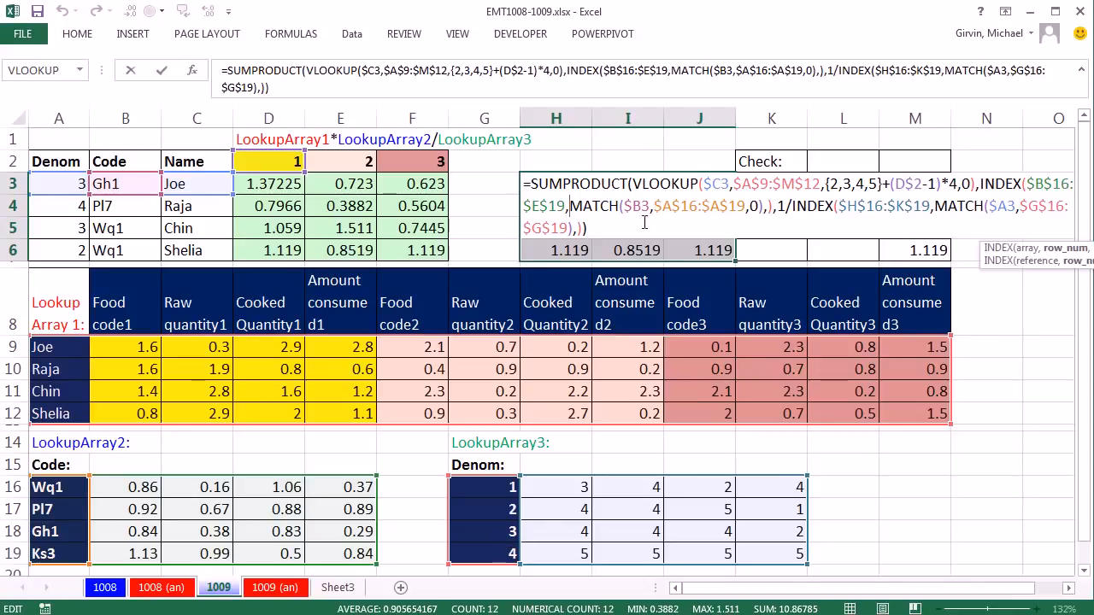
left_click_drag(983, 255, 671, 249)
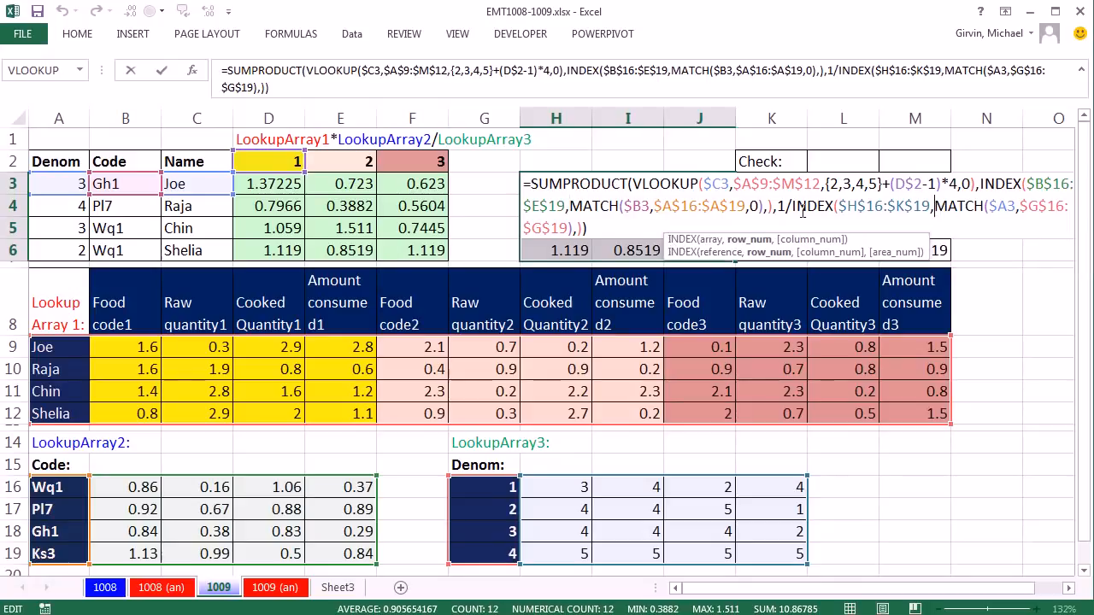
left_click(777, 212)
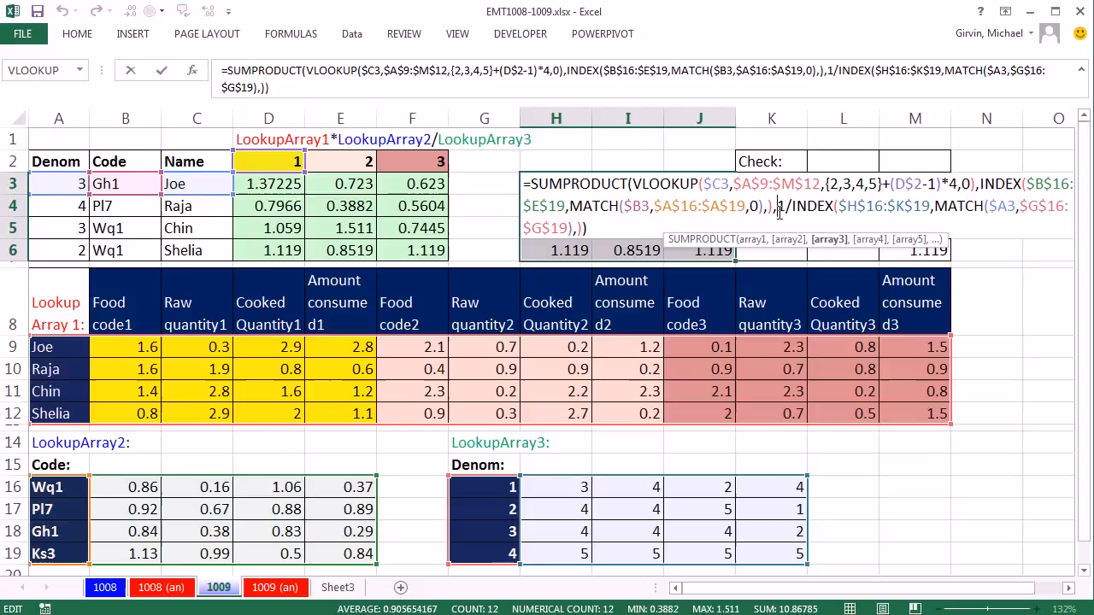
left_click(829, 241)
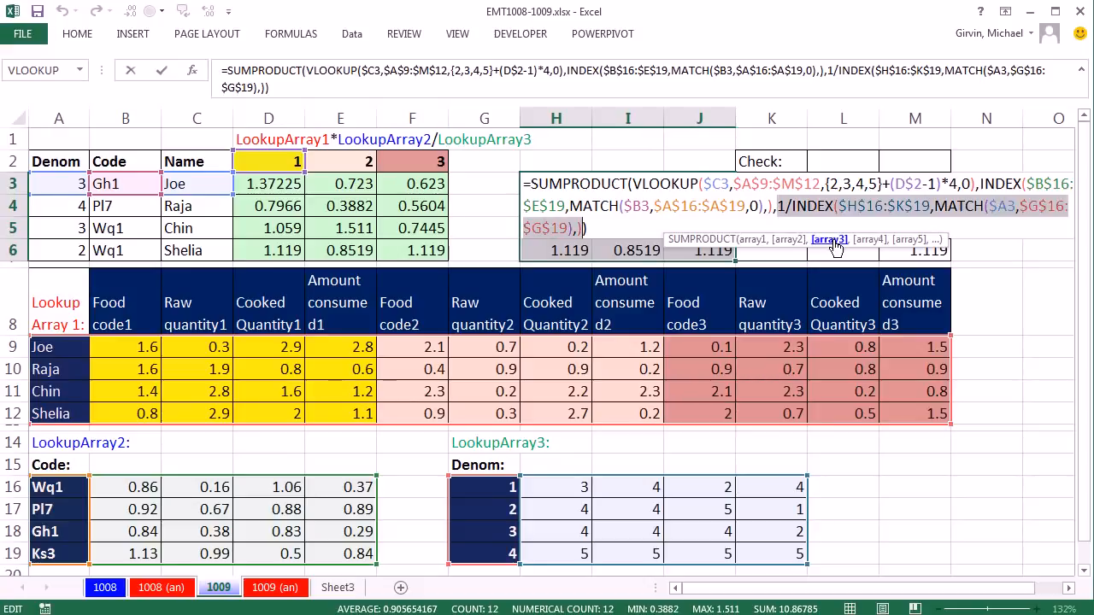
Step: Replace the MATCH in the LookupArray3 INDEX's row_num with the column-locked reference $A3, and enter the formula throughout H3:J6
left_click(937, 213)
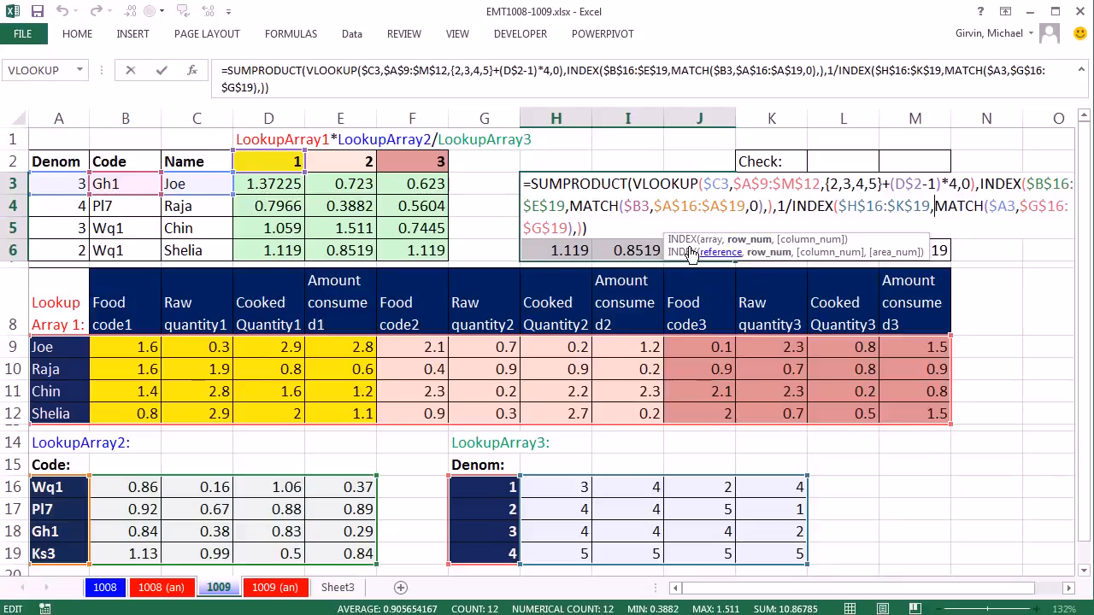
left_click_drag(672, 252, 771, 252)
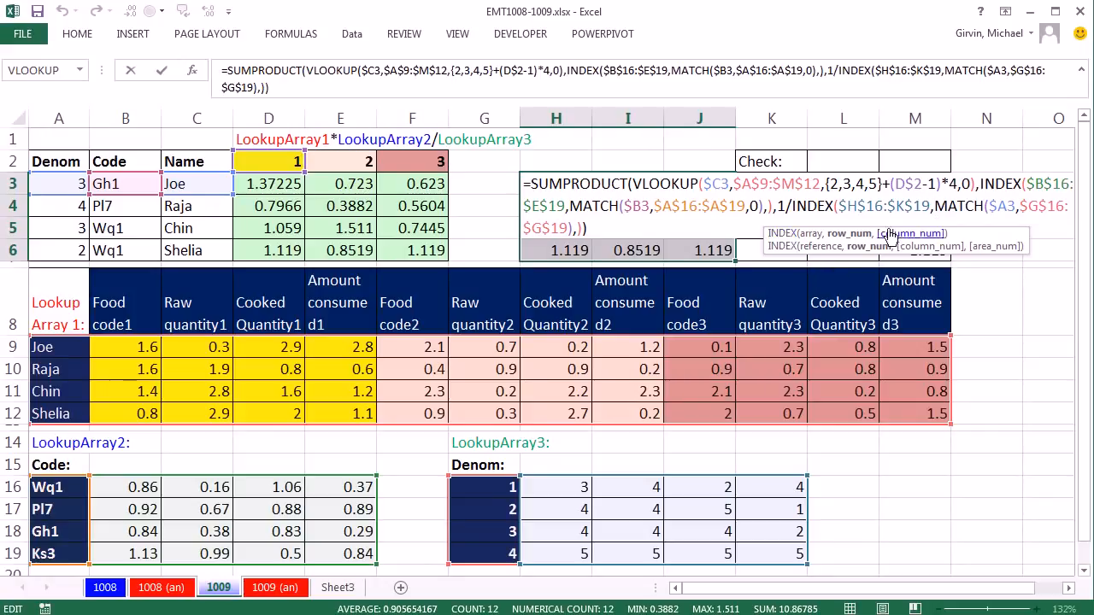
left_click(859, 235)
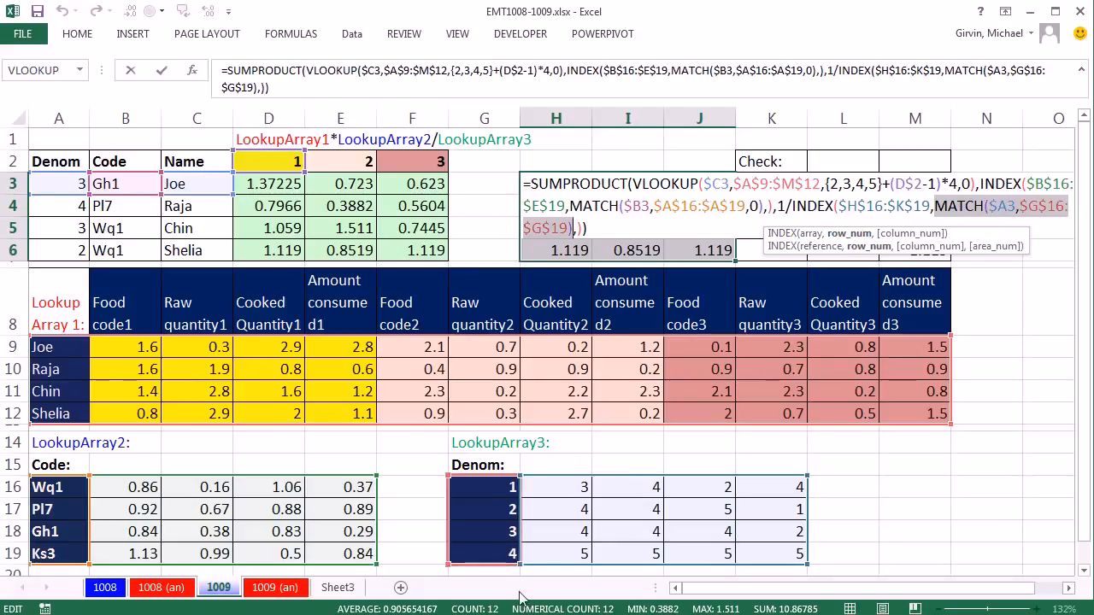
left_click(64, 184)
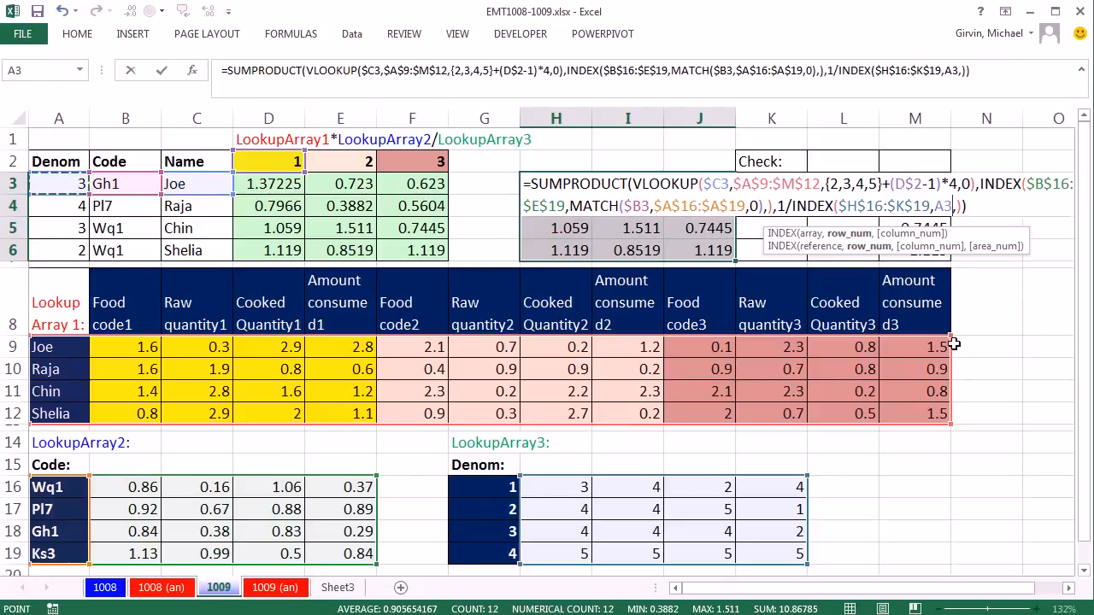
key("F4")
key("F4")
key("F4")
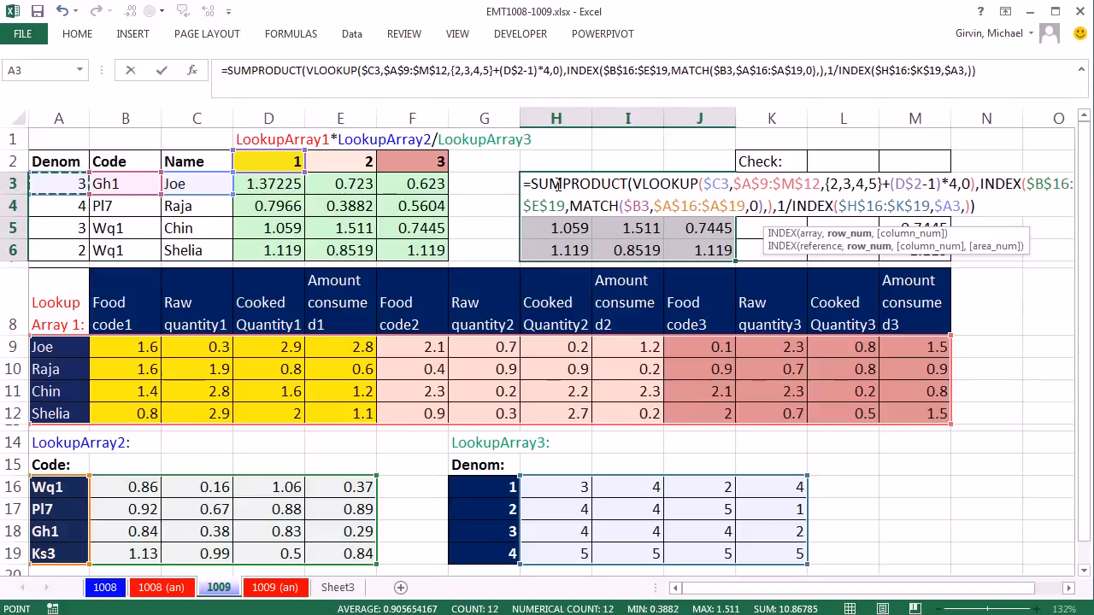
key("ctrl+shift+Return")
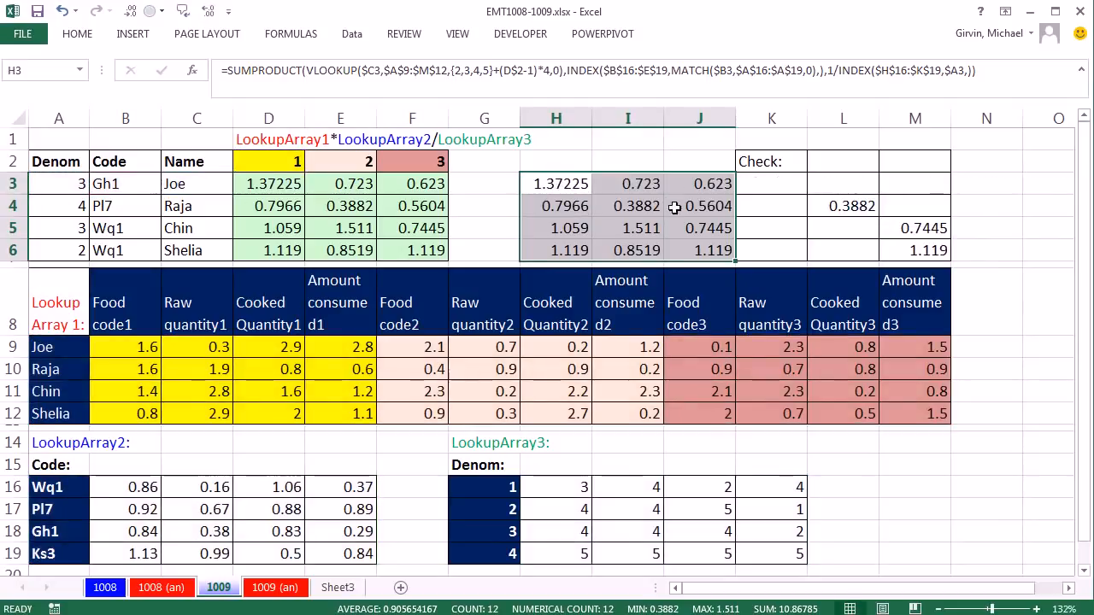
Step: Review the LookupArray3 INDEX row_num argument in I4's formula, and open E4's CHOOSE-based formula for comparison
double_click(643, 206)
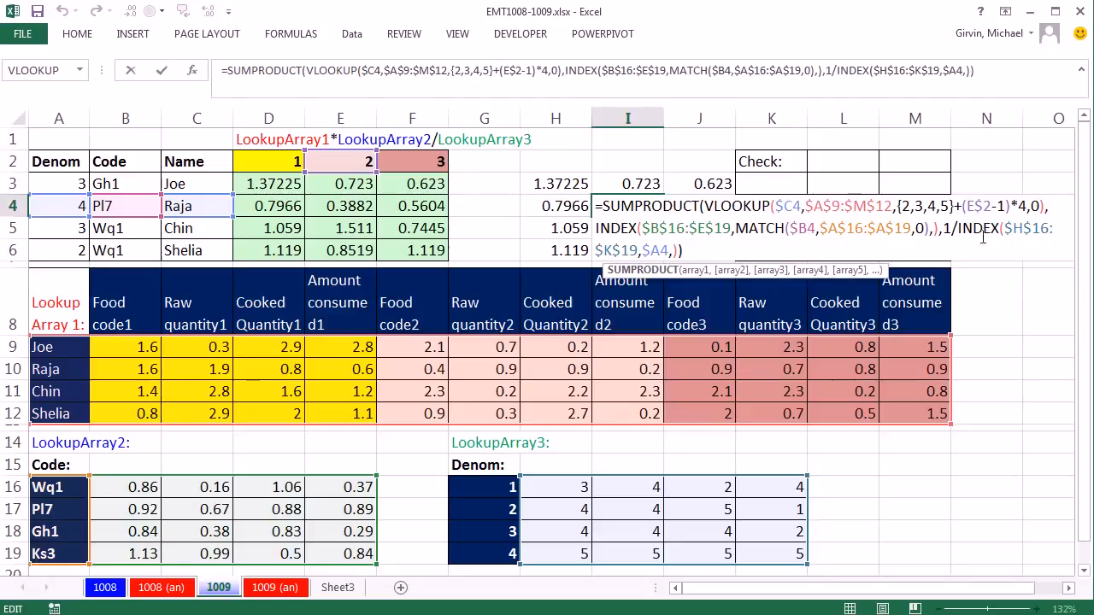
left_click(661, 250)
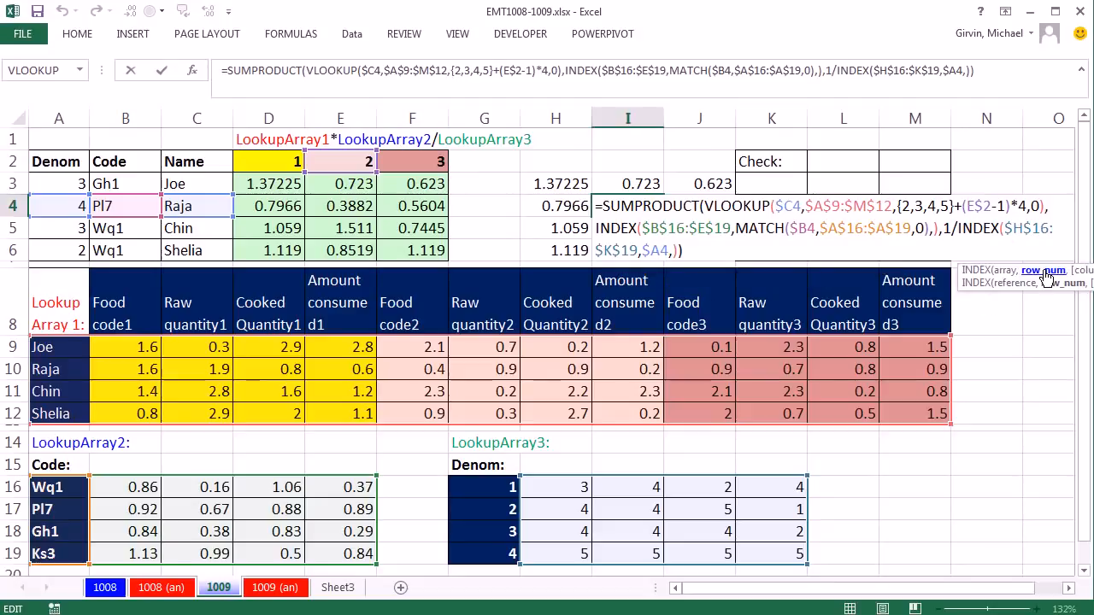
key("Escape")
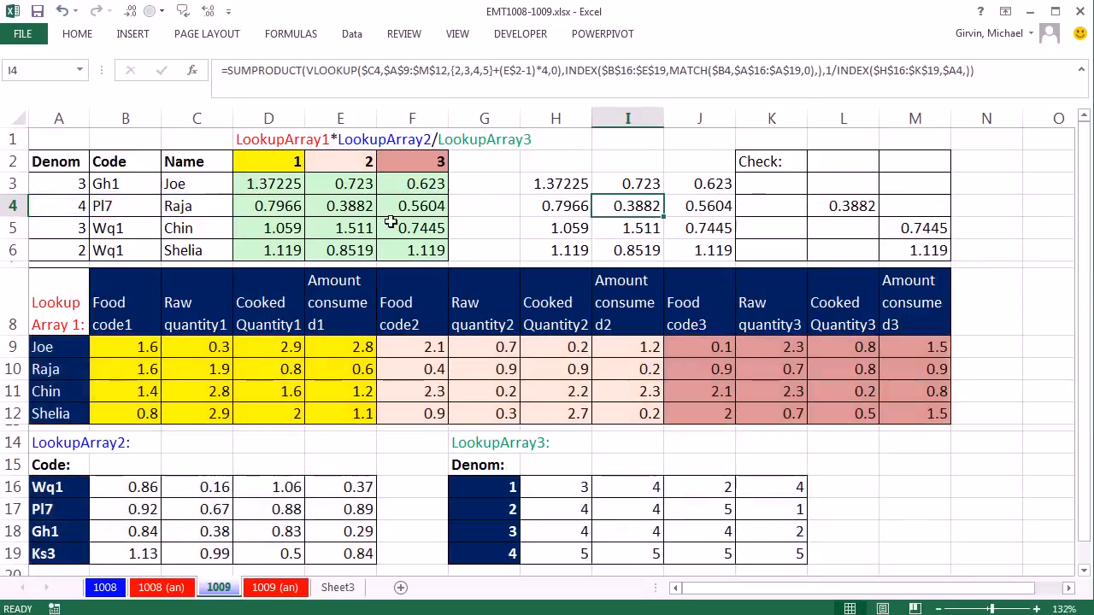
double_click(347, 208)
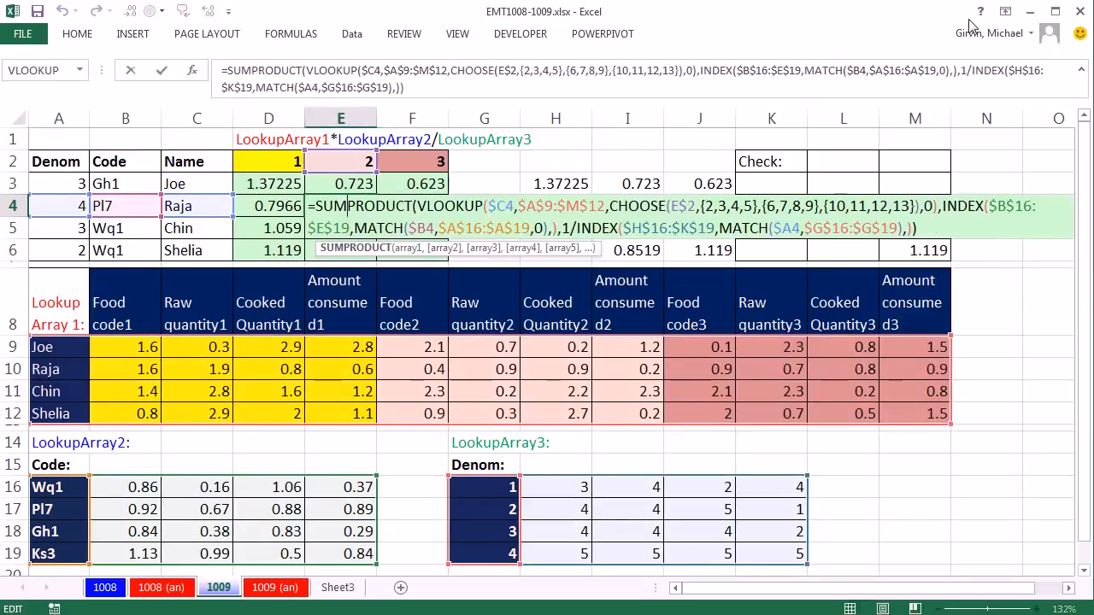